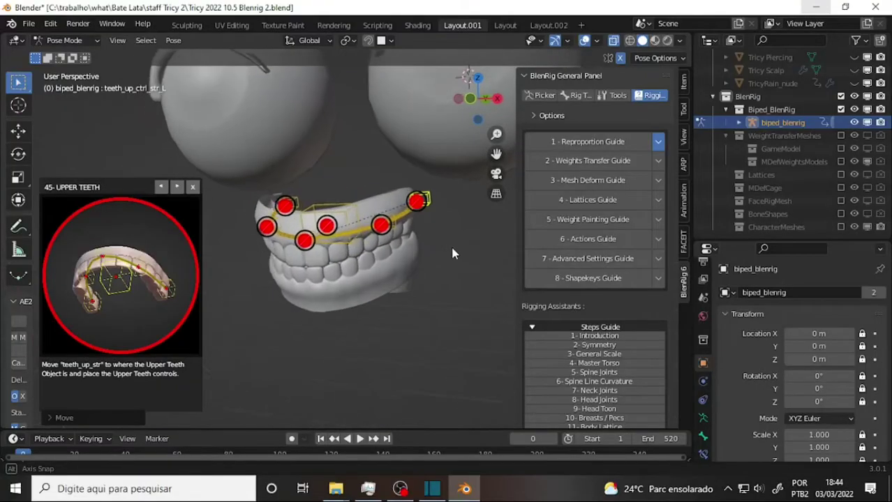
- Advance the BlenRig guide to the Lower Teeth step and frame the lower teeth
middle_drag(398, 264, 462, 248)
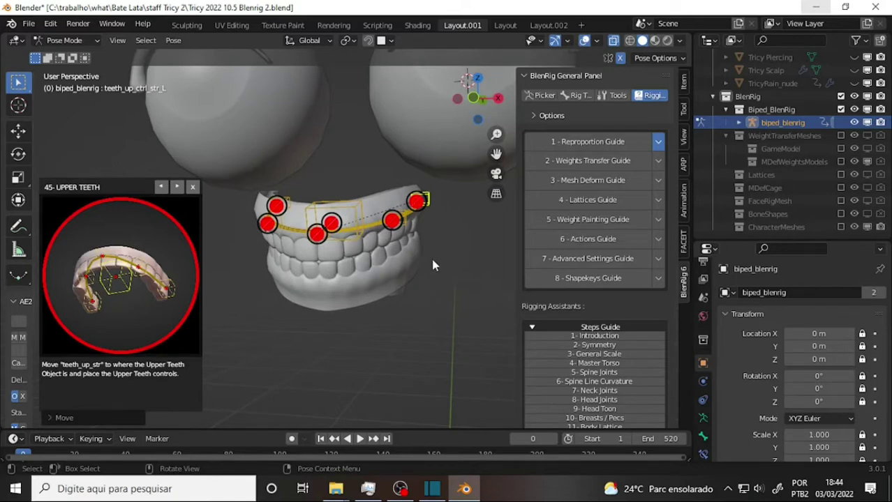
scroll(440, 269, up, 3)
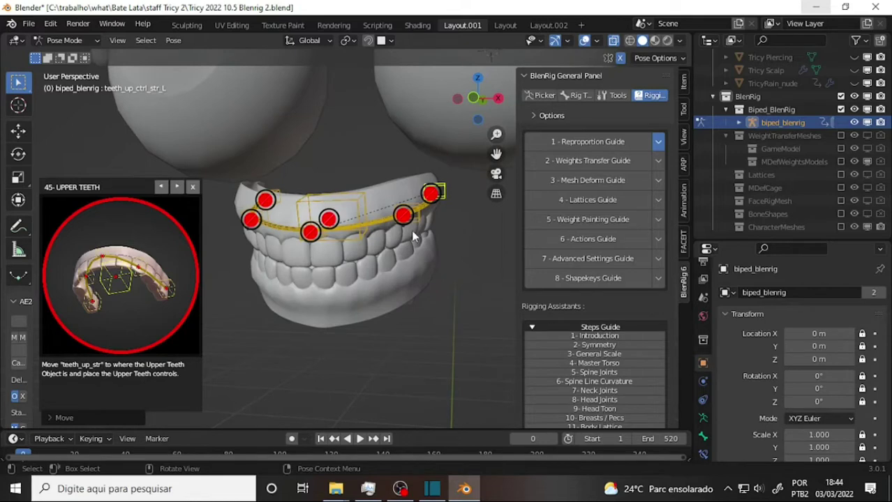
click(177, 188)
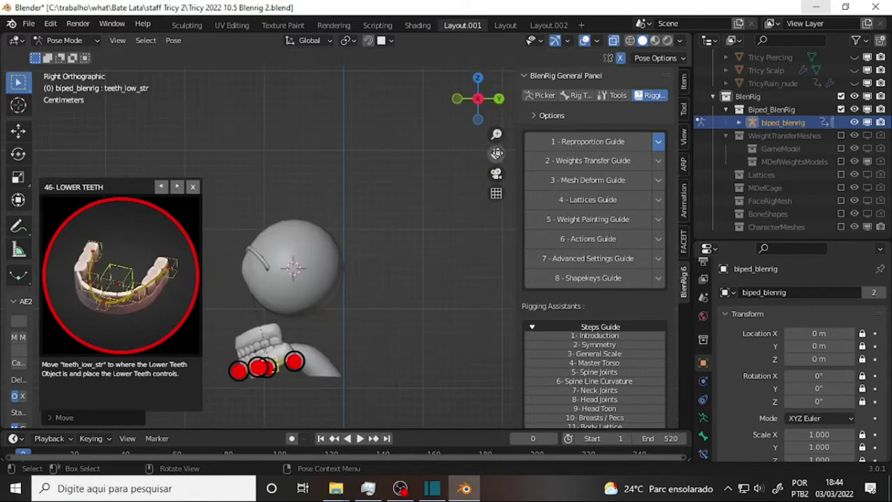
drag(497, 154, 612, 45)
scroll(350, 224, up, 5)
mouse_move(333, 221)
middle_down()
mouse_move(455, 230)
mouse_move(440, 236)
middle_up()
- In Object Mode, hide the upper gum mesh and reselect the BlenRig armature
click(84, 40)
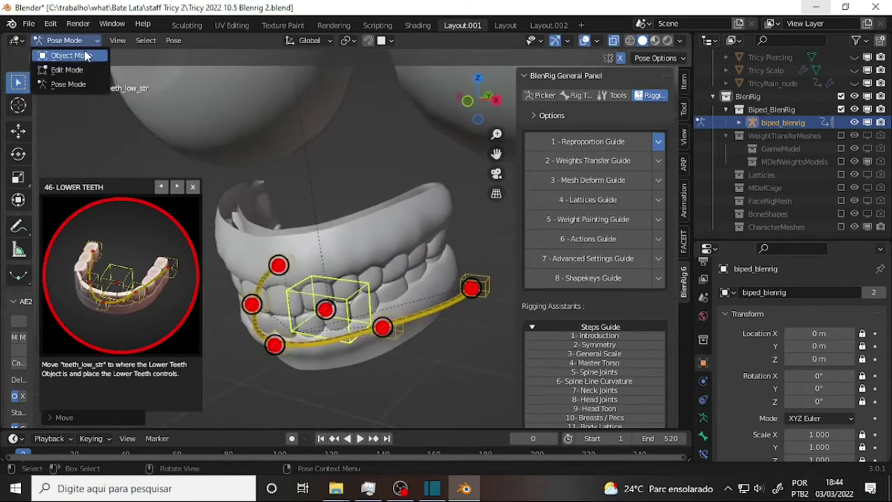
click(67, 54)
click(353, 226)
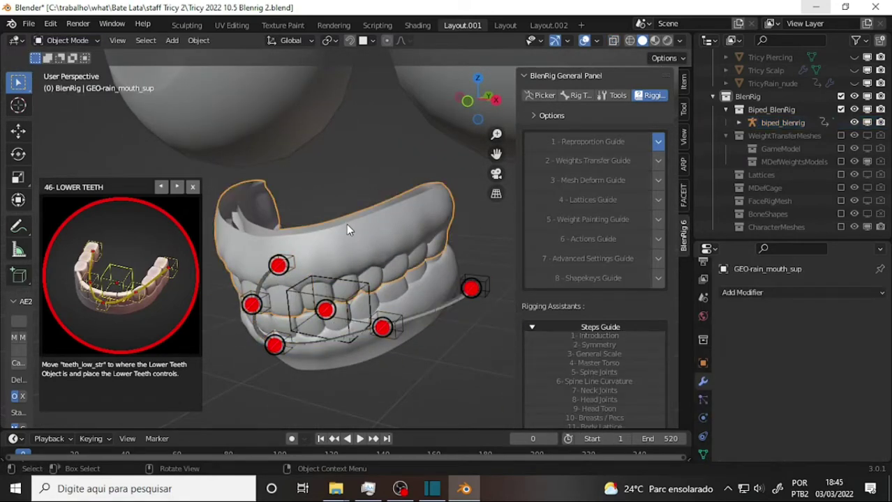
key(h)
mouse_move(373, 234)
middle_down()
mouse_move(318, 243)
mouse_move(370, 225)
mouse_move(304, 215)
mouse_move(314, 230)
middle_up()
click(412, 299)
- Back in Pose Mode, tilt the lower teeth bone on local X and move it into place
key(r)
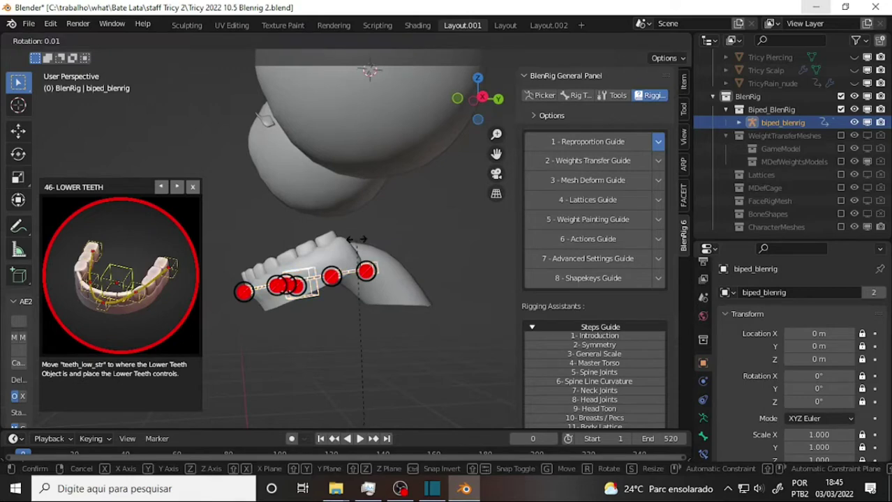
key(Escape)
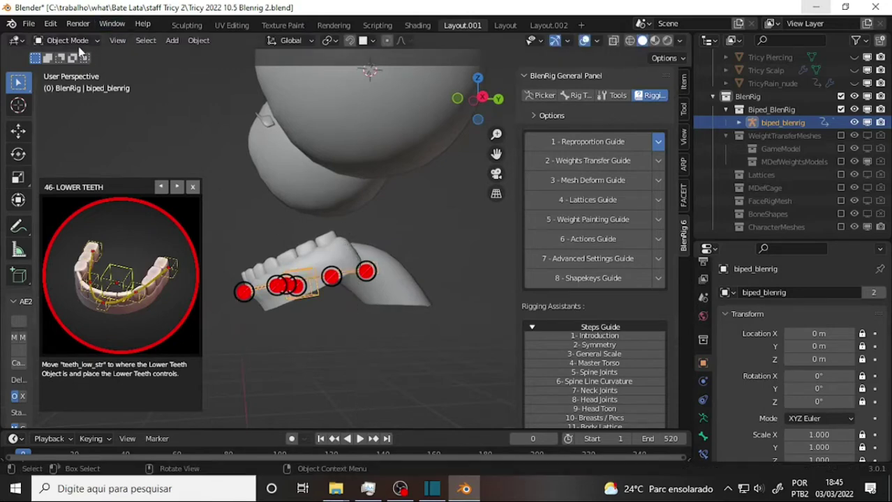
click(65, 40)
click(63, 85)
key(r)
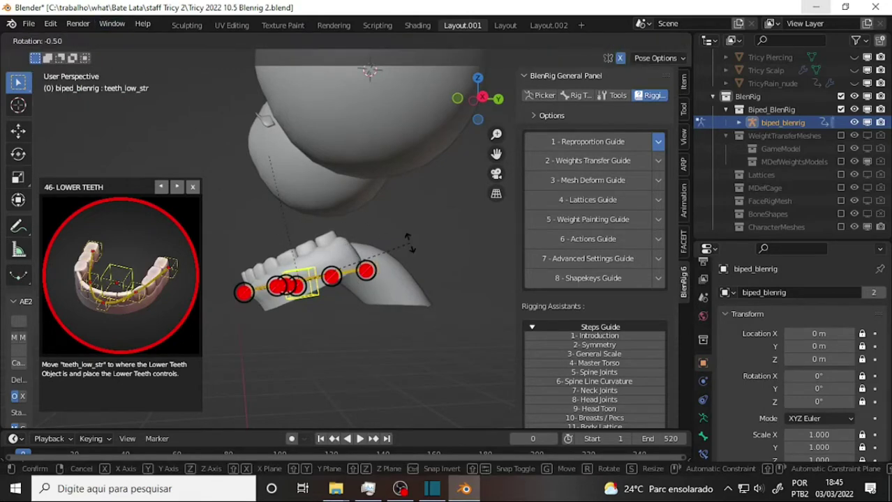
key(x)
key(x)
click(393, 224)
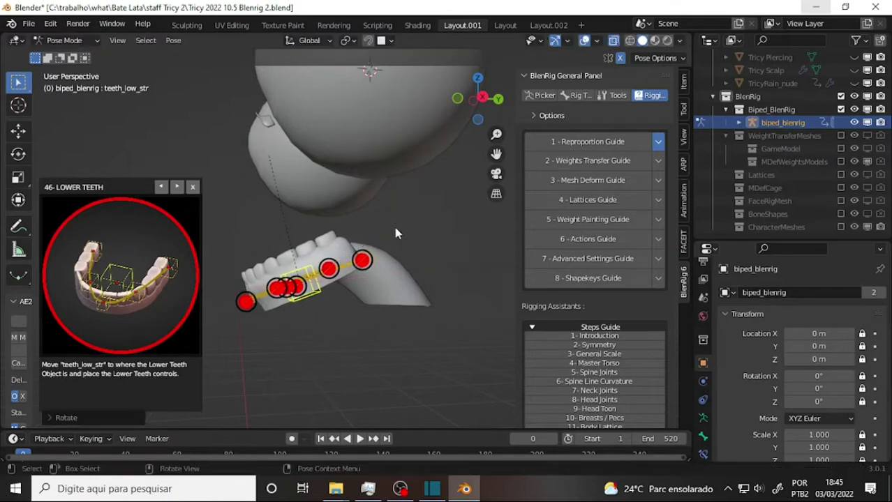
key(g)
click(400, 217)
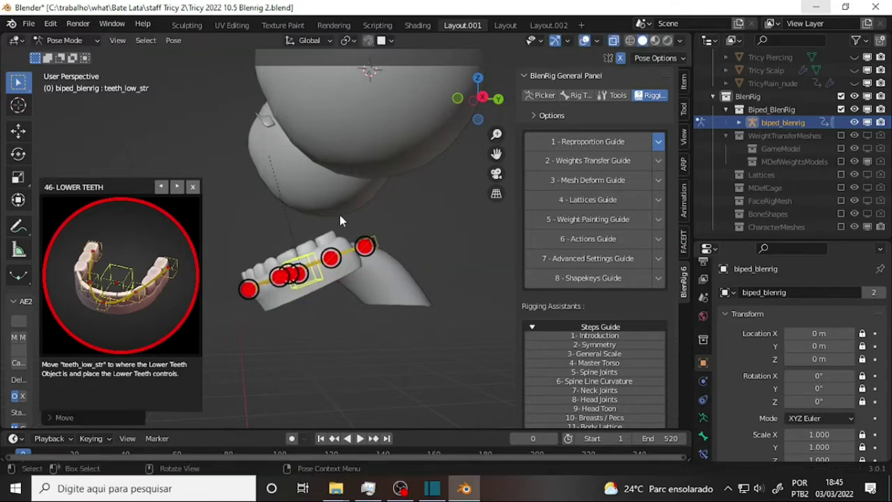
- Move the right-side lower teeth control inward onto the lower teeth
middle_drag(338, 212, 501, 327)
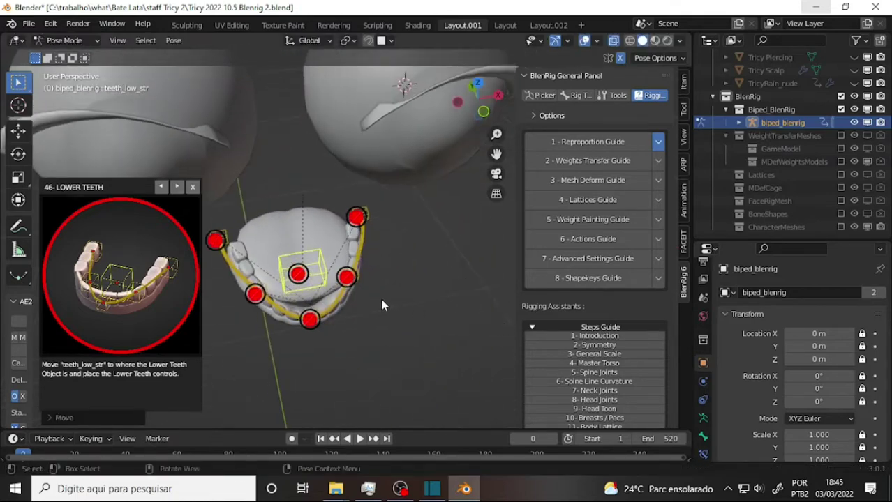
click(363, 217)
middle_drag(432, 230, 412, 259)
key(g)
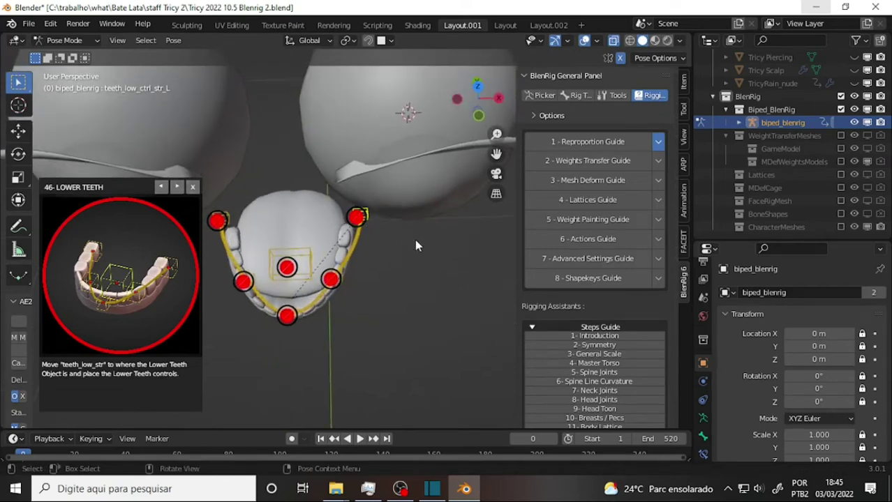
click(395, 239)
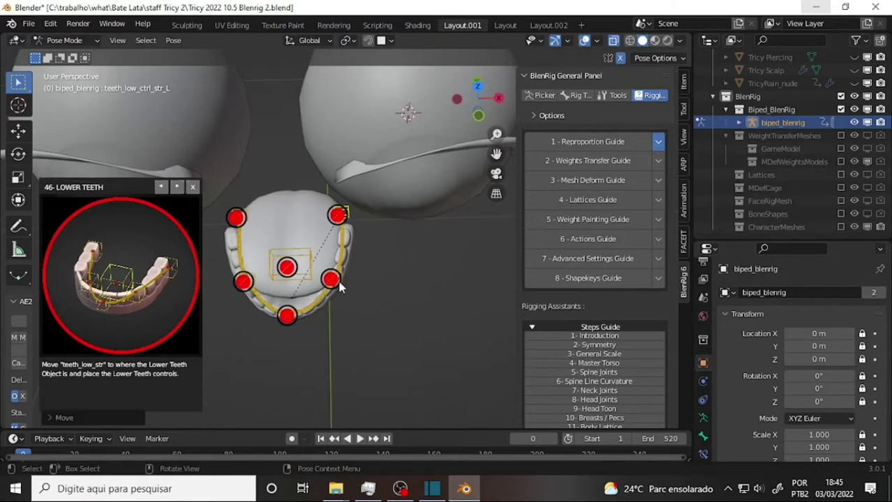
mouse_move(399, 281)
middle_down()
mouse_move(243, 215)
mouse_move(406, 192)
mouse_move(368, 209)
middle_up()
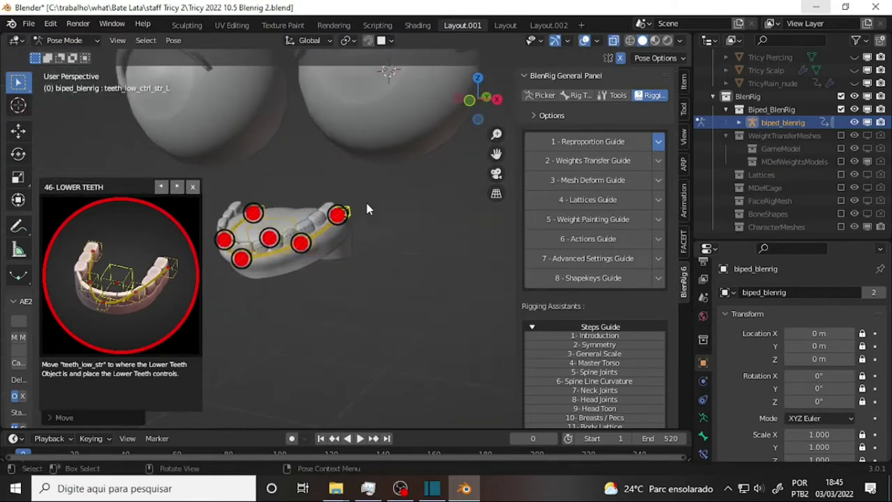
- Advance the guide to the Tongue step and hide the lower teeth mesh in Object Mode
click(177, 187)
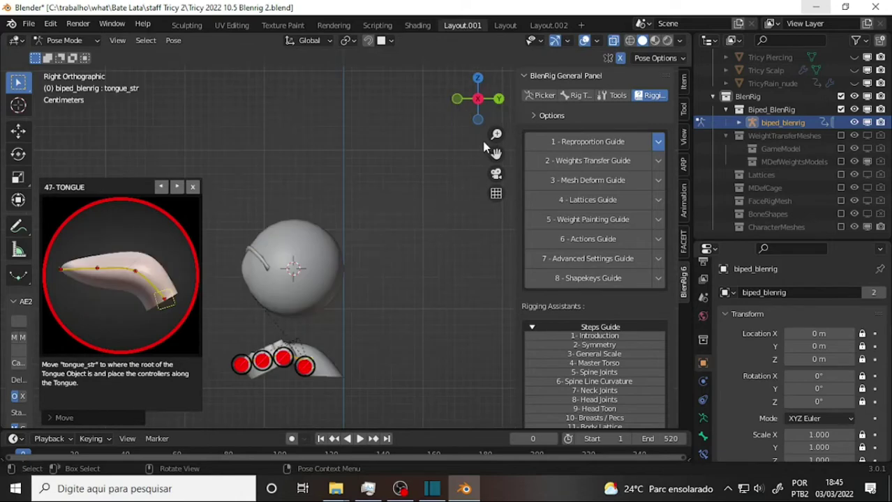
drag(496, 153, 417, 208)
scroll(417, 207, up, 3)
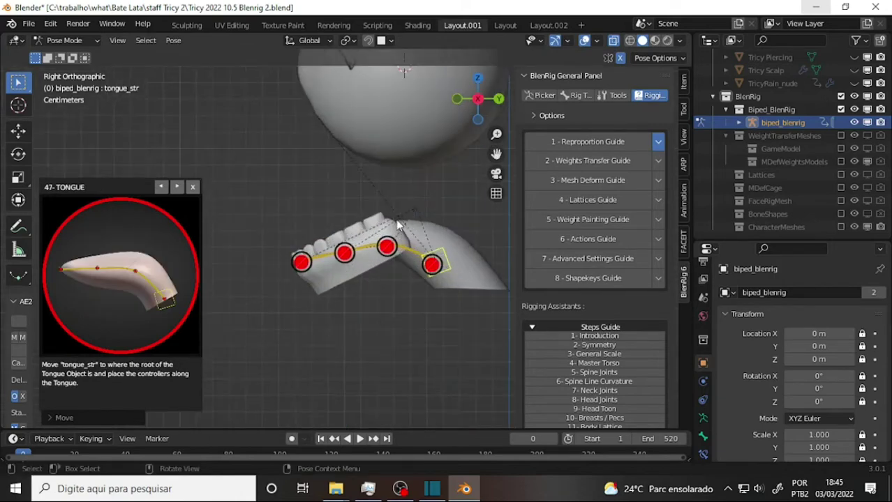
click(64, 40)
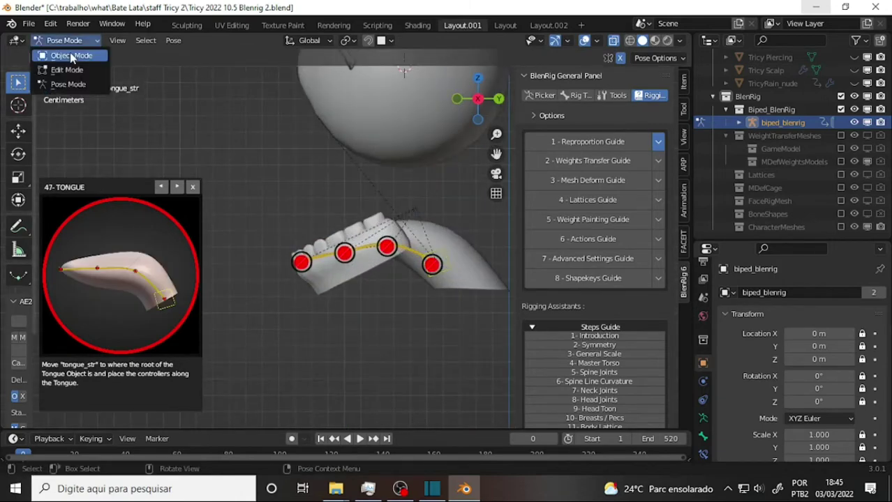
click(68, 54)
click(342, 286)
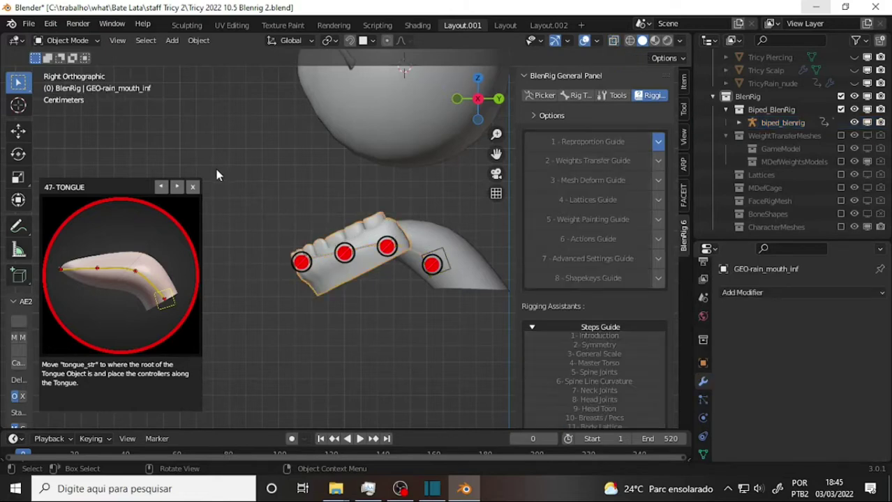
key(Escape)
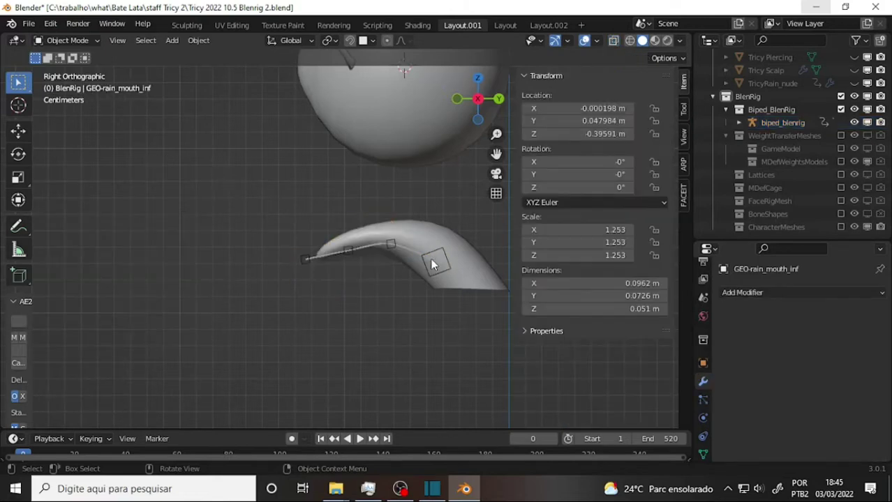
- Return the armature to Pose Mode and drop the whole tongue chain onto the tongue
click(432, 264)
key(g)
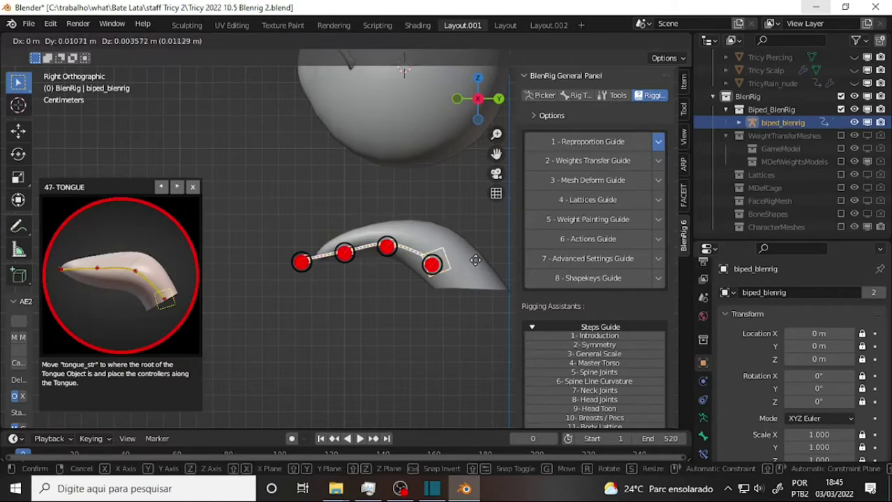
click(440, 264)
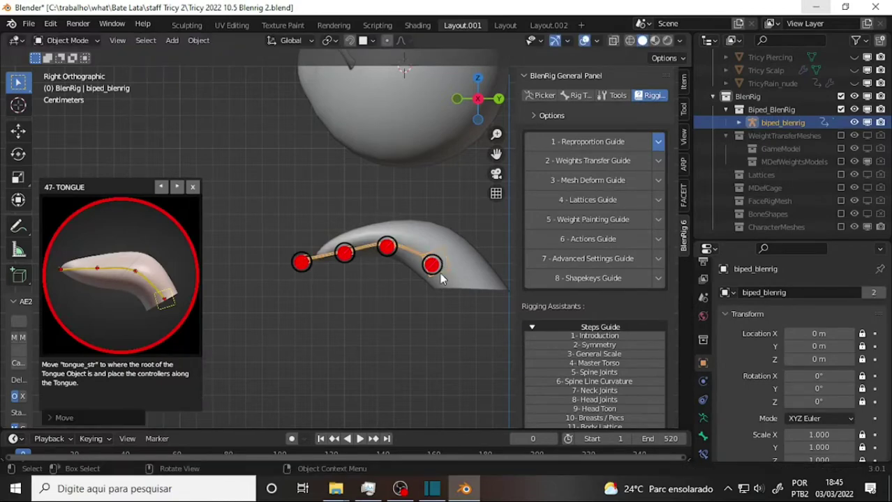
click(67, 40)
click(67, 84)
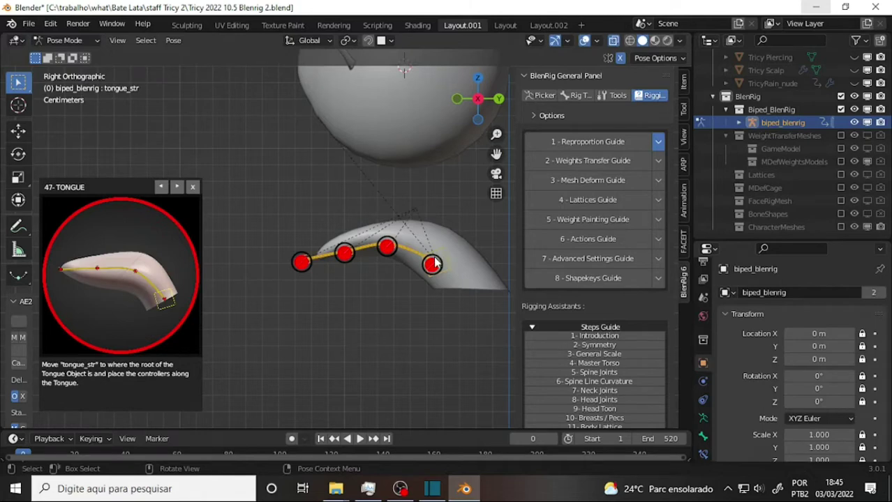
key(g)
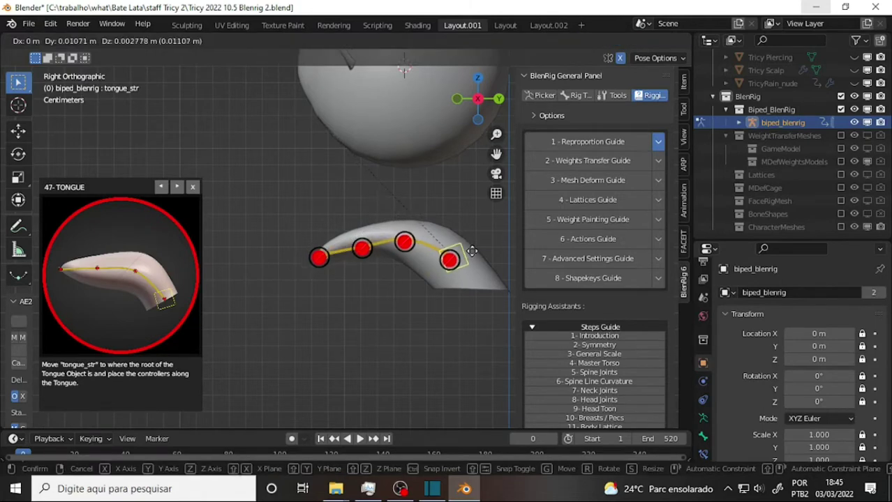
click(461, 262)
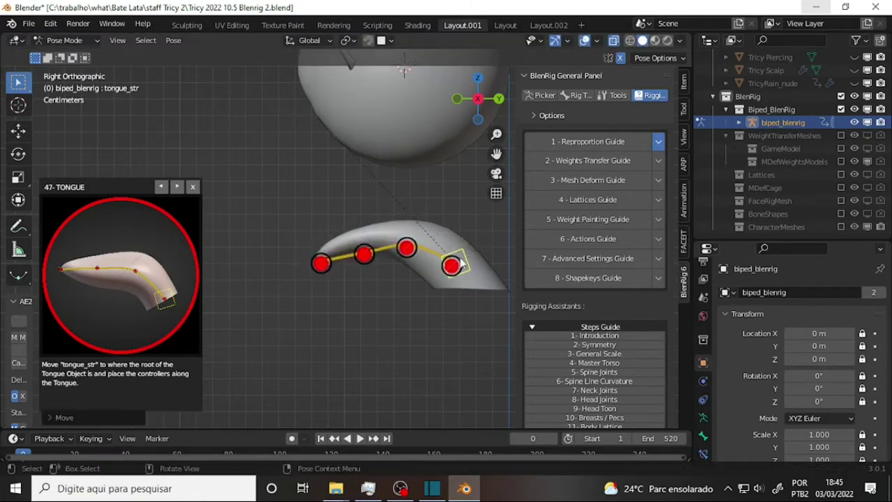
- Raise the second, first and third tongue controls onto the tongue surface
click(379, 257)
key(g)
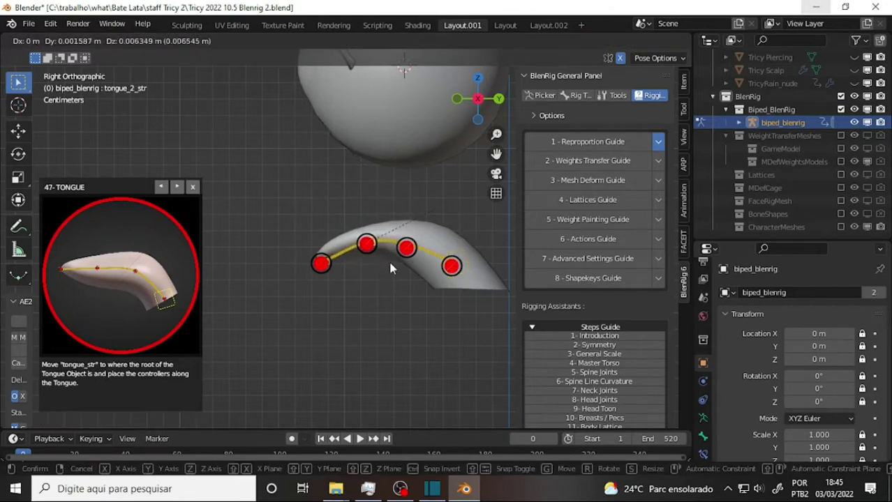
click(390, 269)
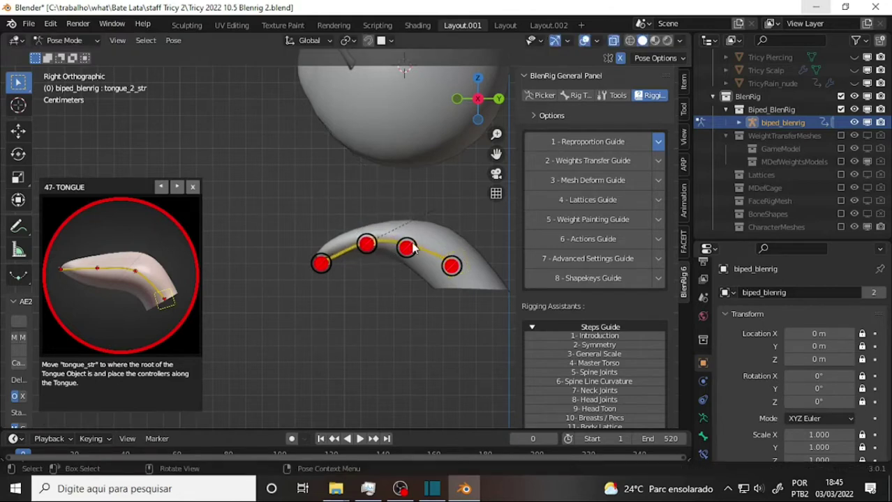
click(411, 248)
key(g)
click(431, 240)
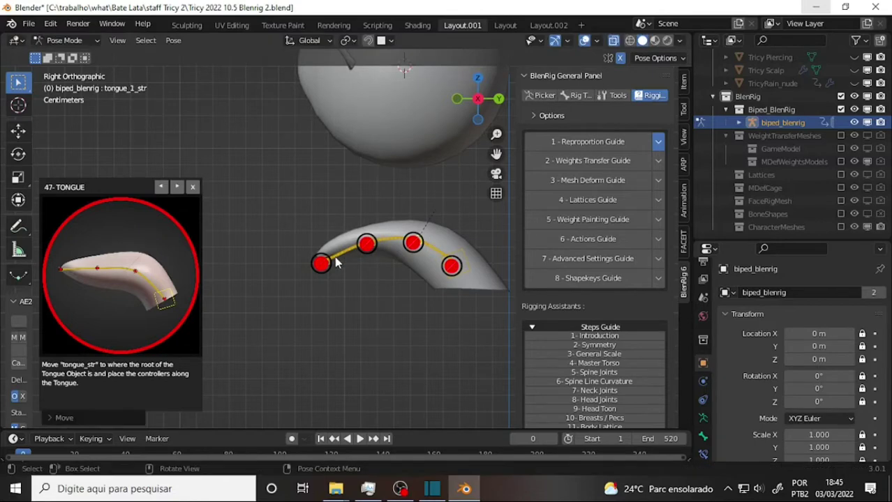
click(326, 263)
key(g)
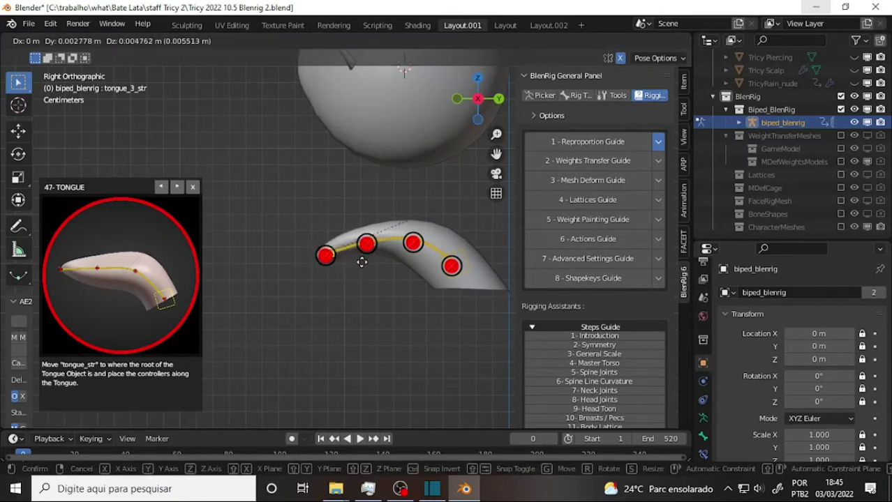
click(361, 262)
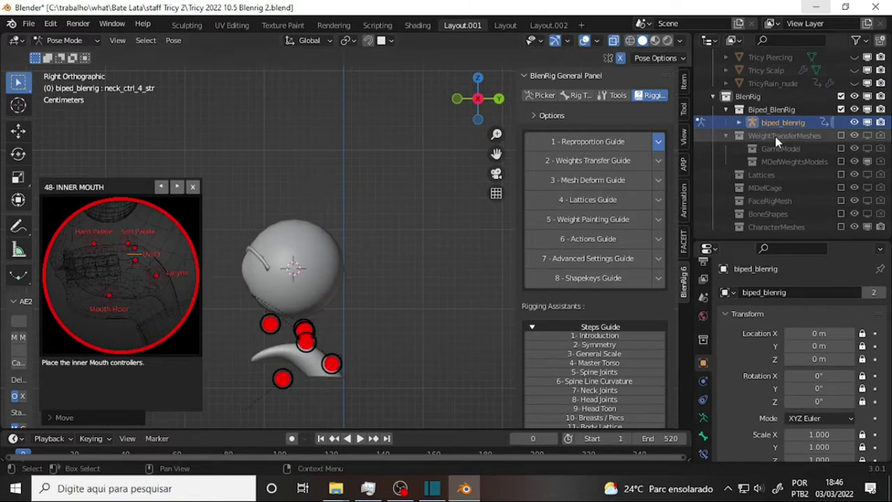
- Unhide the TricyRain_nude head mesh and make it see-through with X-ray
scroll(821, 137, up, 3)
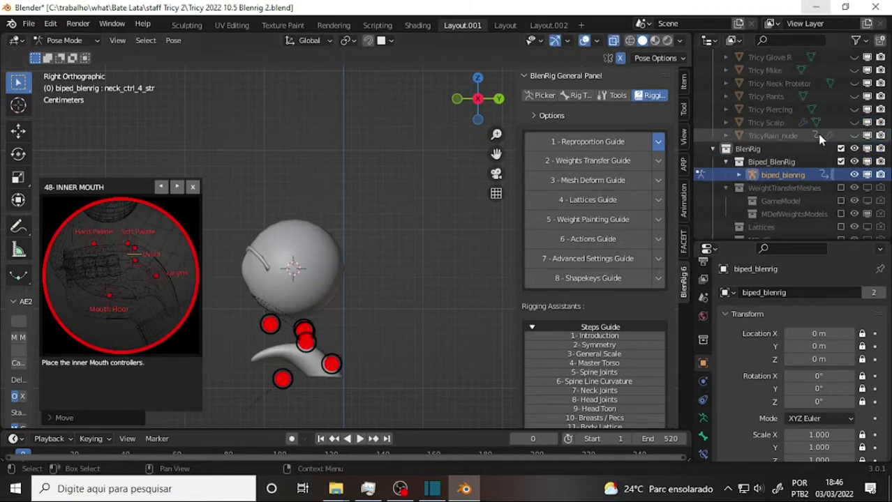
click(854, 135)
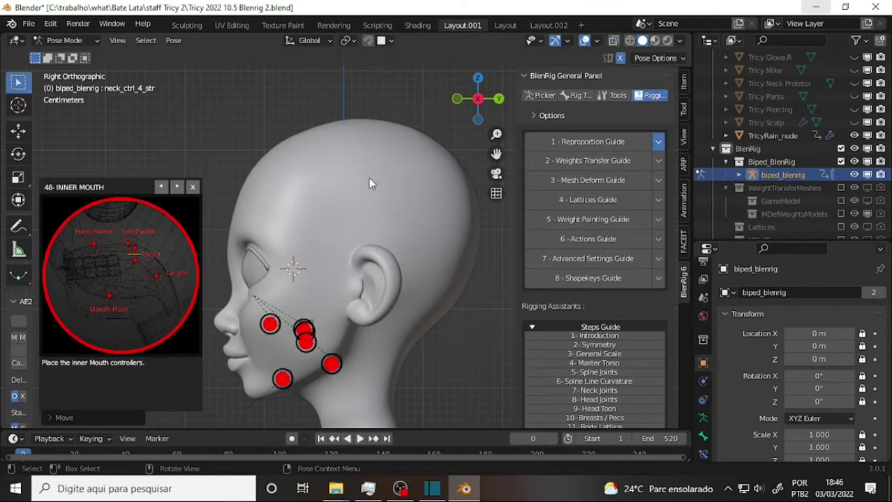
click(64, 40)
click(70, 55)
click(324, 165)
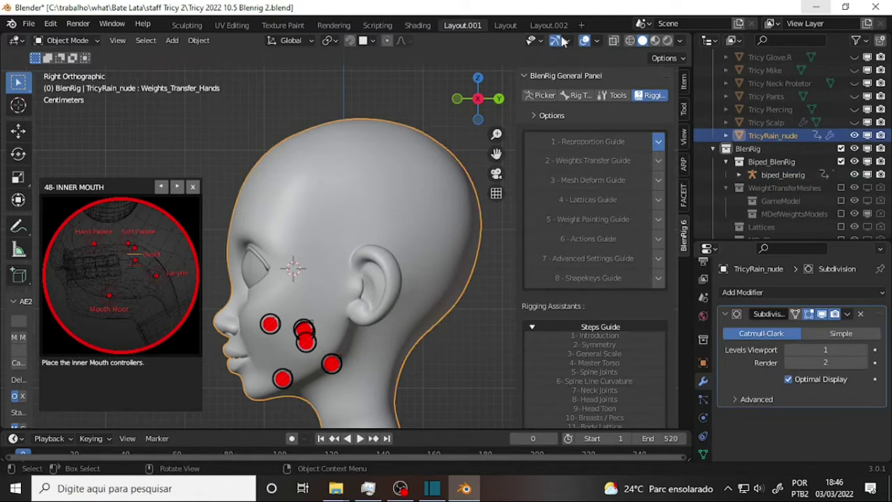
click(614, 40)
scroll(398, 143, up, 2)
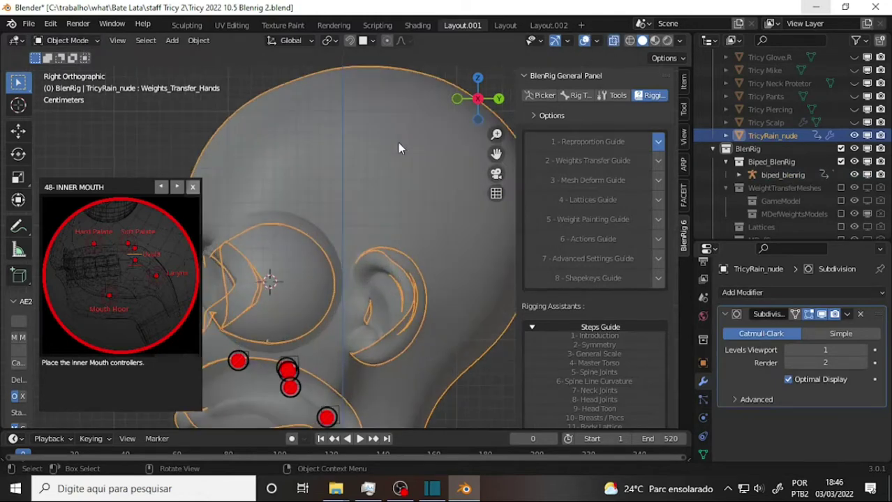
drag(496, 152, 291, 268)
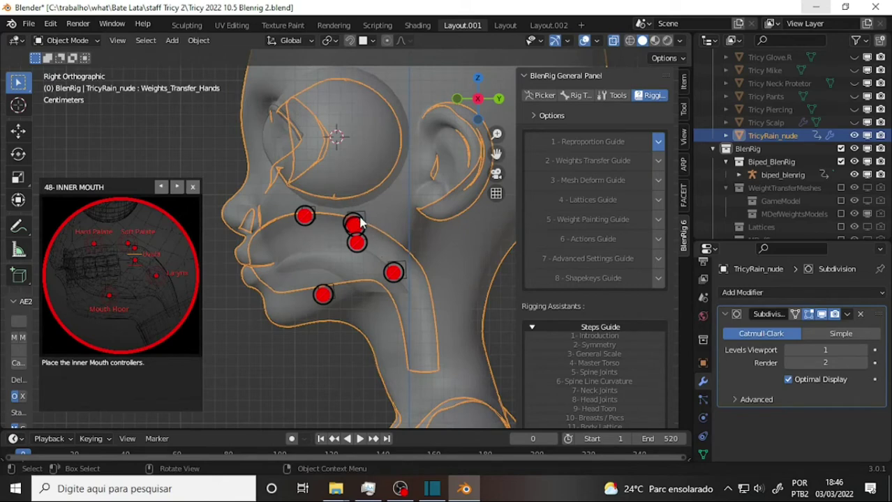
- In Pose Mode, move the soft_palate controller to fit the inner mouth, then advance to Ears
click(67, 40)
click(322, 295)
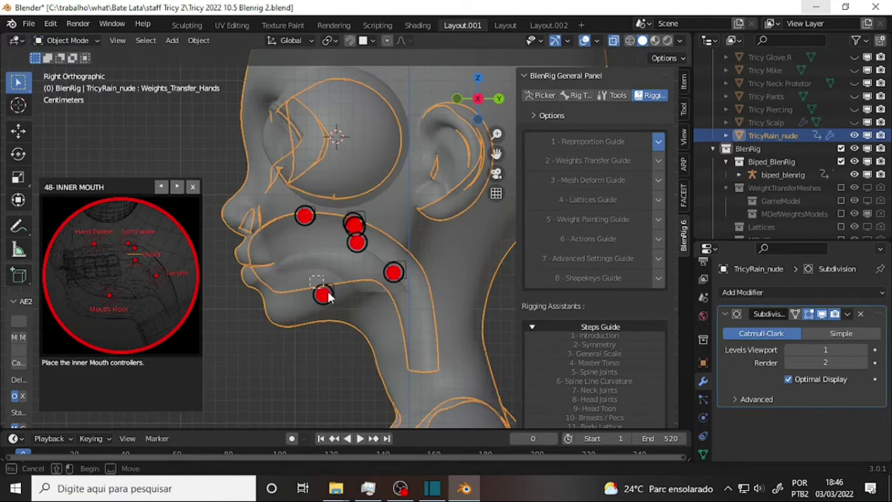
click(64, 39)
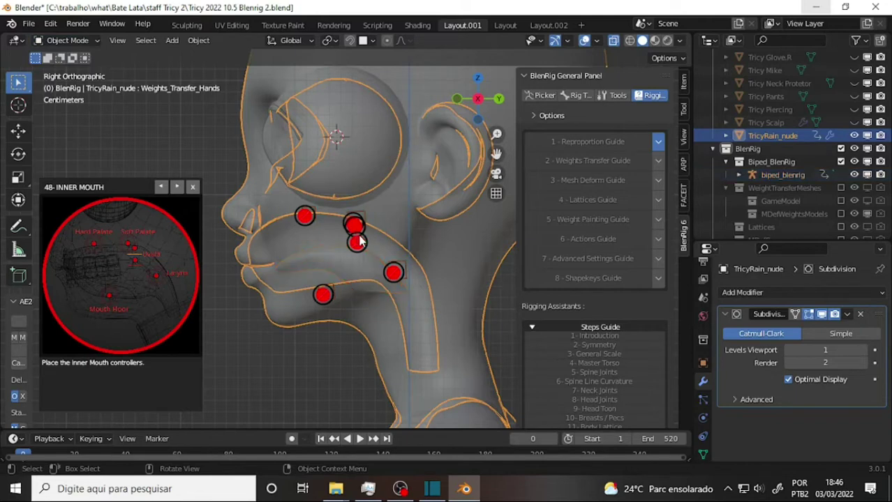
click(70, 42)
click(363, 220)
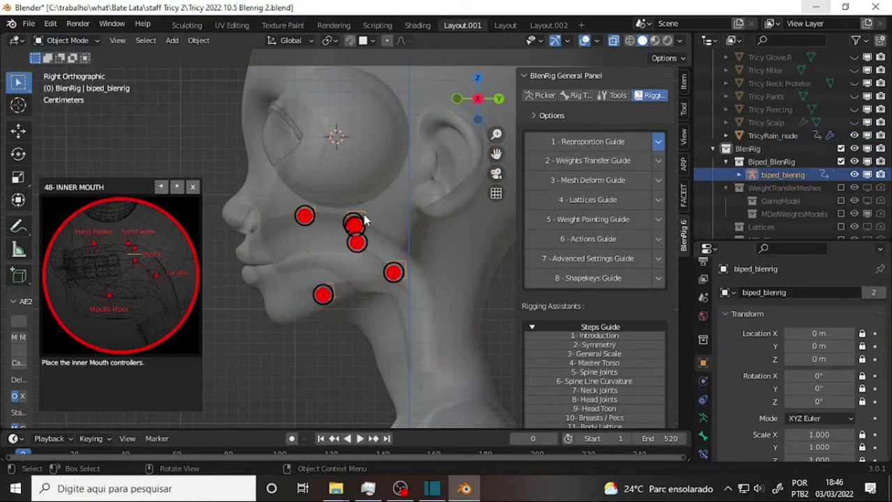
click(67, 40)
click(73, 83)
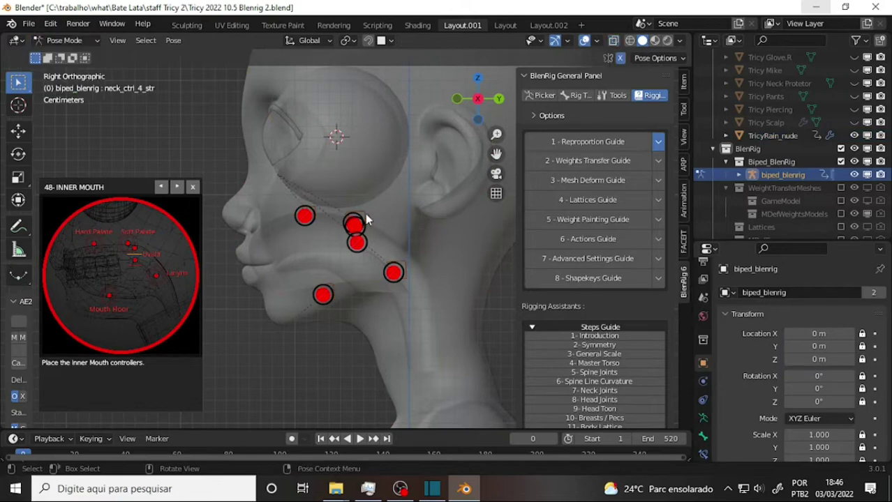
click(366, 221)
key(g)
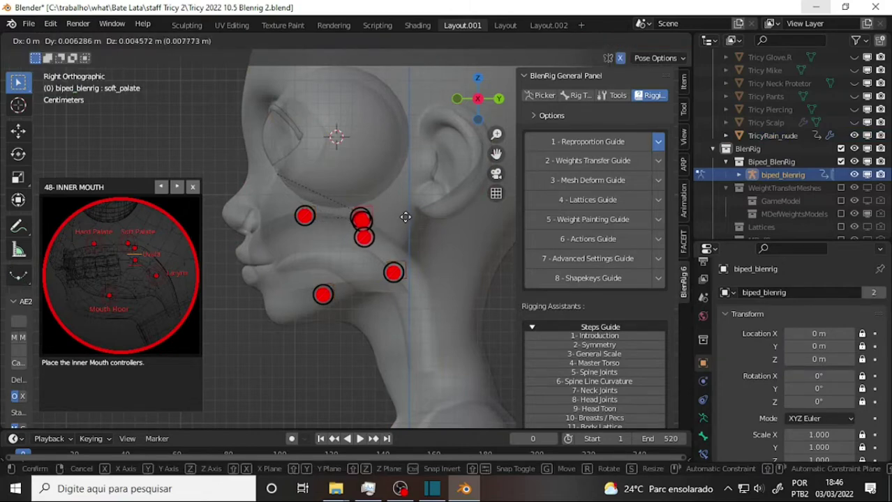
click(406, 217)
key(Right)
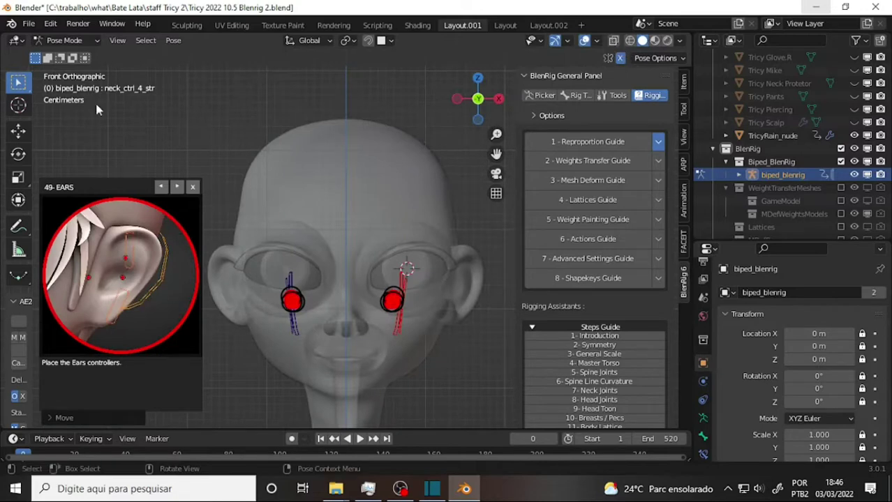
- Turn X-ray off and put the biped_blenrig armature back into Pose Mode
click(68, 42)
click(71, 53)
click(337, 155)
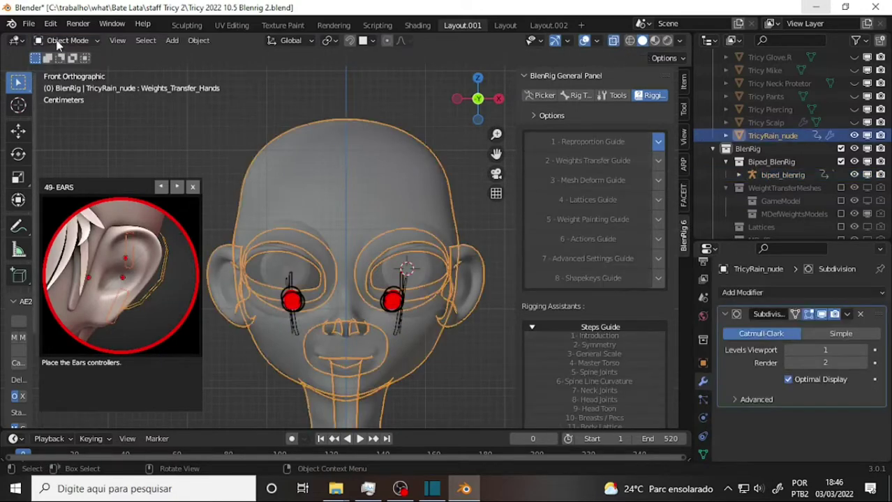
click(614, 42)
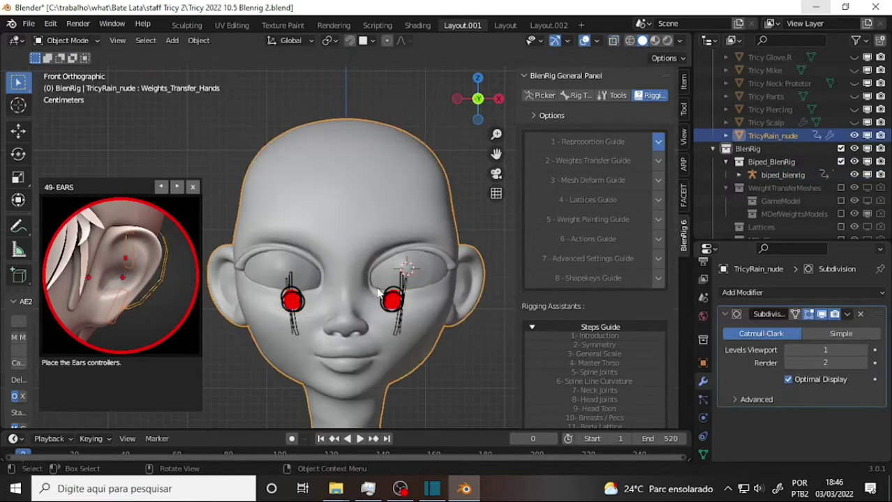
click(388, 309)
click(297, 307)
click(300, 310)
click(301, 312)
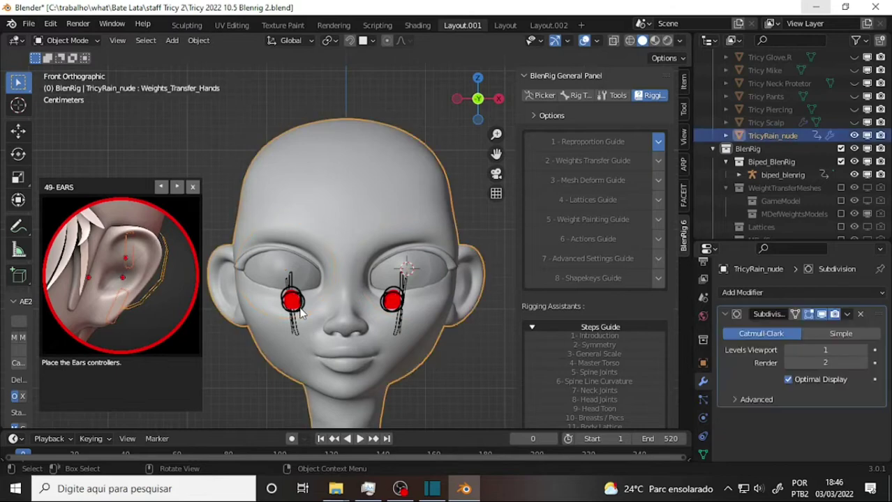
click(400, 332)
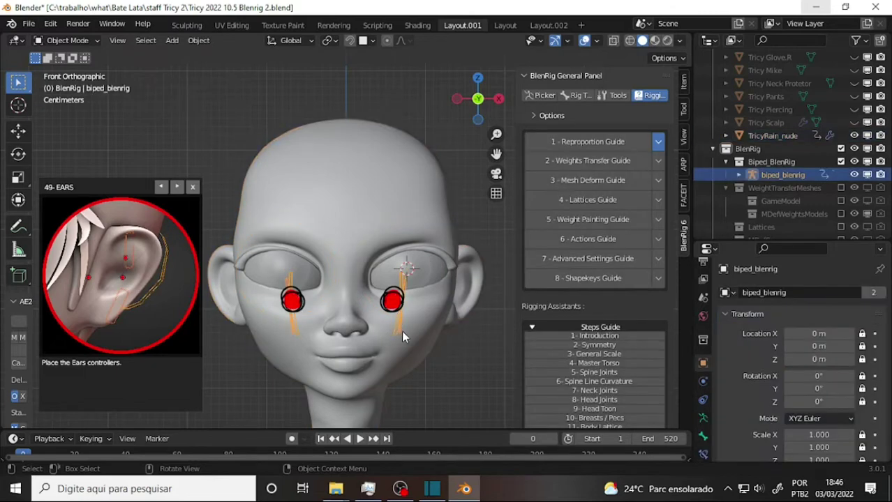
click(75, 40)
click(72, 83)
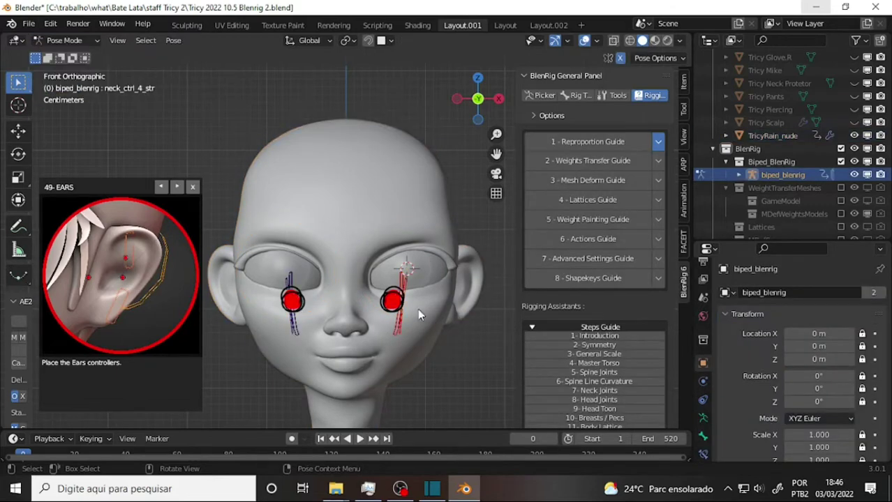
- Move the ear controllers from beside the eyes onto the ears, refining from Right view
click(389, 317)
key(g)
click(441, 200)
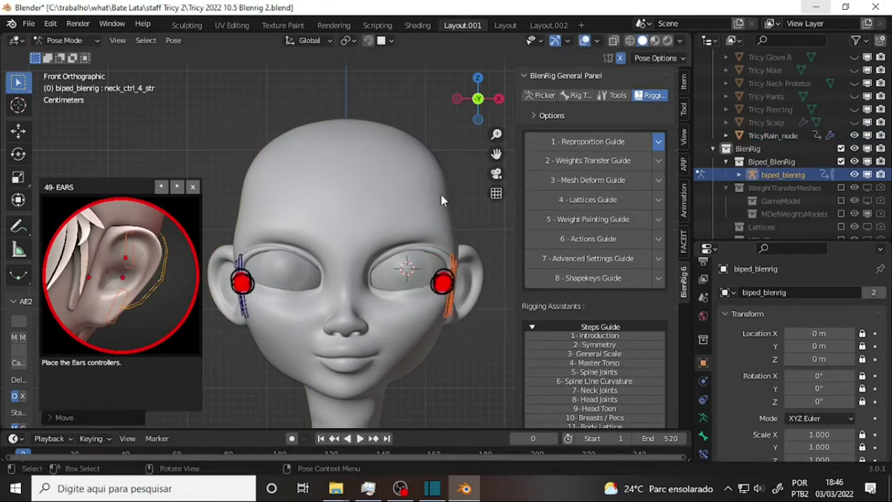
key(KP_3)
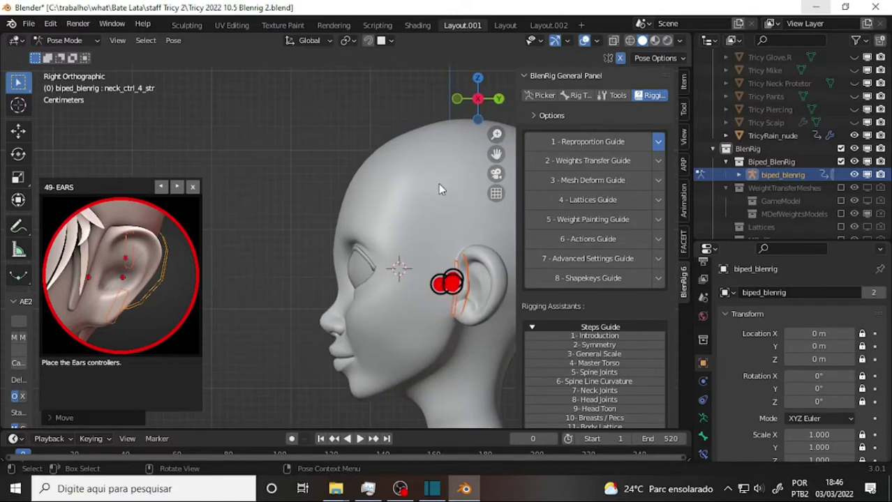
drag(497, 155, 413, 125)
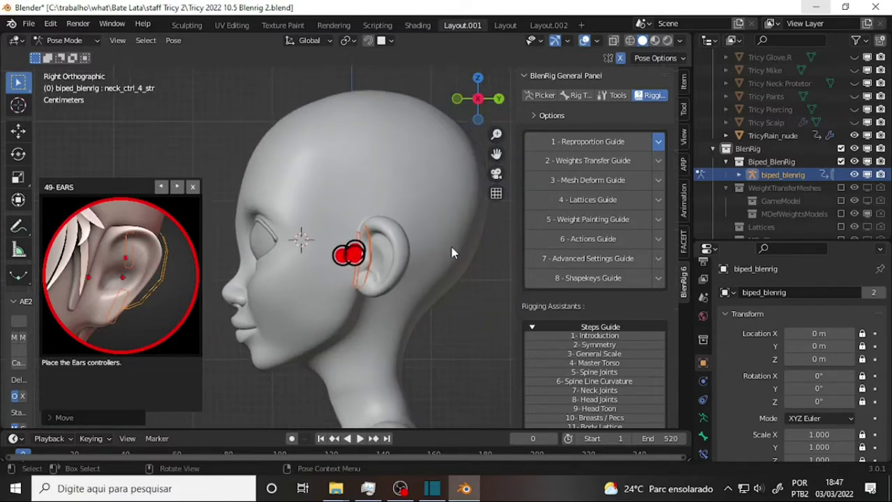
key(g)
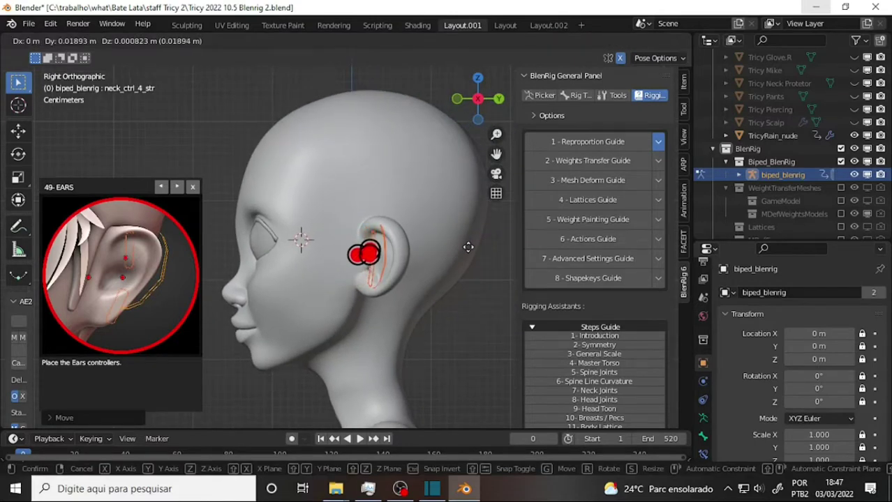
click(467, 247)
mouse_move(468, 247)
middle_down()
mouse_move(473, 240)
mouse_move(382, 206)
mouse_move(336, 202)
mouse_move(431, 286)
mouse_move(444, 287)
mouse_move(333, 154)
mouse_move(243, 161)
mouse_move(241, 175)
mouse_move(374, 189)
mouse_move(353, 275)
mouse_move(401, 314)
mouse_move(488, 292)
mouse_move(510, 303)
middle_up()
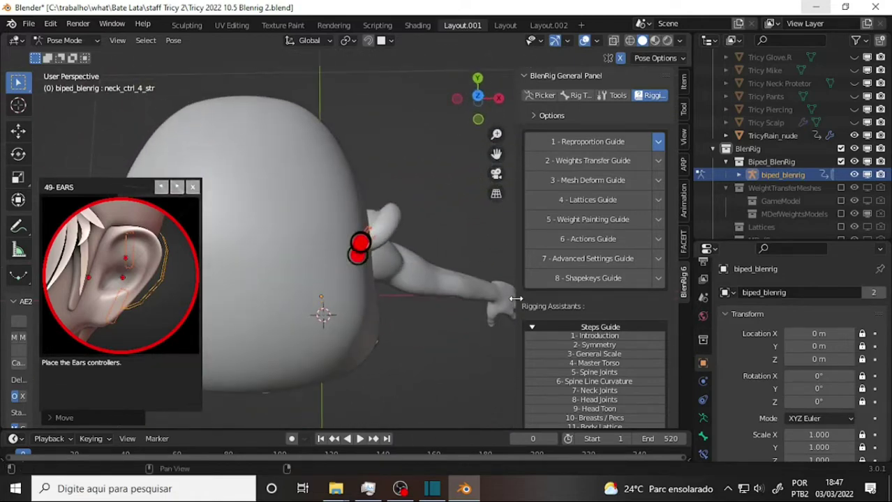
key(g)
click(467, 238)
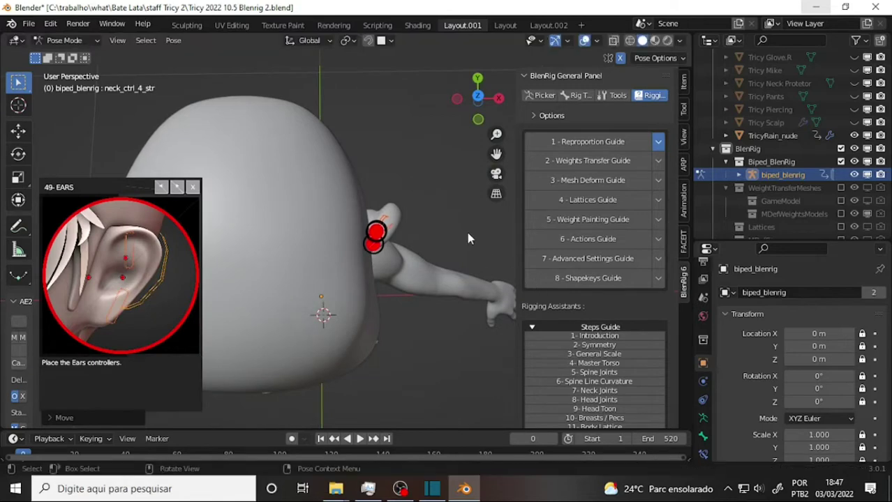
- Fine-tune ear_low_L and the other ear controllers from three-quarter, side and top views
mouse_move(467, 239)
middle_down()
mouse_move(370, 156)
mouse_move(367, 106)
middle_up()
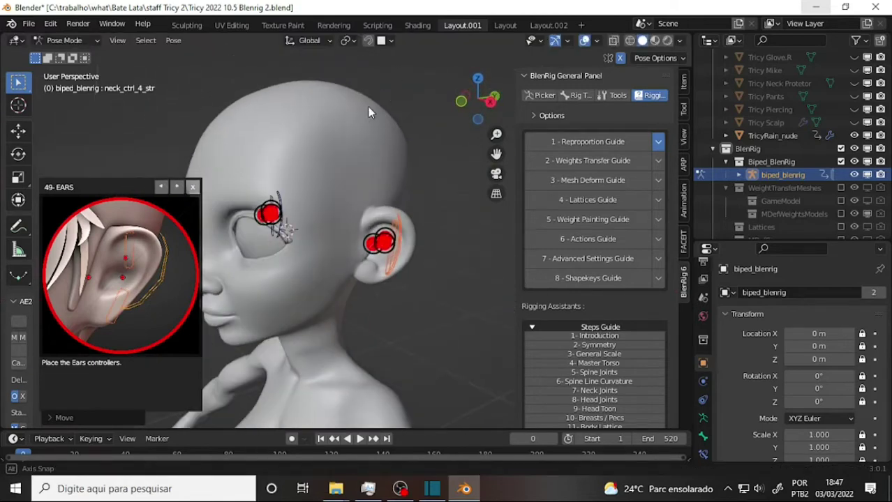
click(393, 222)
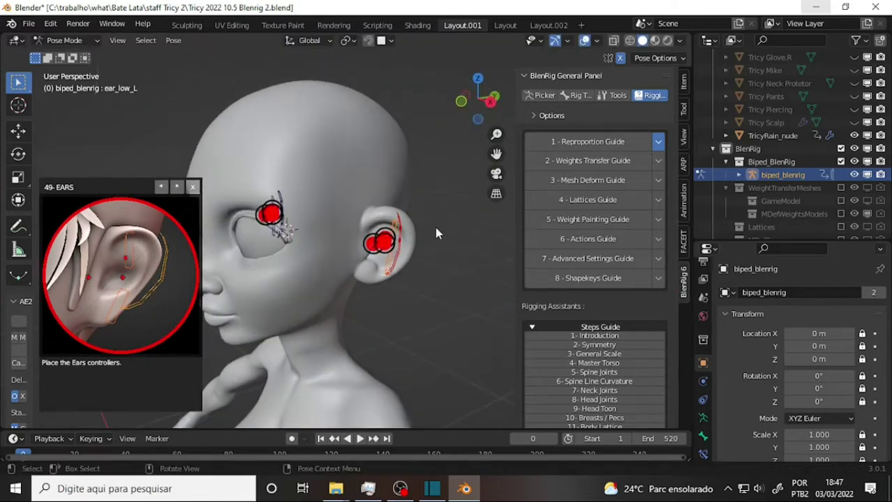
mouse_move(436, 232)
middle_down()
mouse_move(382, 207)
mouse_move(382, 187)
middle_up()
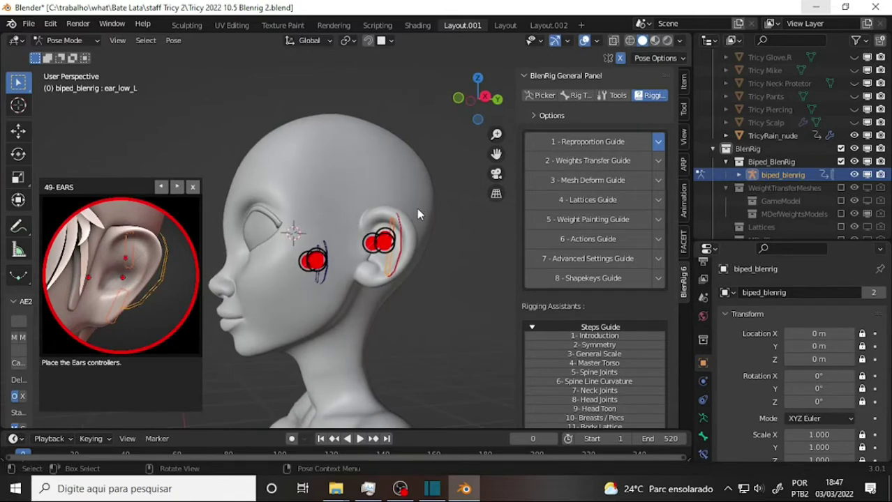
key(g)
click(359, 189)
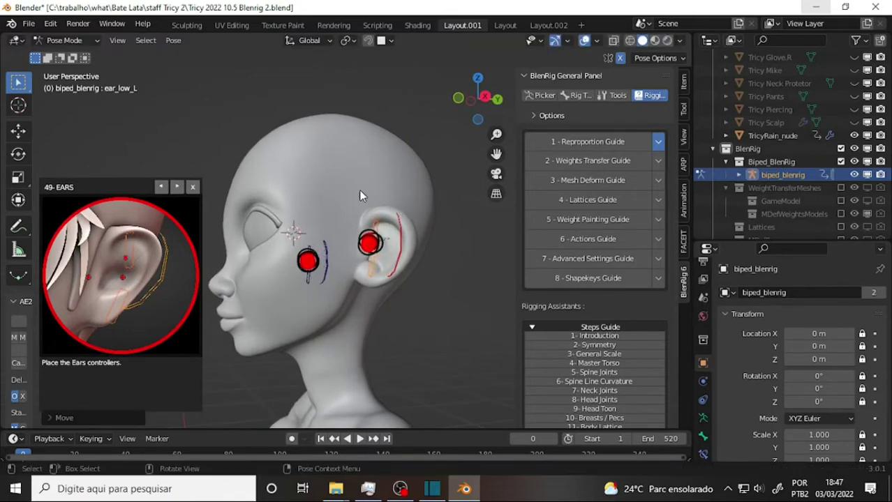
mouse_move(359, 195)
middle_down()
mouse_move(487, 318)
mouse_move(447, 252)
mouse_move(348, 164)
mouse_move(468, 148)
mouse_move(382, 160)
mouse_move(497, 272)
middle_up()
key(g)
click(463, 318)
key(g)
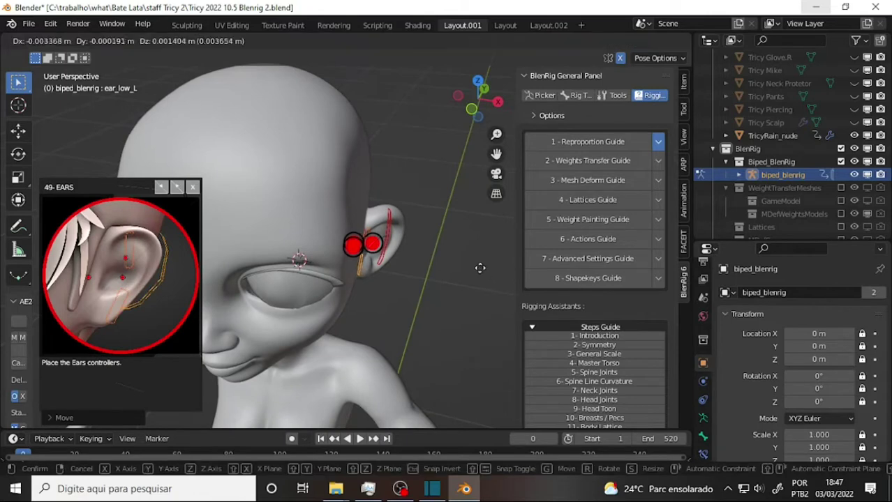
click(477, 264)
middle_drag(468, 219, 470, 227)
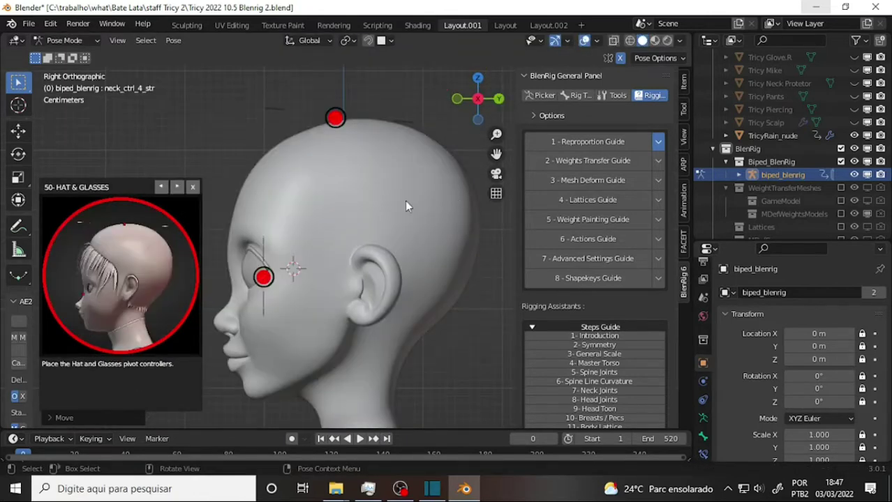
- Place the glasses pivot in front of the eye and advance the guide to Look
click(269, 277)
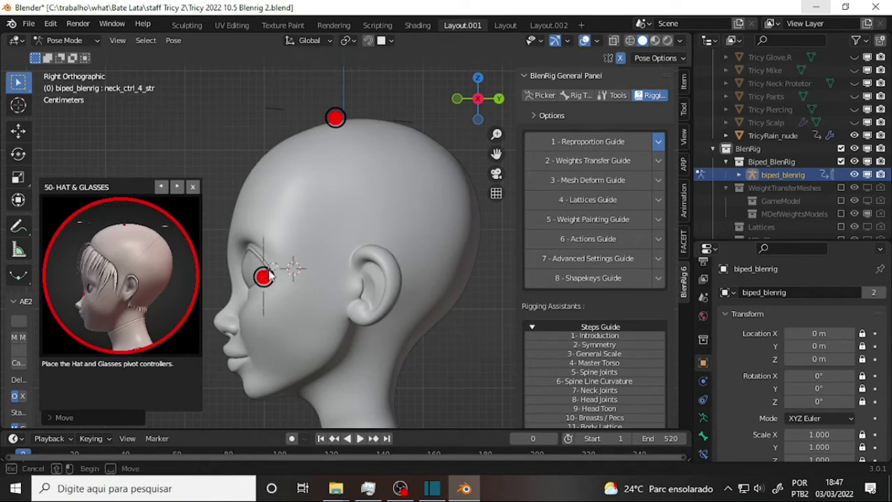
drag(282, 301, 305, 323)
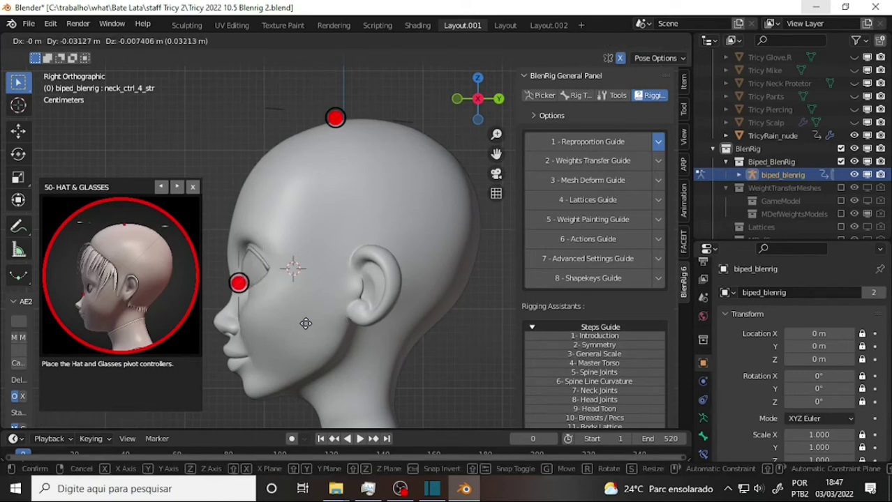
click(306, 323)
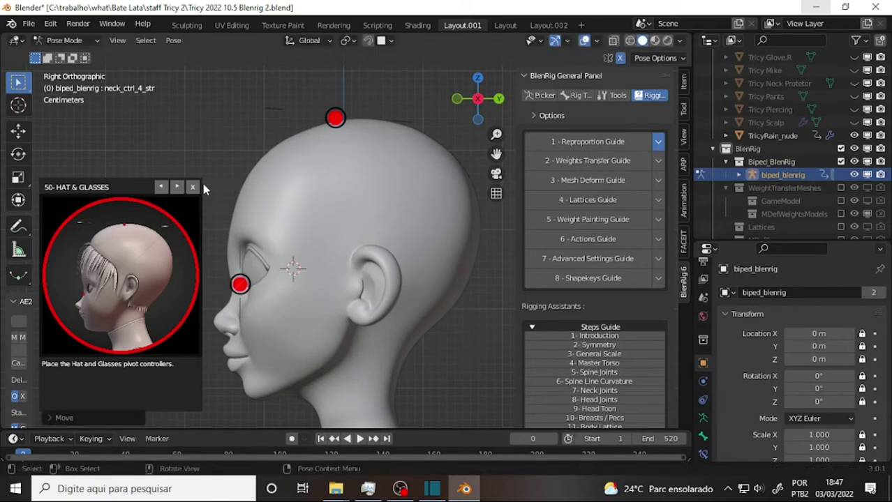
click(177, 188)
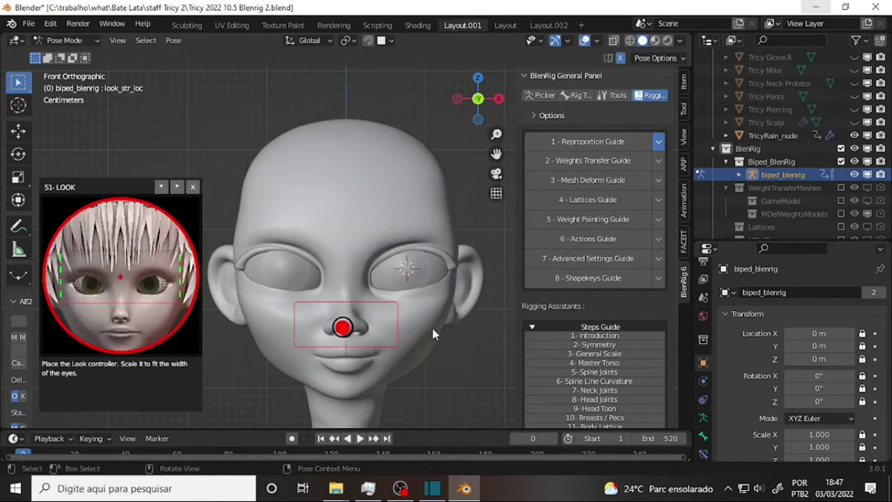
- Move the Look controller to eye level and scale it to span both eyes
key(g)
click(434, 277)
key(s)
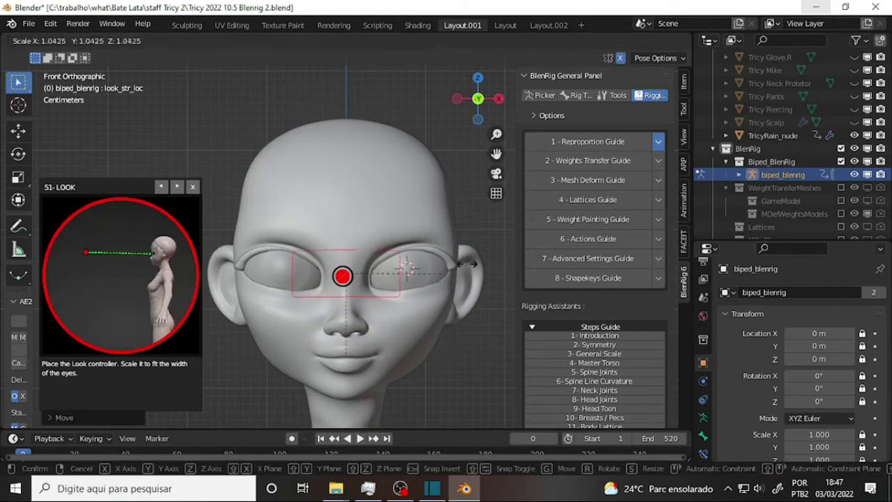
click(480, 257)
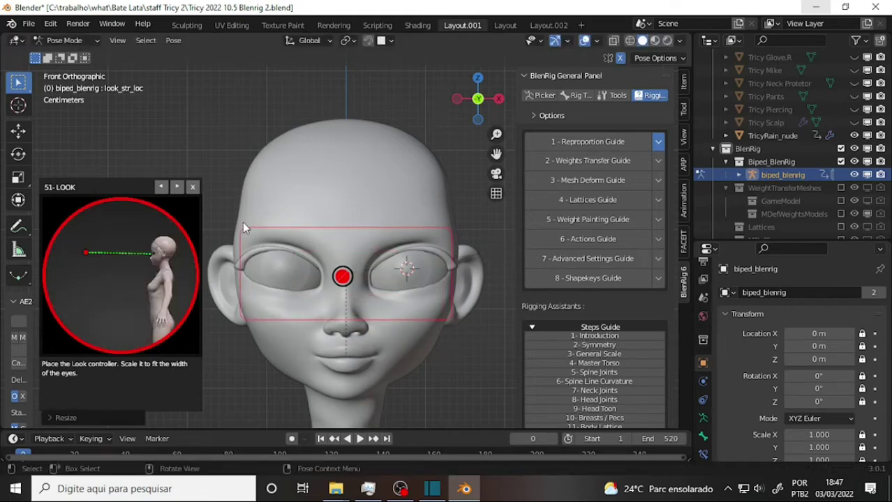
key(KP_5)
mouse_move(424, 171)
middle_down()
mouse_move(319, 179)
mouse_move(374, 199)
mouse_move(298, 194)
middle_up()
mouse_move(319, 175)
middle_down()
mouse_move(324, 164)
mouse_move(371, 198)
middle_up()
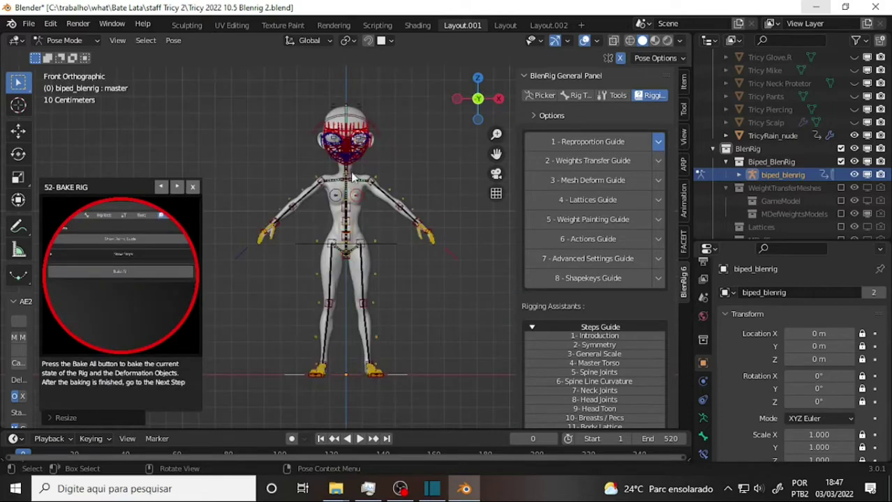
- Run Bake All from the BlenRig sidebar's Reproportion steps and wait for it to finish
scroll(438, 182, up, 1)
scroll(439, 185, up, 1)
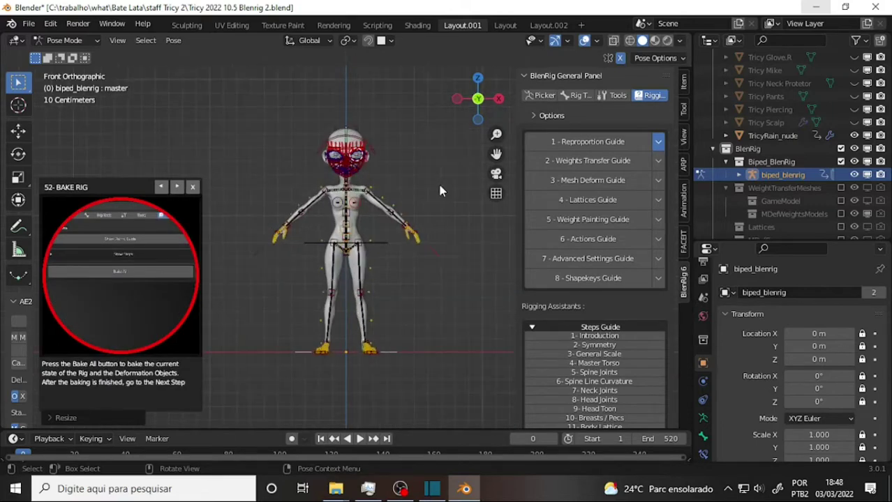
scroll(437, 183, up, 1)
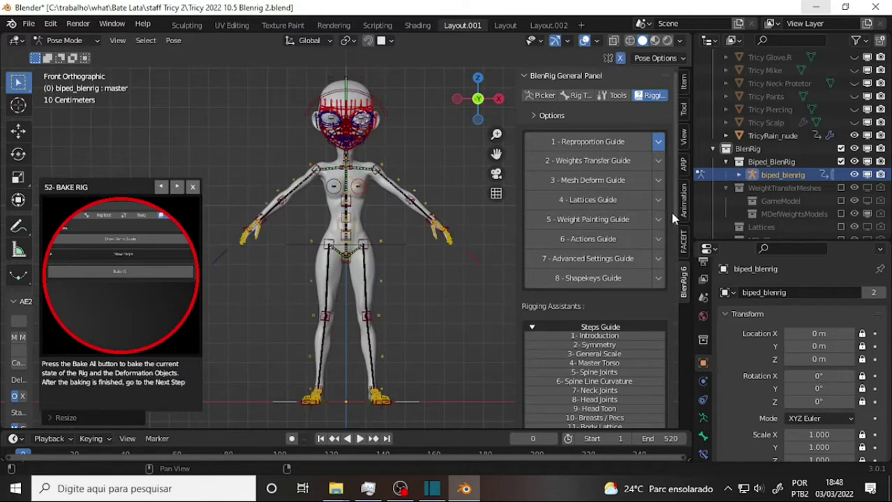
scroll(678, 217, down, 3)
scroll(690, 314, down, 7)
scroll(698, 391, down, 5)
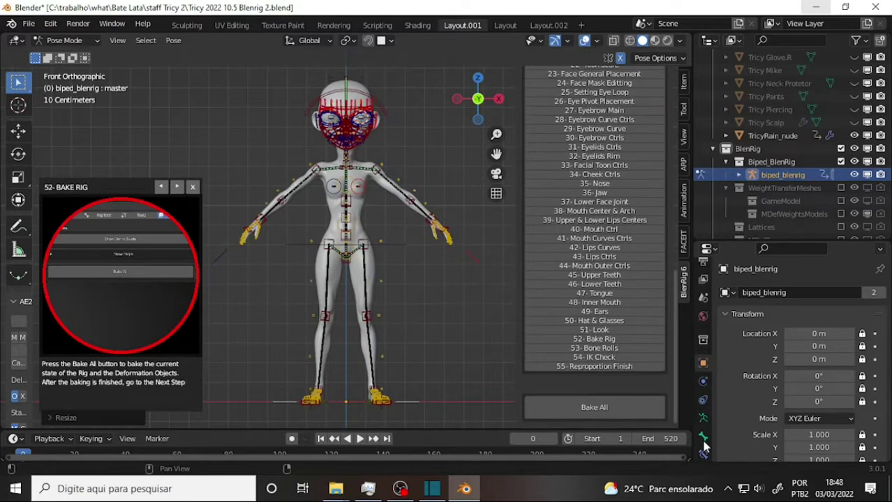
scroll(594, 293, up, 5)
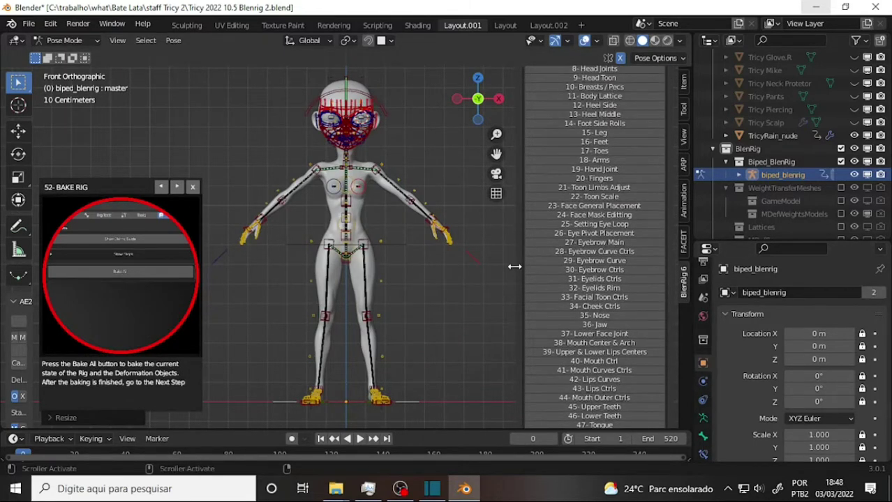
scroll(601, 315, down, 5)
click(596, 411)
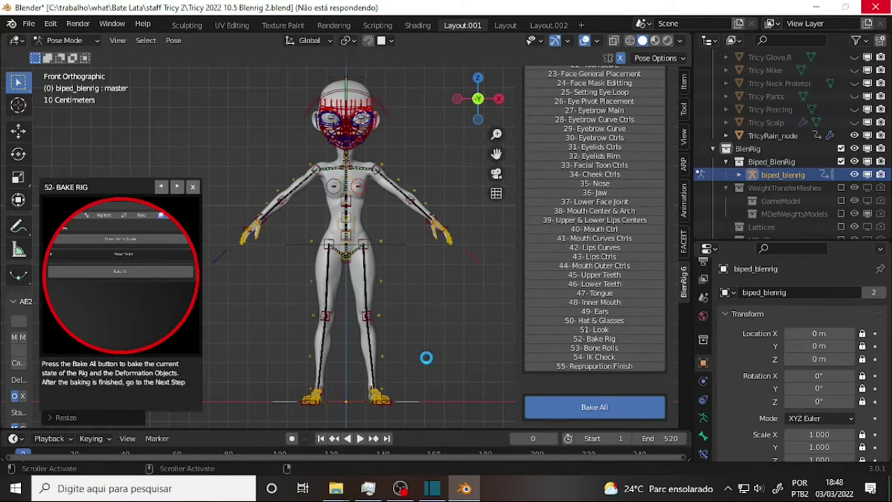
click(400, 488)
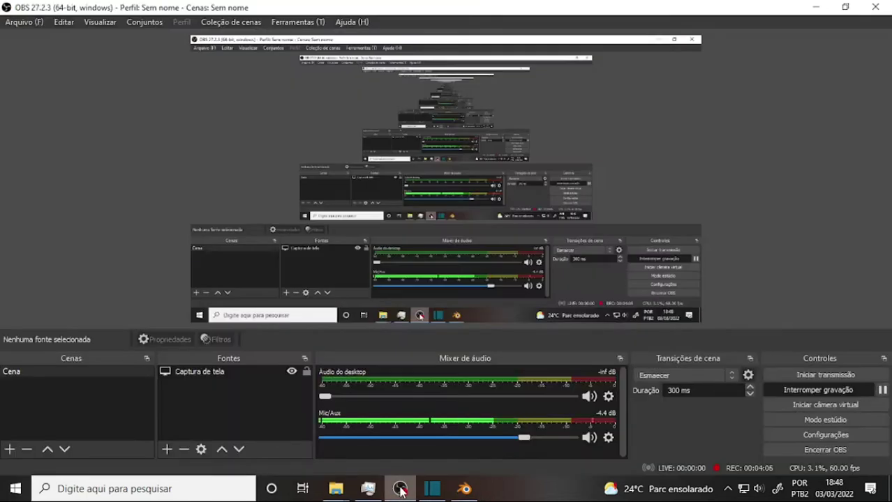
click(400, 488)
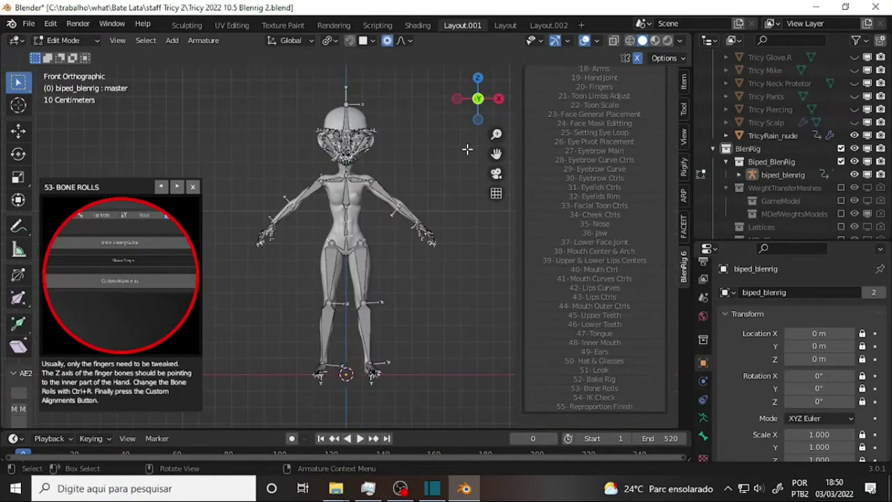
- Apply Custom Alignments to the bone rolls at step 53 and wait for processing
scroll(467, 150, up, 3)
scroll(457, 171, up, 2)
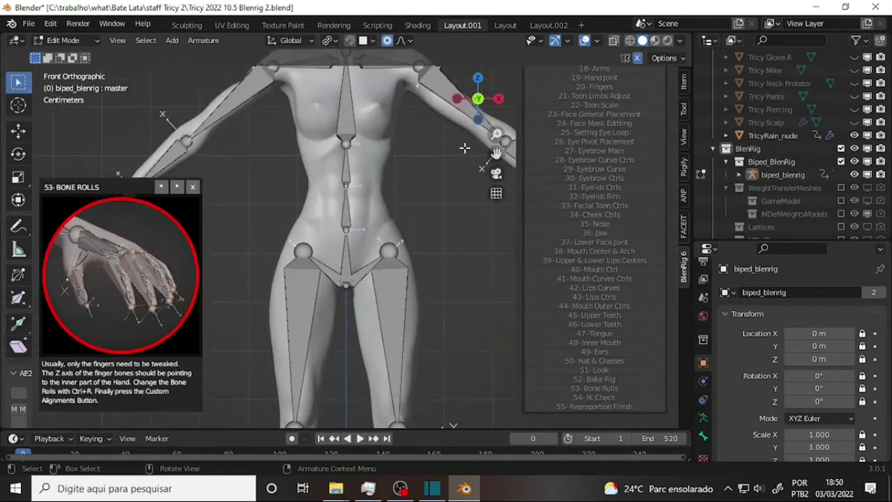
scroll(385, 182, down, 3)
mouse_move(394, 179)
middle_down()
mouse_move(412, 220)
mouse_move(429, 150)
middle_up()
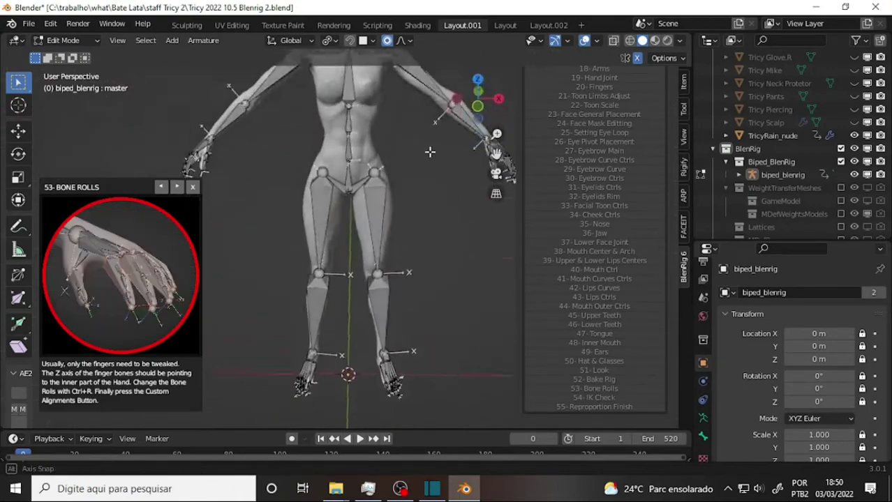
scroll(430, 150, up, 4)
middle_drag(432, 55, 489, 209)
scroll(489, 210, down, 3)
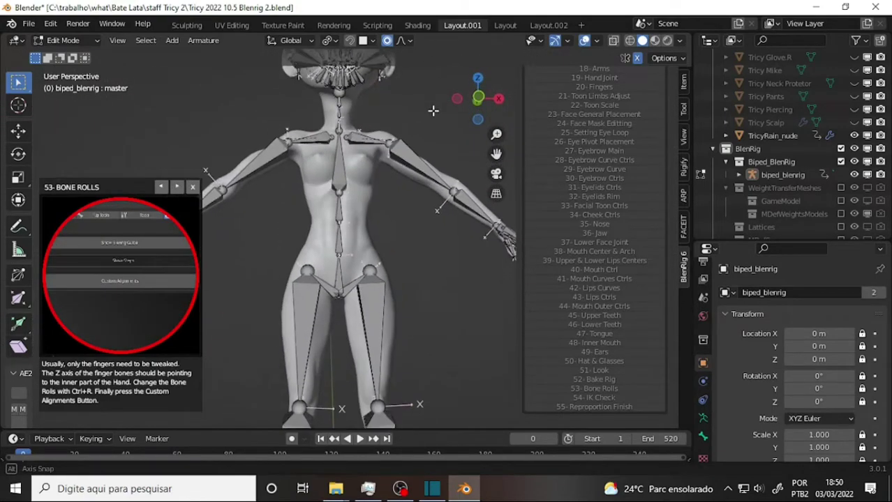
scroll(568, 278, down, 2)
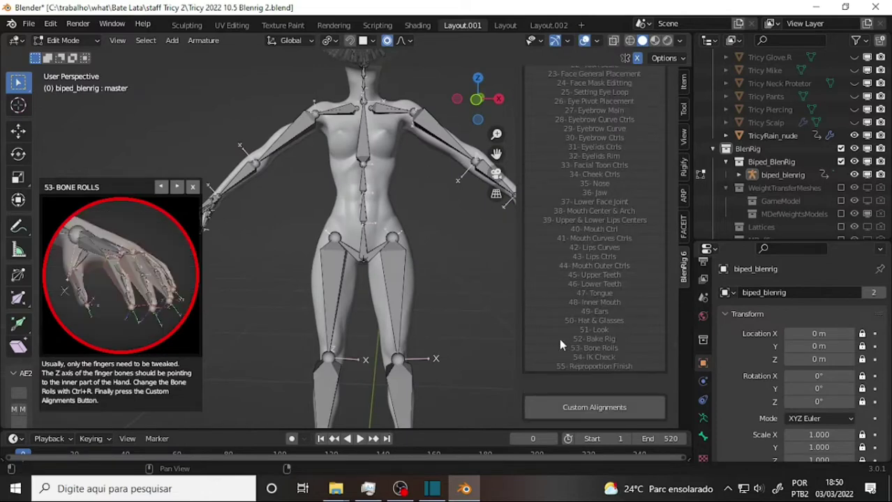
click(597, 413)
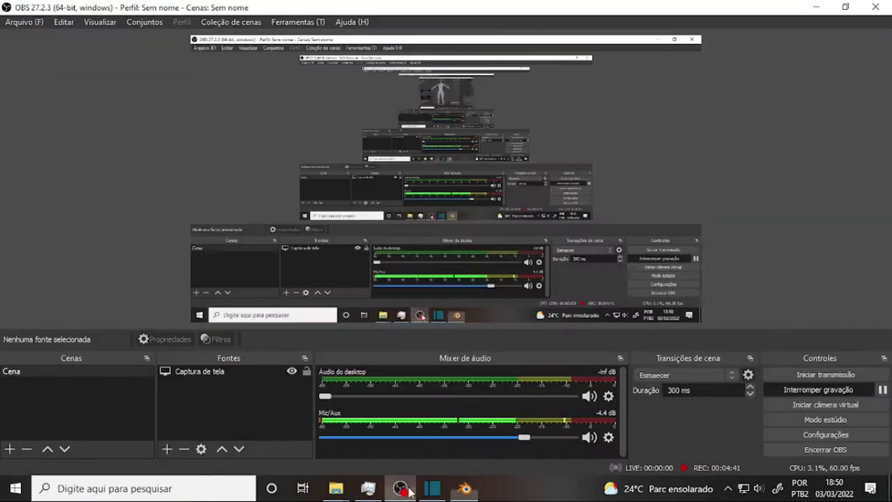
click(400, 489)
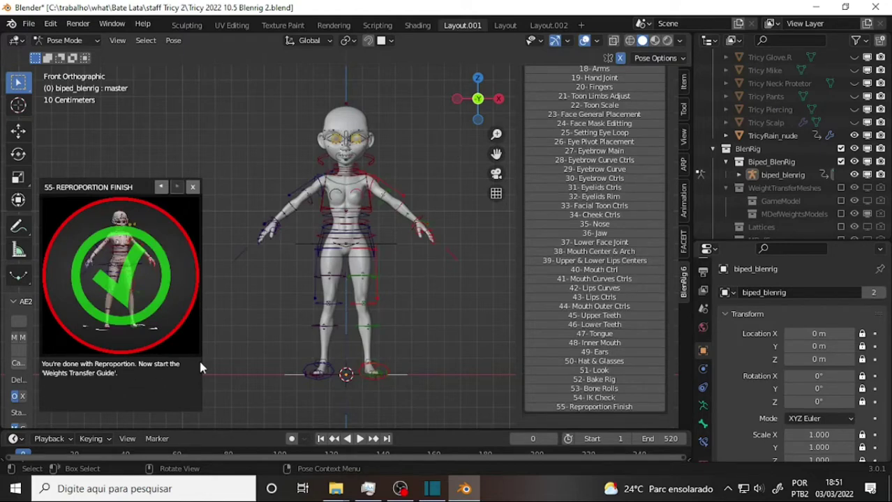
- Save the project as 'Tricy 2022 10.5 Blenrig 3.blend' via Save As
click(29, 24)
click(57, 120)
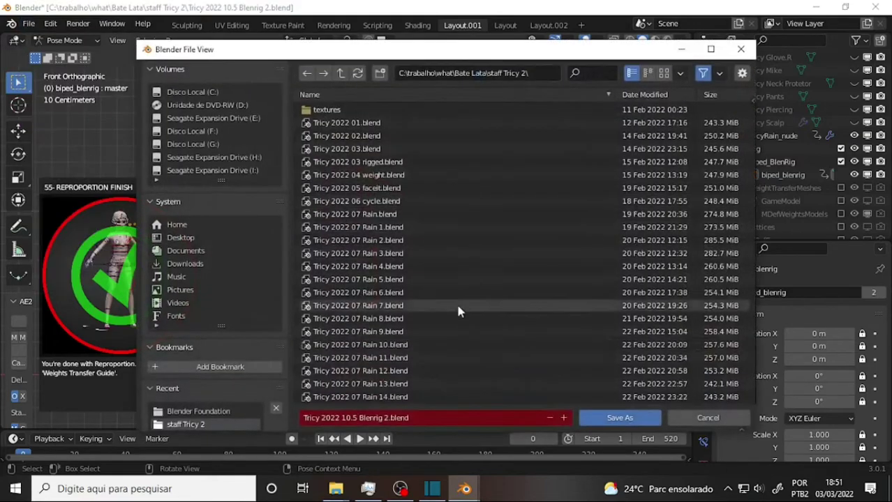
scroll(501, 346, down, 5)
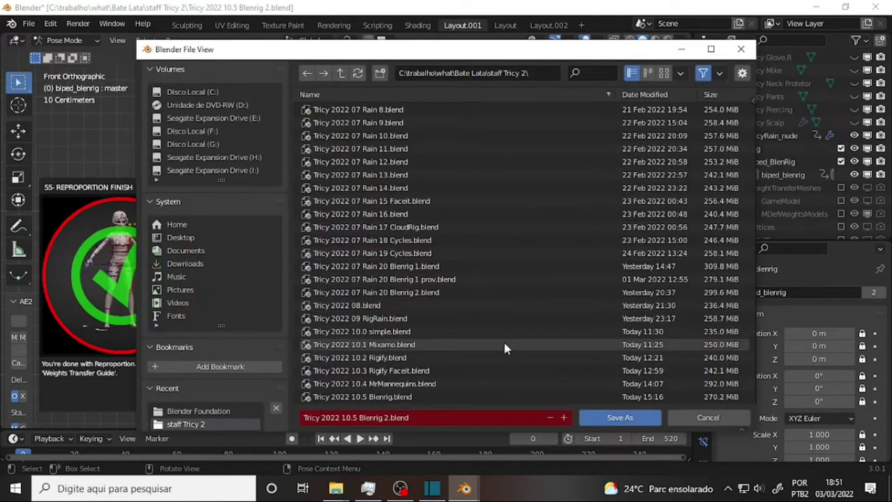
click(563, 419)
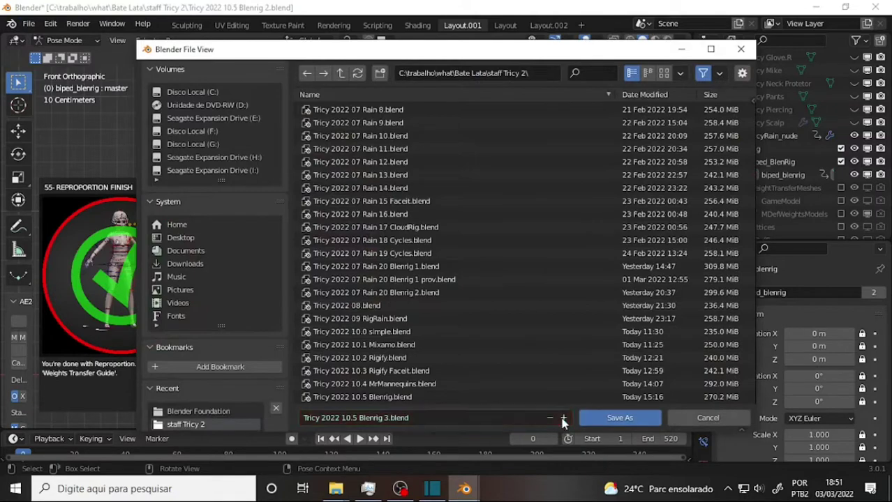
click(610, 419)
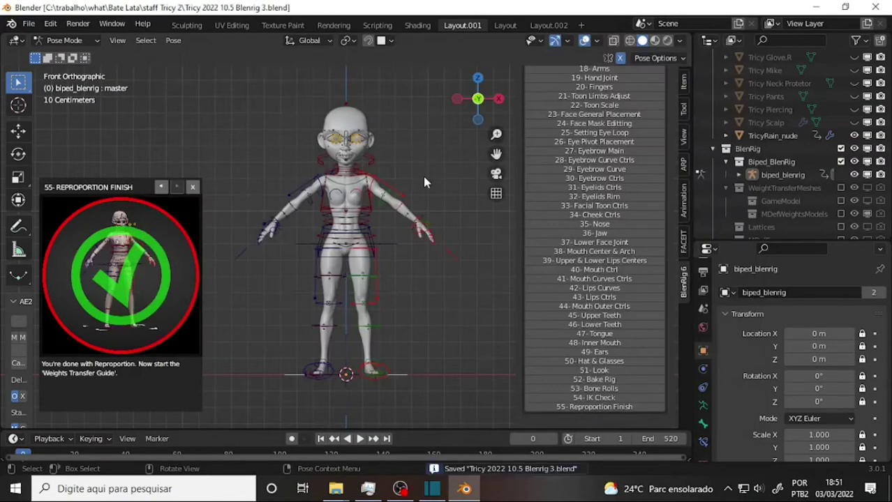
scroll(427, 176, up, 2)
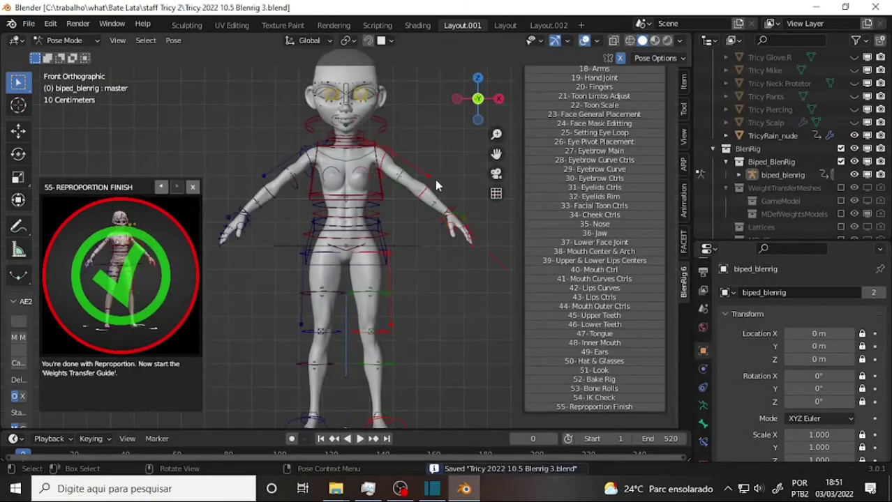
- Start the BlenRig 2 - Weights Transfer Guide and advance it to the Edit Weights Transfer Head step
mouse_move(435, 180)
middle_down()
mouse_move(417, 170)
mouse_move(357, 196)
mouse_move(436, 185)
middle_up()
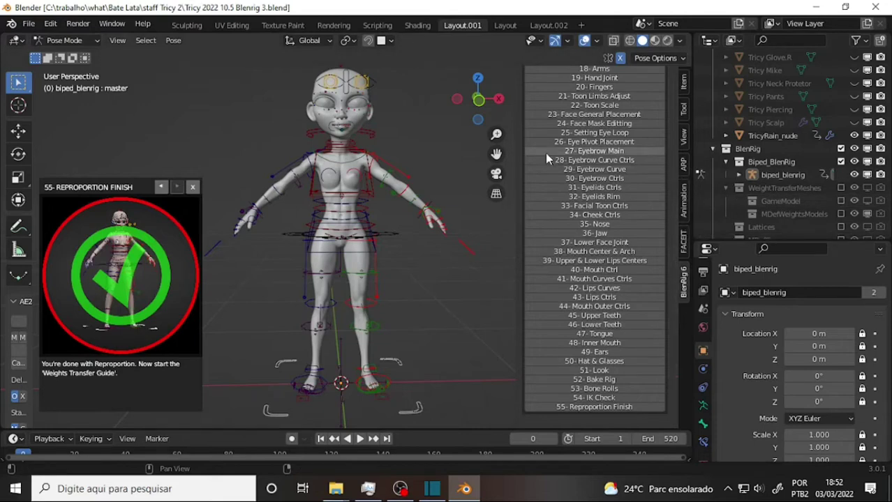
scroll(608, 88, up, 3)
scroll(605, 87, up, 3)
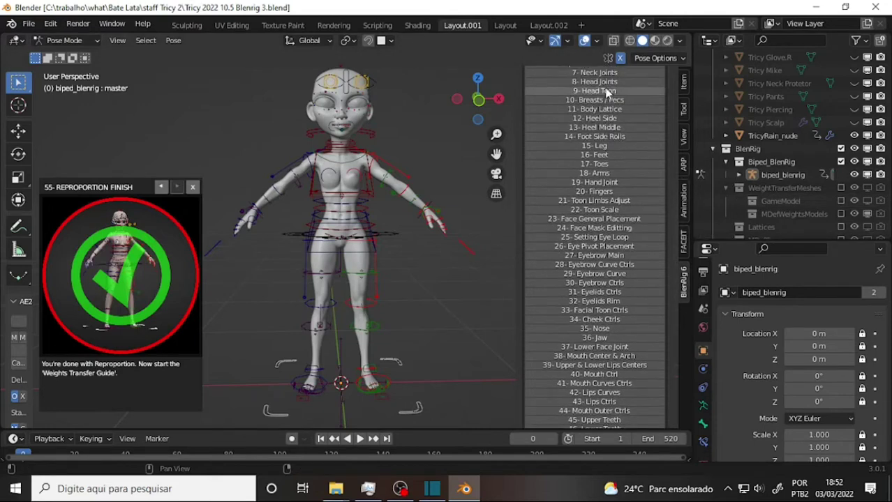
scroll(605, 88, up, 3)
scroll(600, 104, up, 3)
scroll(597, 139, up, 3)
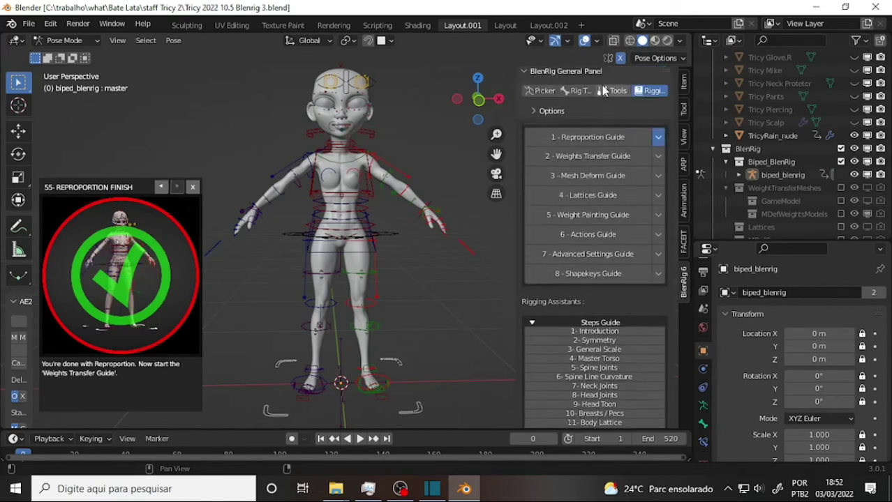
click(588, 157)
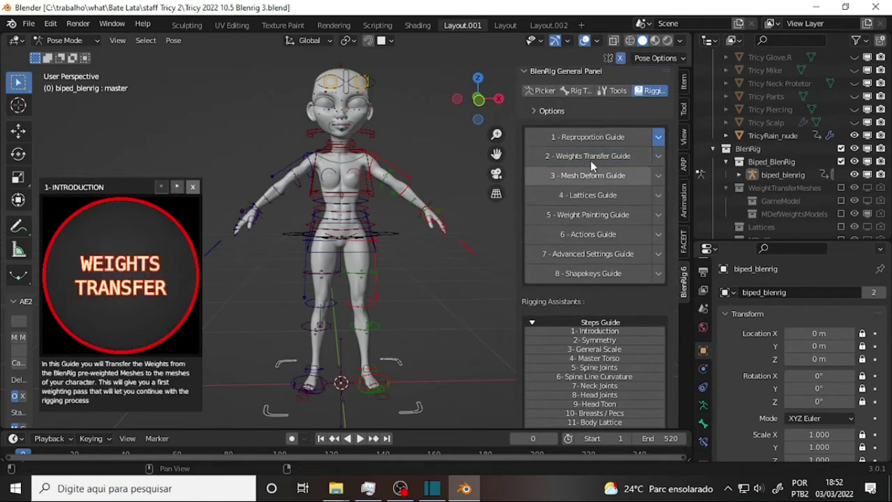
click(657, 157)
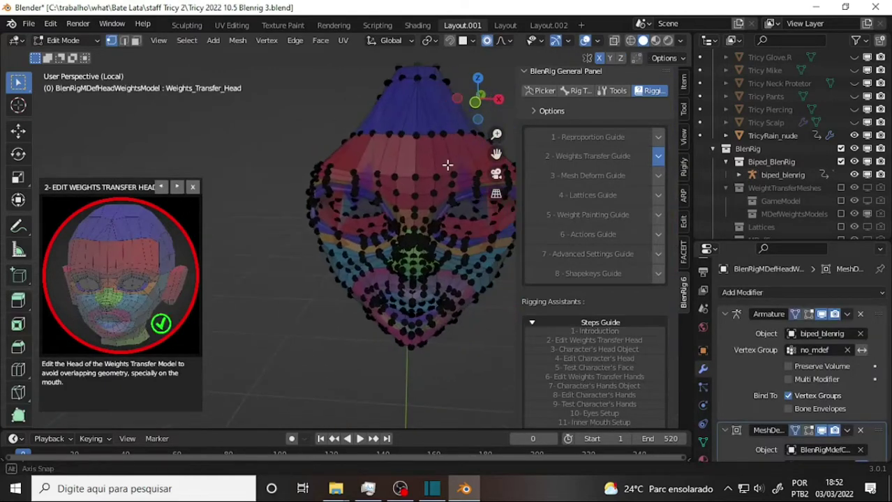
- Orbit the isolated head mesh round to a more frontal angle
mouse_move(459, 165)
middle_down()
mouse_move(464, 153)
mouse_move(406, 188)
middle_up()
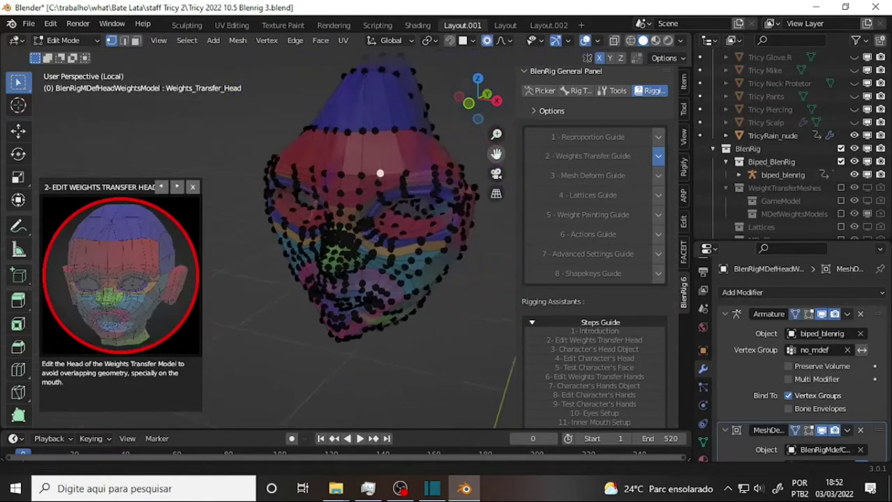
mouse_move(406, 188)
middle_down()
mouse_move(369, 176)
mouse_move(439, 178)
middle_up()
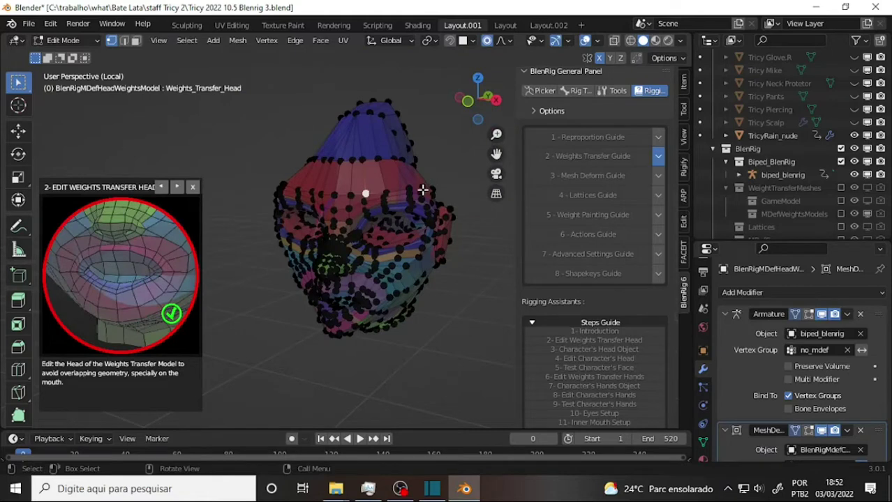
scroll(423, 189, up, 4)
middle_drag(489, 166, 448, 189)
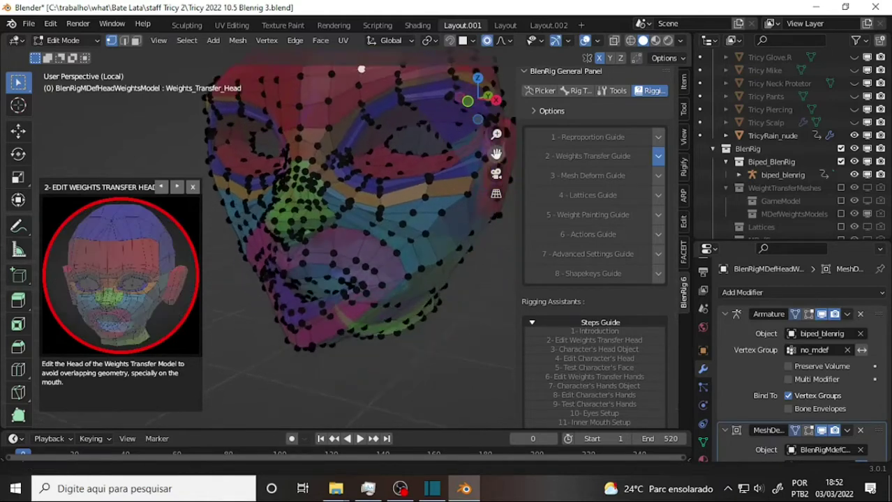
- Exit Local view with Numpad / and frame the head mesh over Tricy's face and mouth
key(KP_Divide)
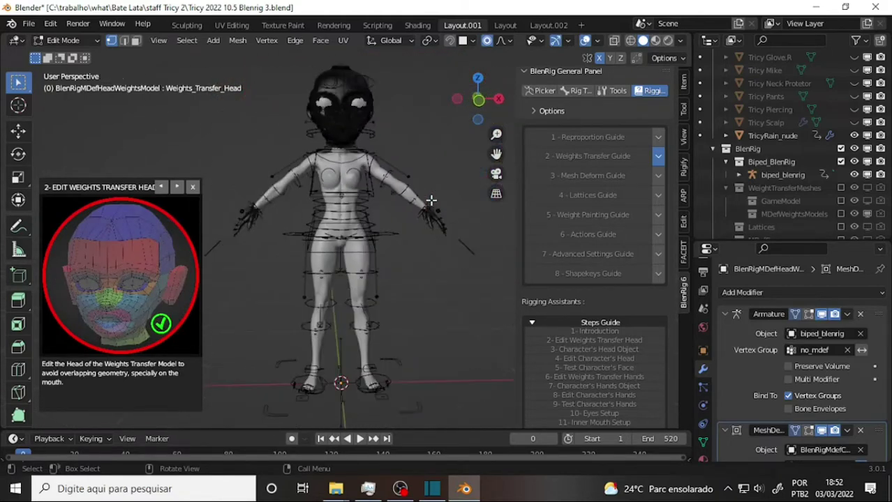
scroll(445, 144, up, 3)
drag(496, 153, 496, 294)
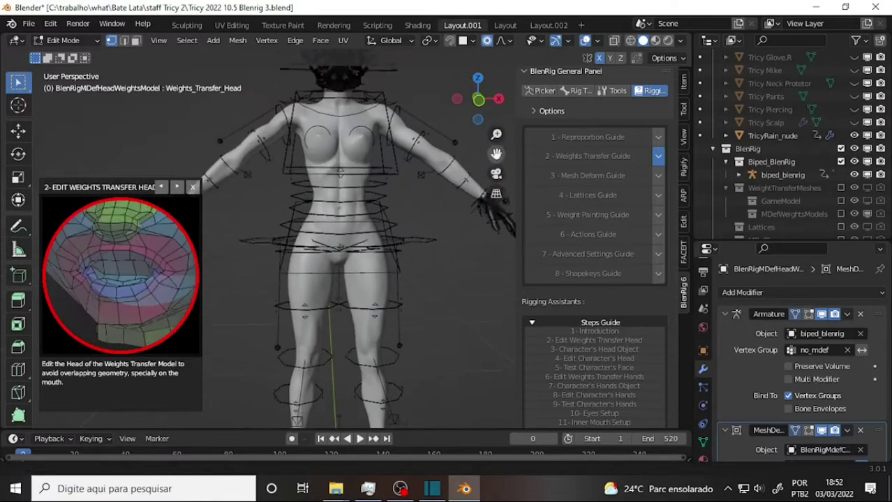
scroll(412, 136, up, 3)
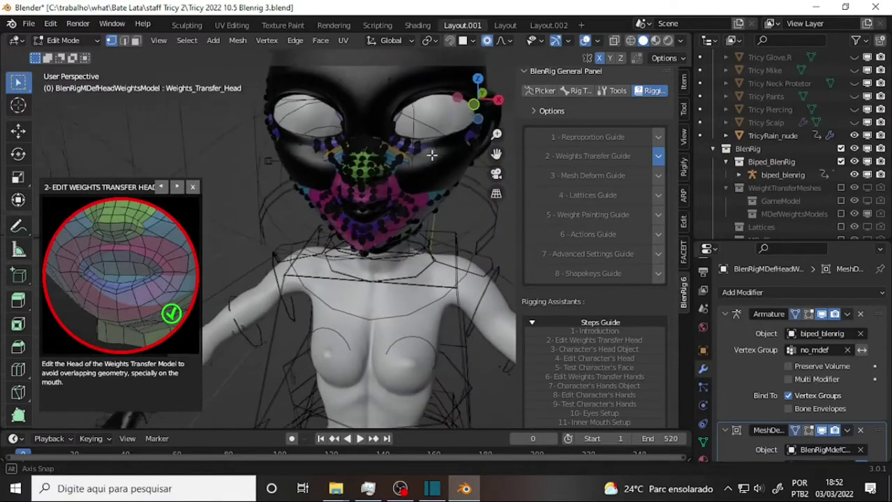
middle_drag(401, 133, 420, 136)
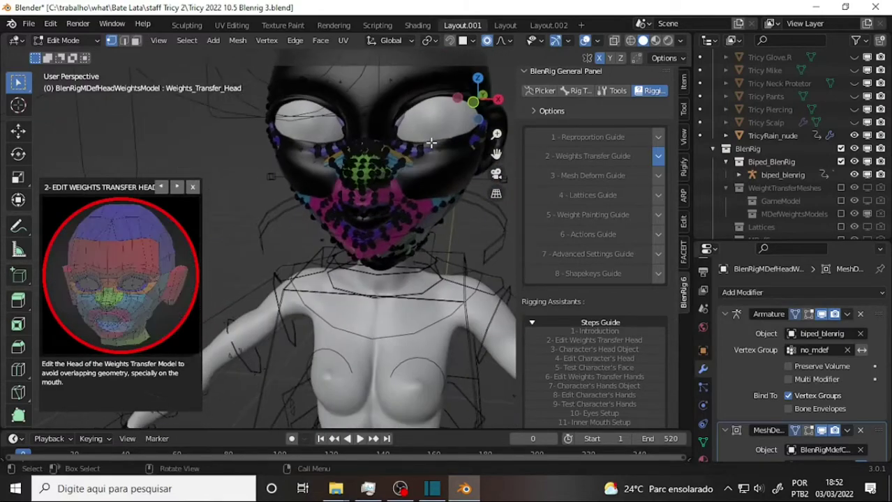
scroll(421, 136, down, 1)
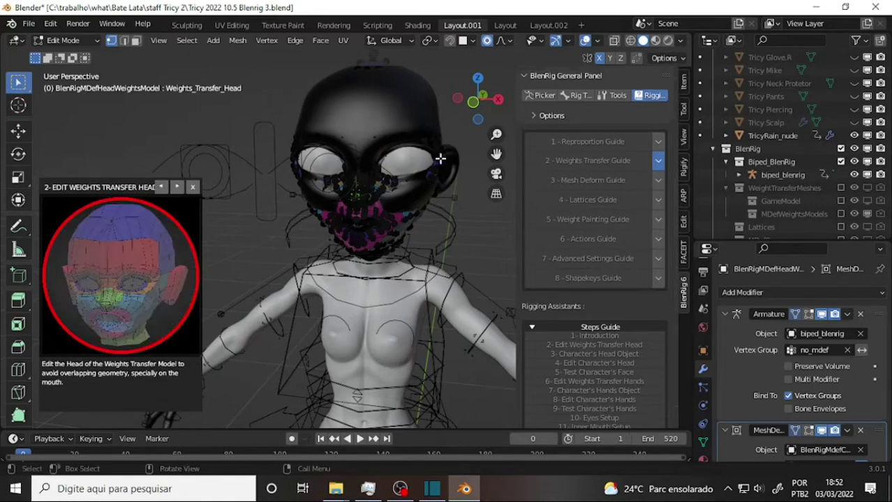
scroll(434, 164, up, 4)
scroll(433, 165, up, 2)
middle_drag(433, 164, 460, 182)
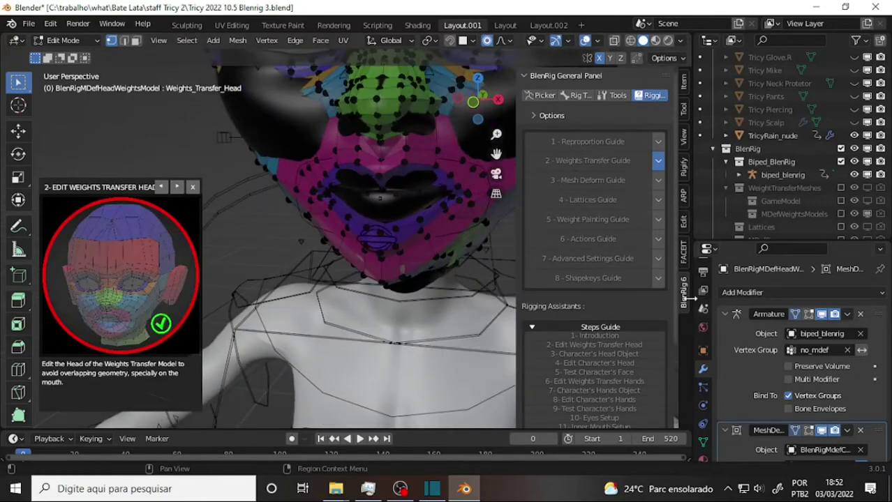
click(70, 40)
- Select TricyRain_nude, set its Mouth shape key to 1.000, and inspect the opened mouth
click(74, 56)
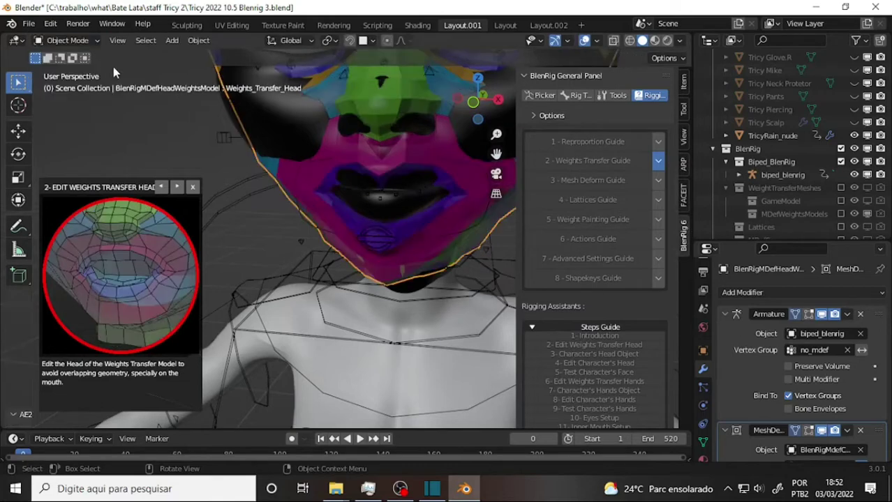
click(292, 116)
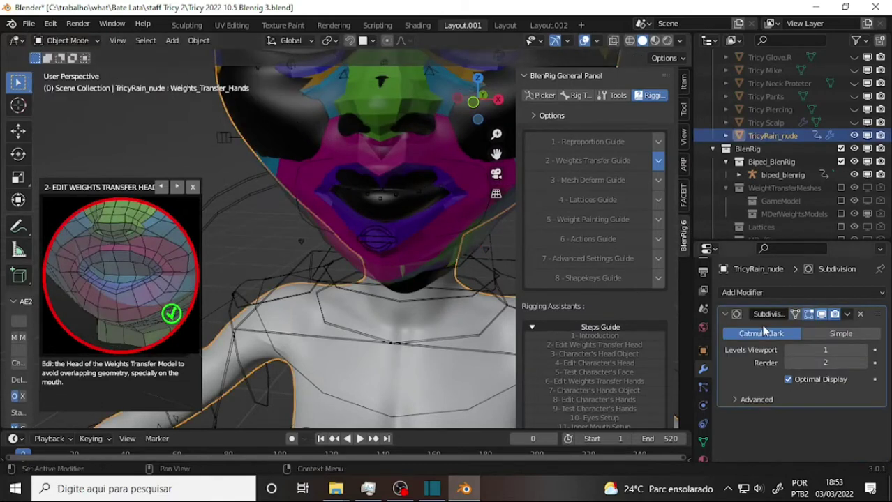
click(702, 441)
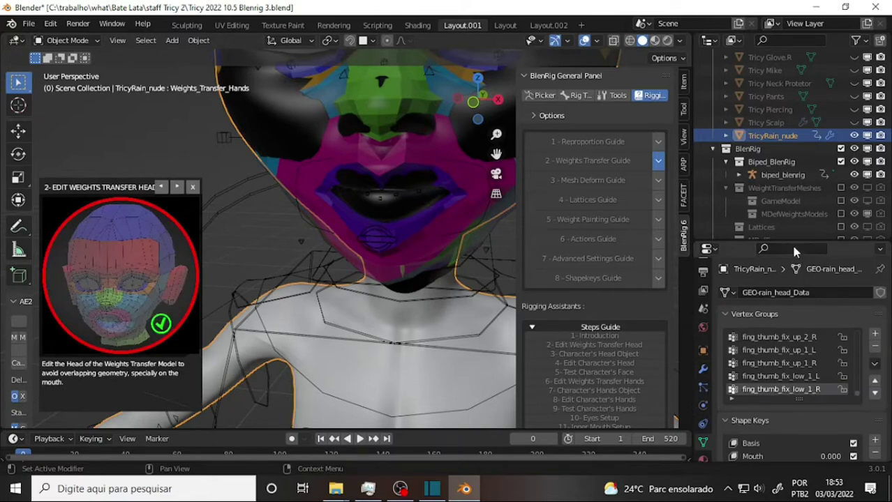
drag(791, 242, 809, 91)
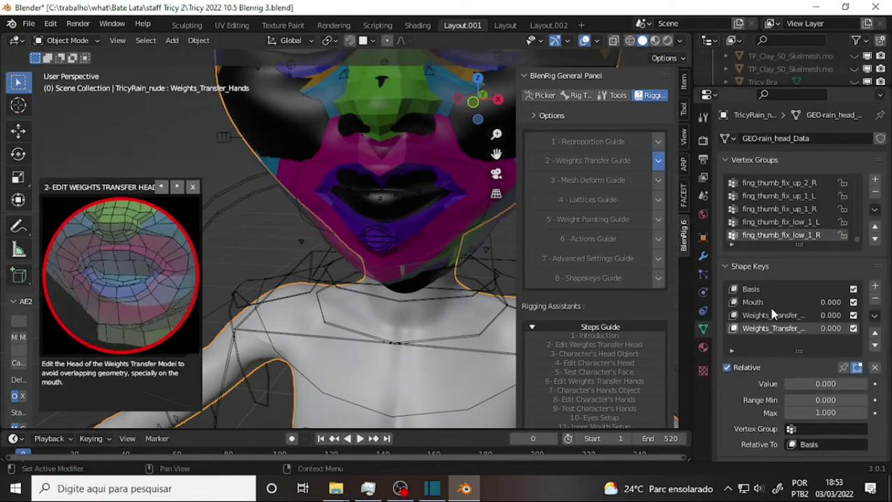
click(765, 303)
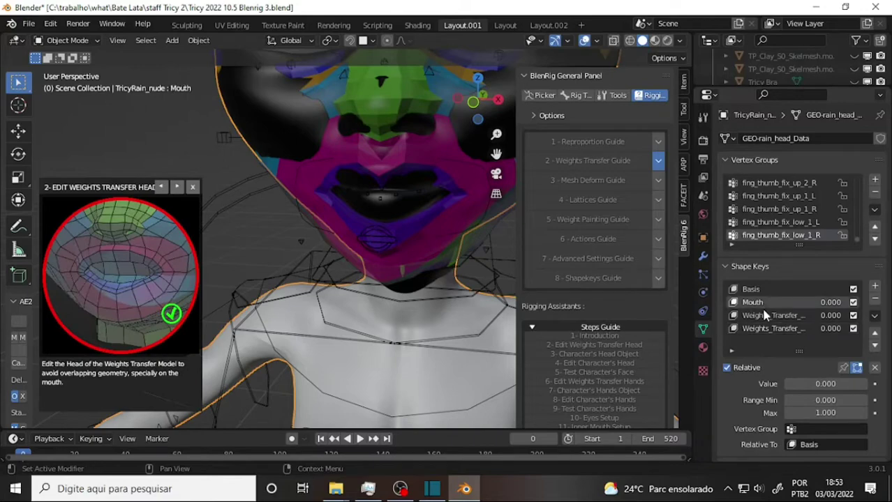
drag(824, 382, 867, 384)
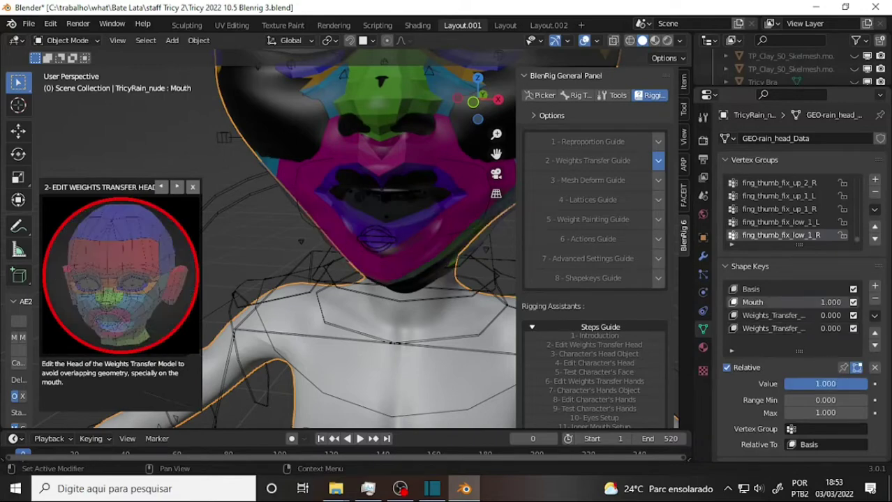
mouse_move(367, 166)
middle_down()
mouse_move(424, 162)
mouse_move(417, 150)
mouse_move(302, 132)
mouse_move(427, 117)
mouse_move(333, 113)
mouse_move(217, 130)
mouse_move(430, 120)
mouse_move(388, 141)
middle_up()
scroll(417, 150, down, 4)
scroll(417, 147, up, 4)
scroll(388, 145, down, 1)
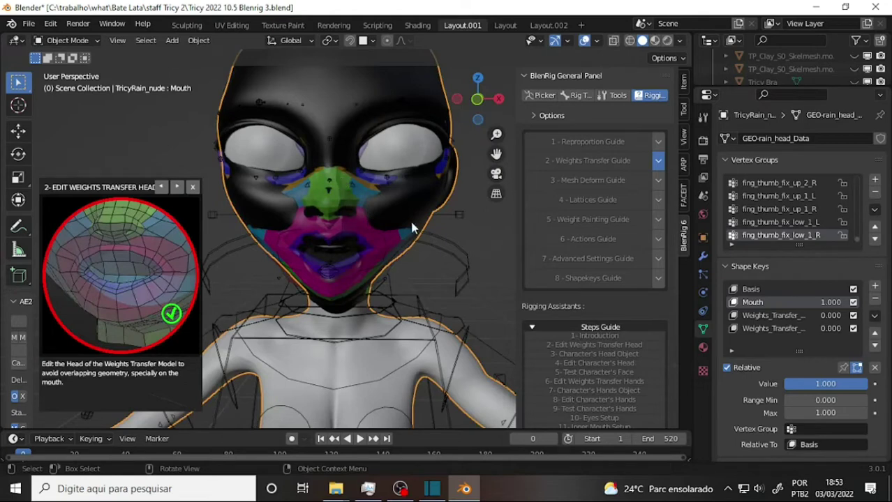
mouse_move(433, 195)
middle_down()
mouse_move(459, 167)
mouse_move(445, 176)
middle_up()
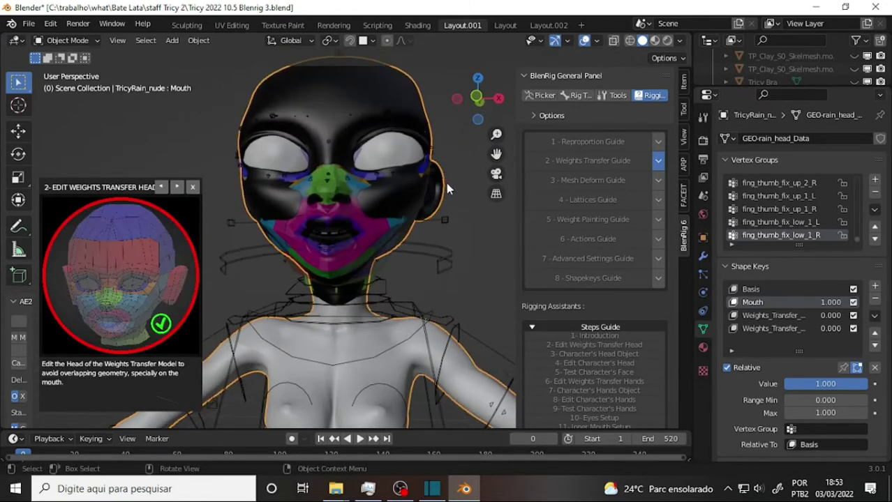
- Toggle TricyRain_nude, then the biped_blenrig armature, into Edit Mode and back to Object Mode
click(69, 41)
click(74, 69)
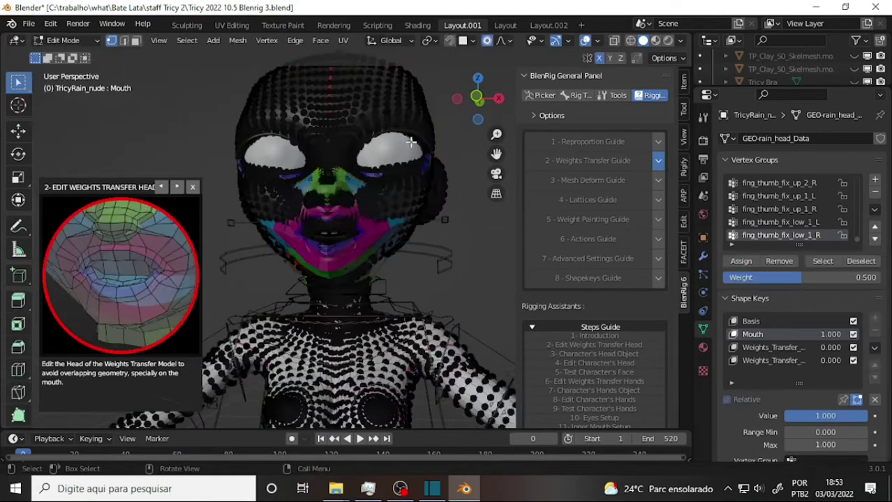
click(61, 41)
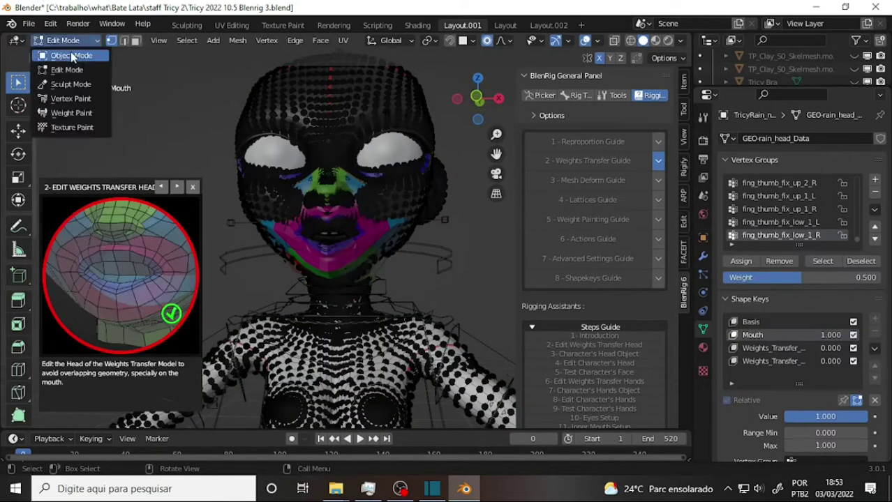
click(70, 53)
click(363, 109)
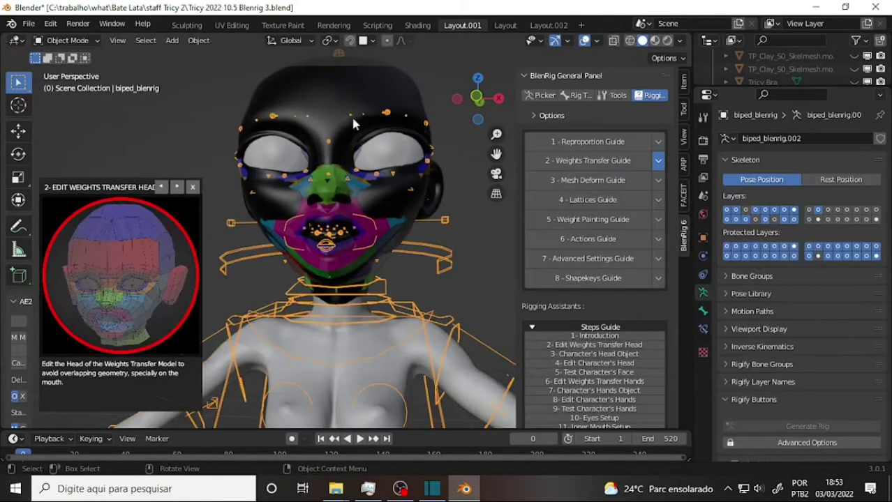
click(69, 43)
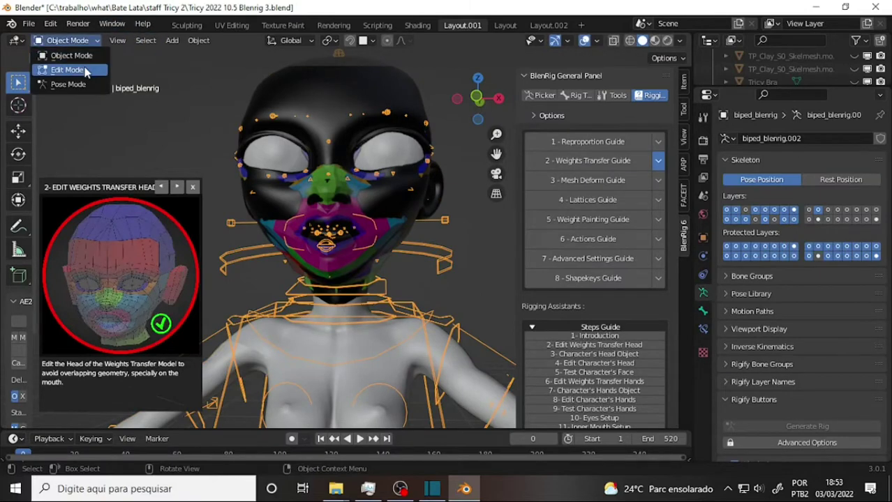
click(64, 40)
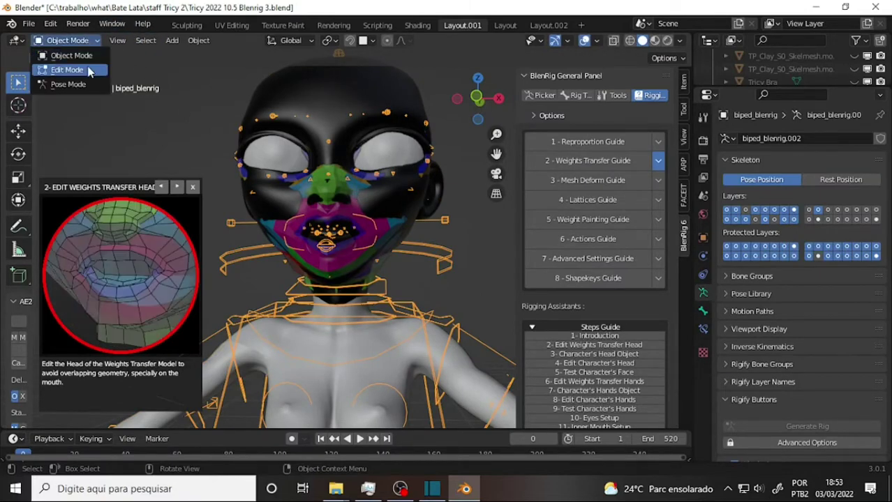
click(67, 70)
click(68, 42)
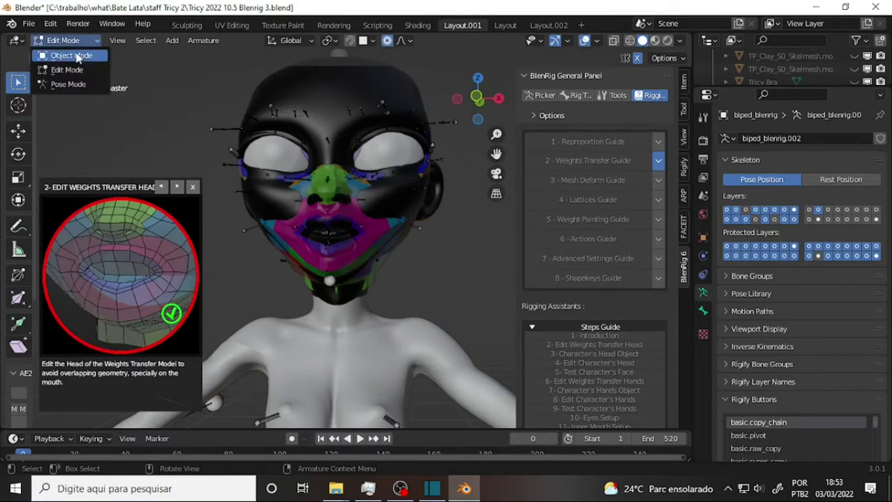
click(89, 58)
- Put Weights_Transfer_Head into Edit Mode with X-ray turned on
click(331, 190)
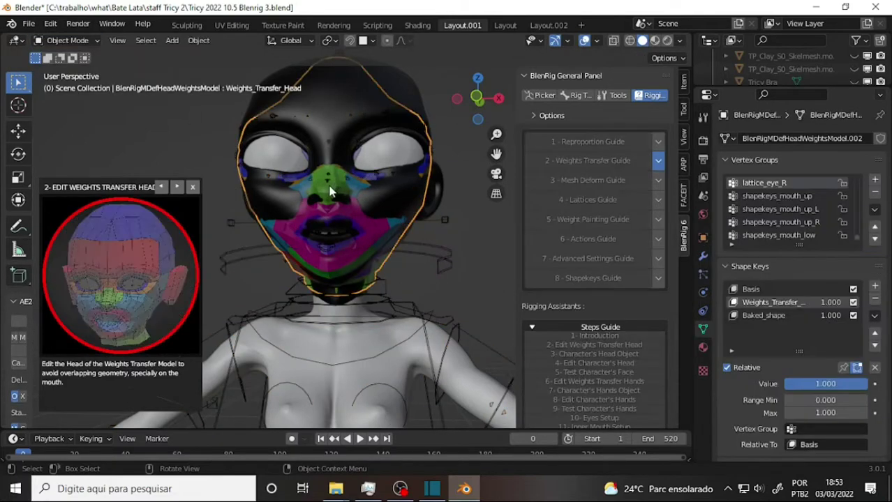
click(74, 42)
click(77, 67)
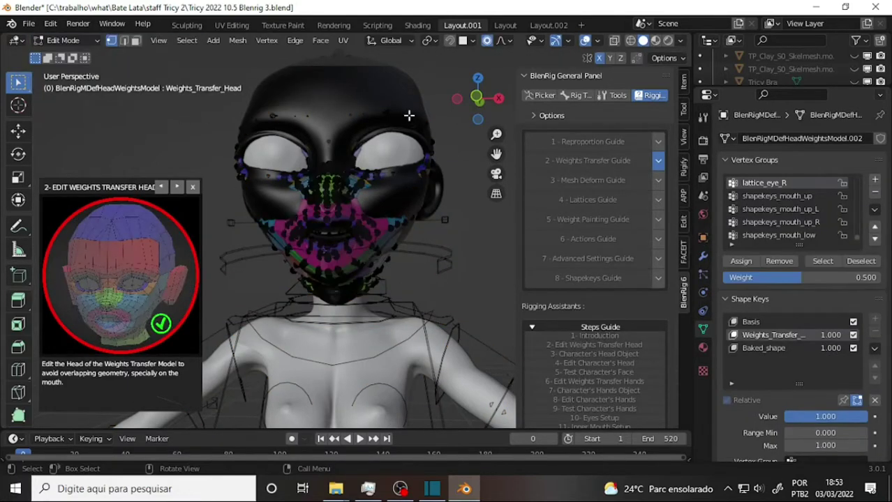
mouse_move(412, 131)
middle_down()
mouse_move(409, 146)
mouse_move(478, 125)
mouse_move(491, 136)
mouse_move(424, 140)
mouse_move(446, 122)
middle_up()
click(613, 41)
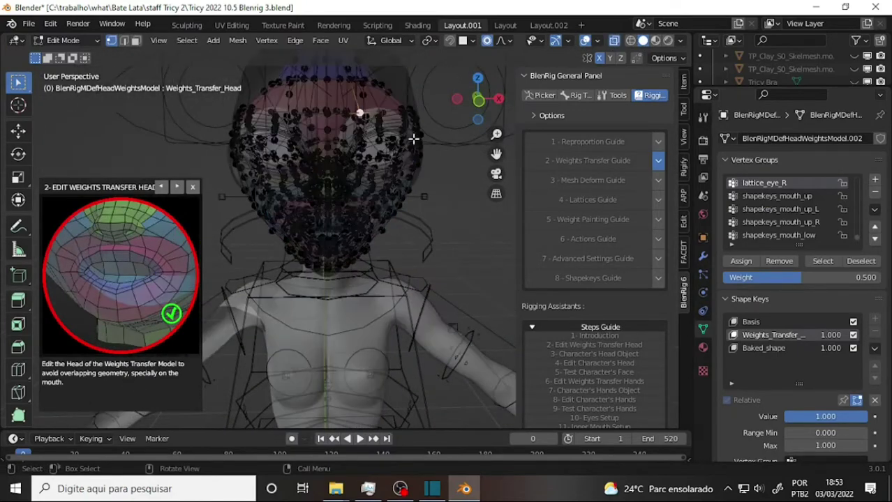
mouse_move(416, 152)
middle_down()
mouse_move(130, 175)
mouse_move(305, 171)
mouse_move(293, 165)
middle_up()
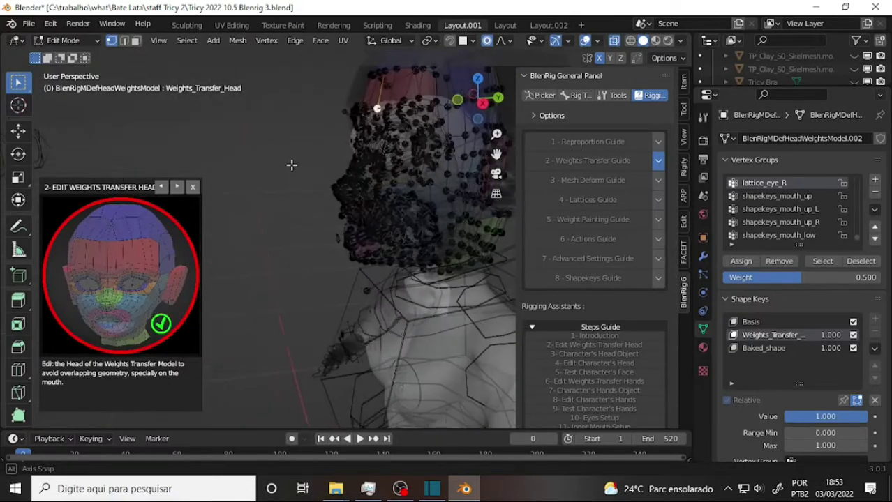
middle_drag(495, 155, 434, 161)
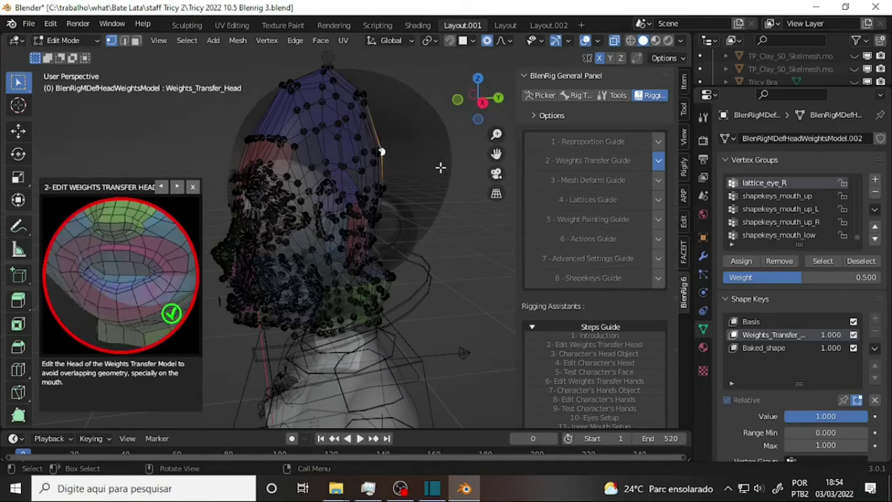
- Pull the first back-of-head and crown vertices outward with proportional G moves
key(g)
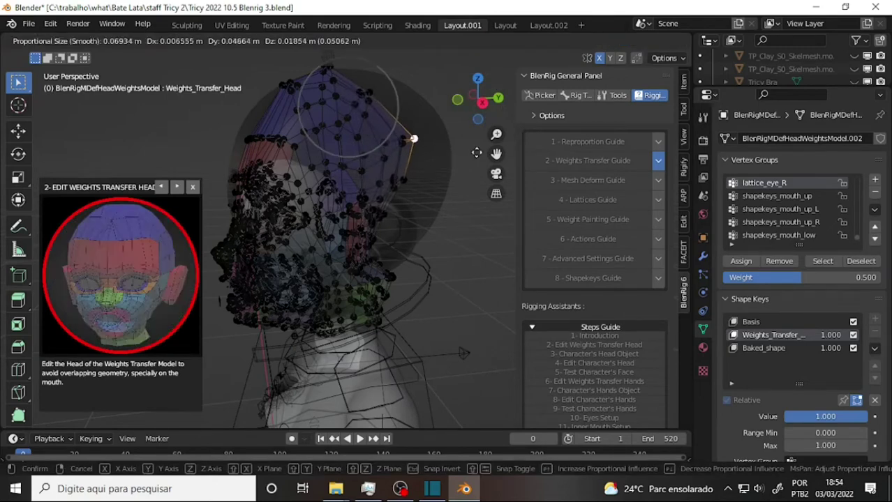
click(477, 153)
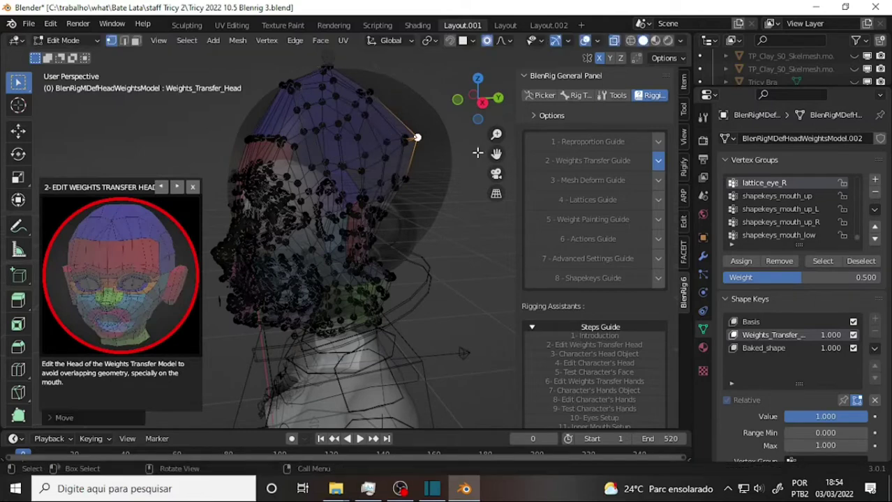
click(405, 183)
key(g)
click(462, 184)
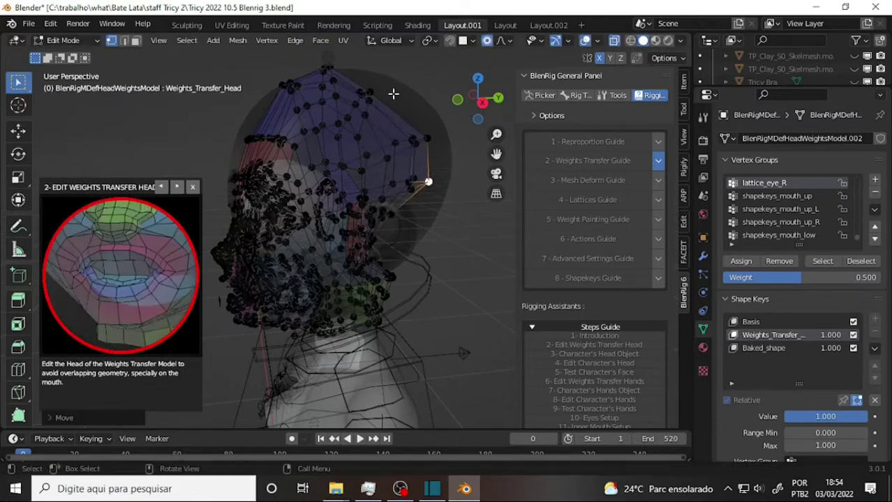
click(374, 93)
key(g)
click(419, 134)
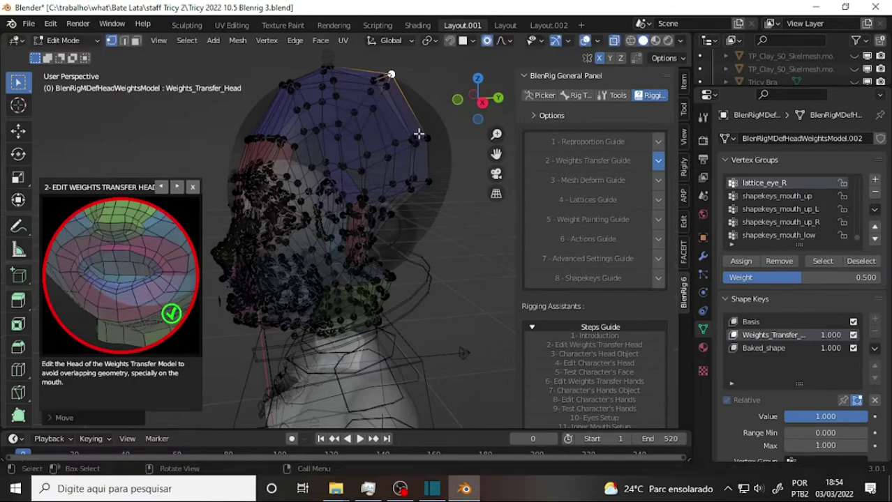
- Push three lower back-of-head vertices outward to match Tricy's skull
click(396, 212)
key(g)
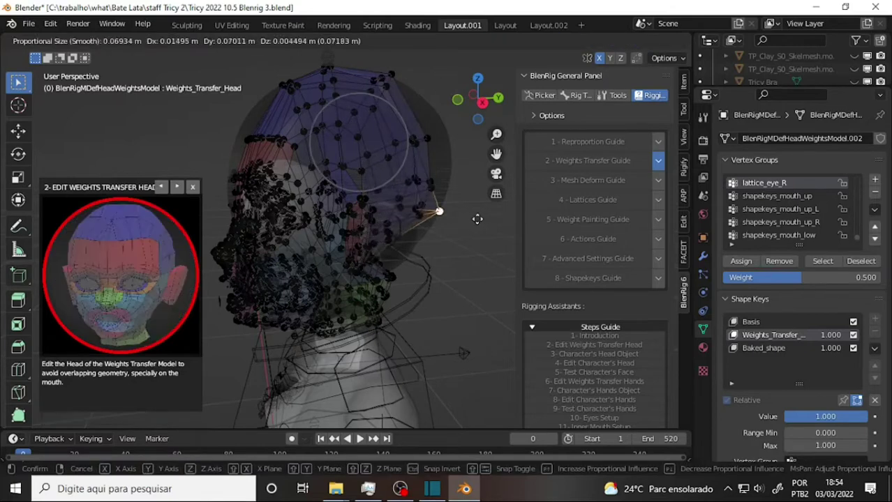
click(464, 219)
click(386, 260)
key(g)
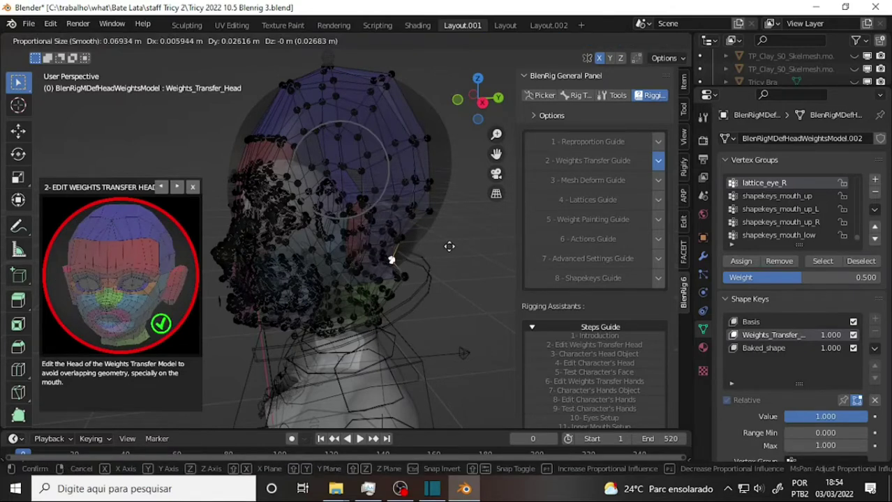
click(457, 245)
click(406, 240)
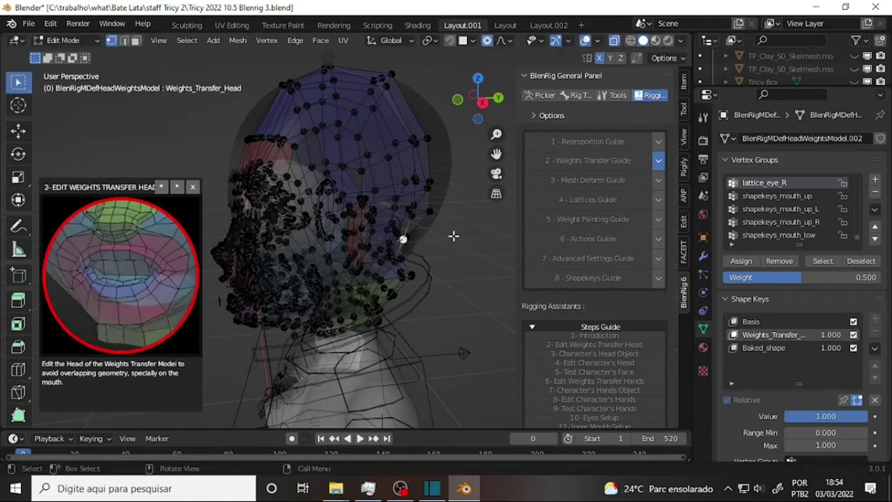
key(g)
click(481, 236)
- Push an upper back vertex outward and raise it, then move a forehead vertex outward
click(432, 185)
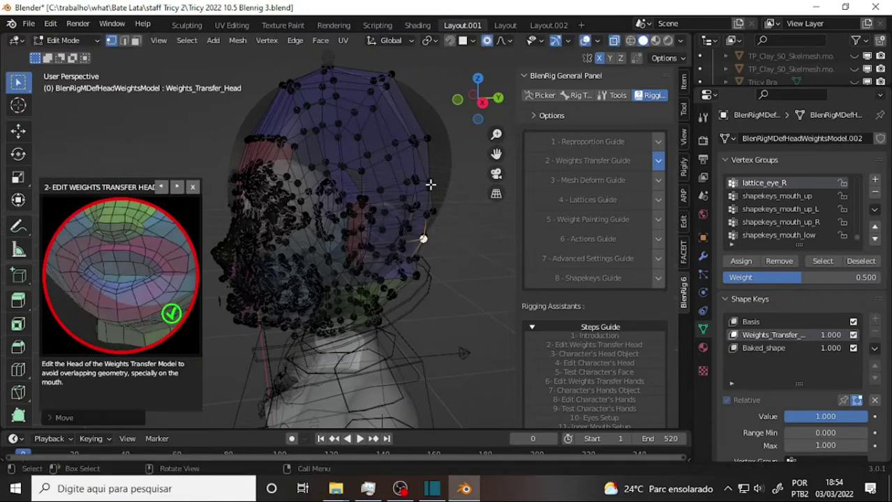
key(g)
click(452, 132)
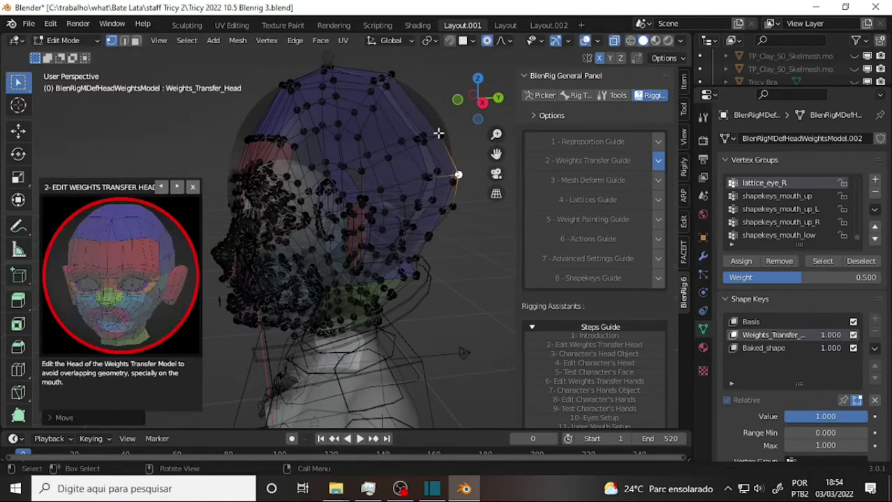
key(g)
click(439, 106)
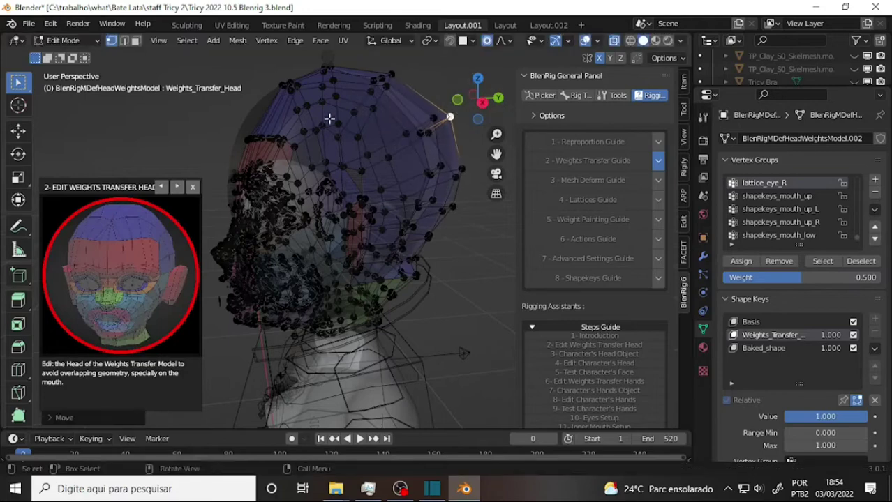
click(244, 136)
key(g)
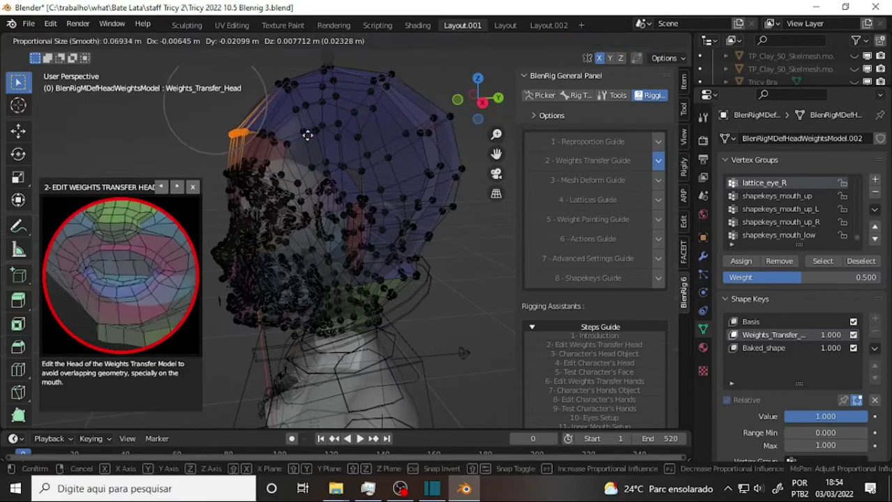
click(307, 135)
middle_drag(309, 127, 255, 113)
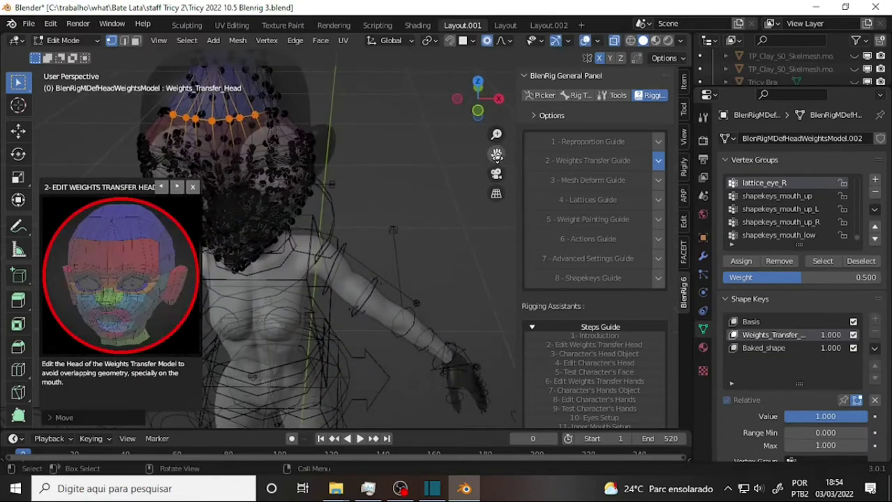
- From the front, push the top-right crown vertices outward and up
mouse_move(513, 161)
middle_down()
mouse_move(384, 121)
mouse_move(384, 95)
middle_up()
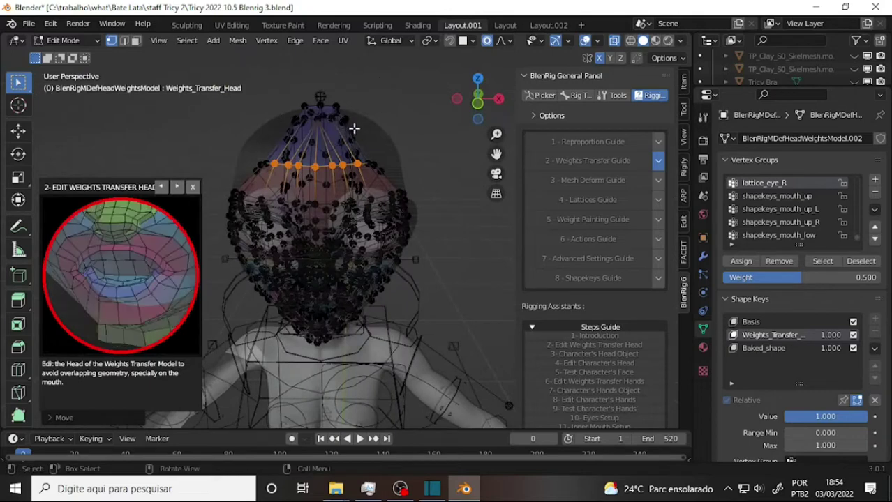
click(355, 130)
key(g)
click(399, 131)
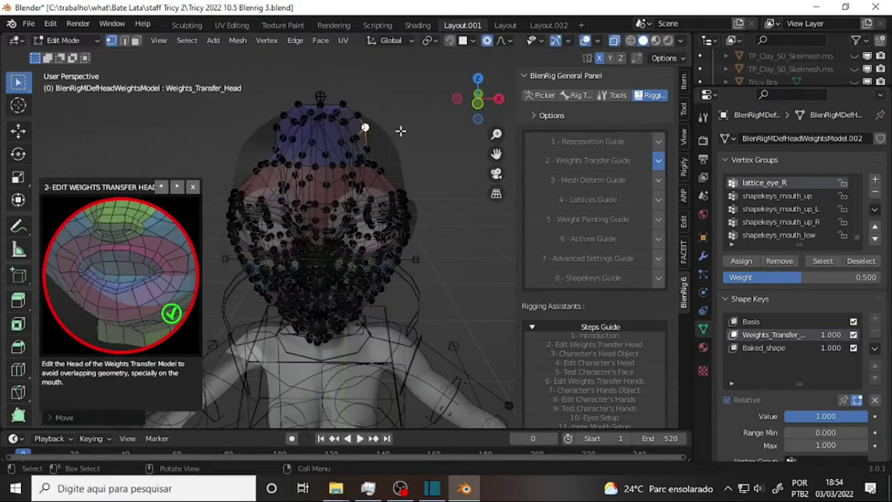
click(364, 129)
key(g)
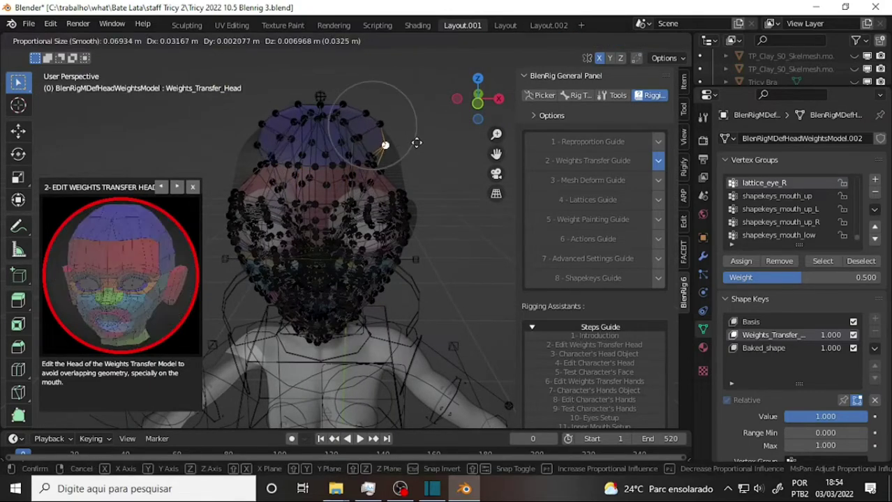
click(374, 161)
click(373, 183)
key(g)
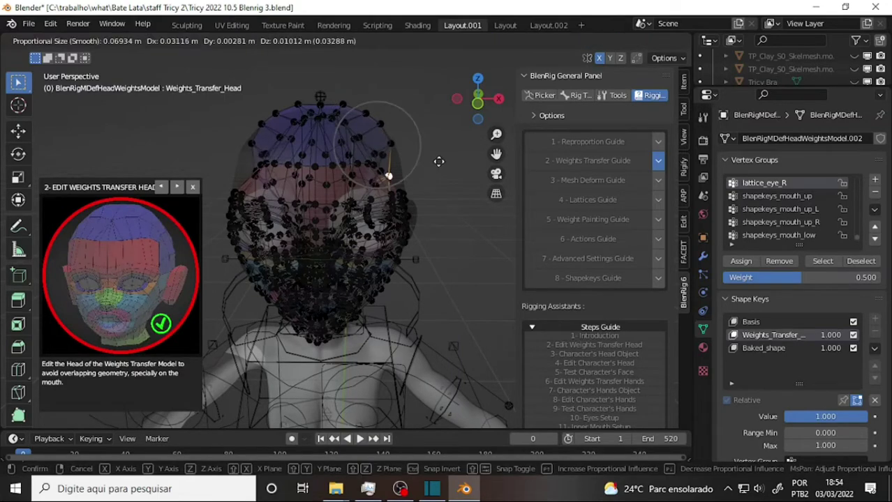
click(456, 159)
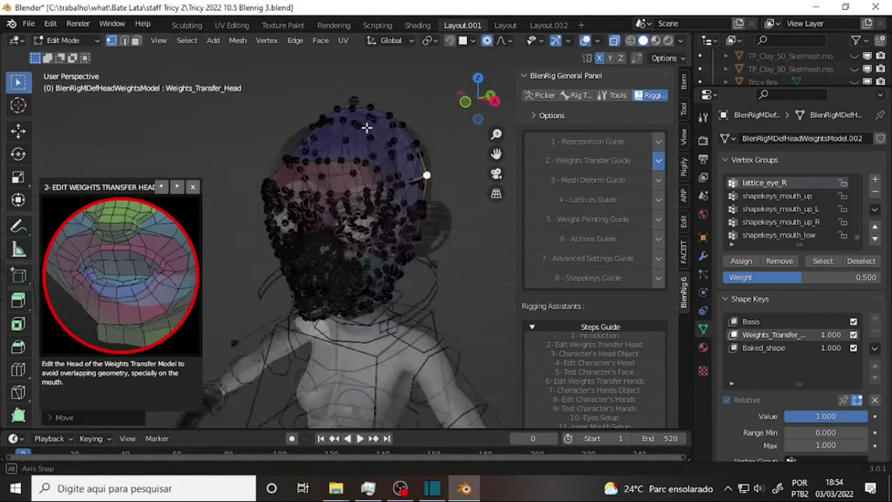
- From the side, raise the top-of-head crown vertex
mouse_move(431, 140)
middle_down()
mouse_move(319, 65)
mouse_move(387, 139)
middle_up()
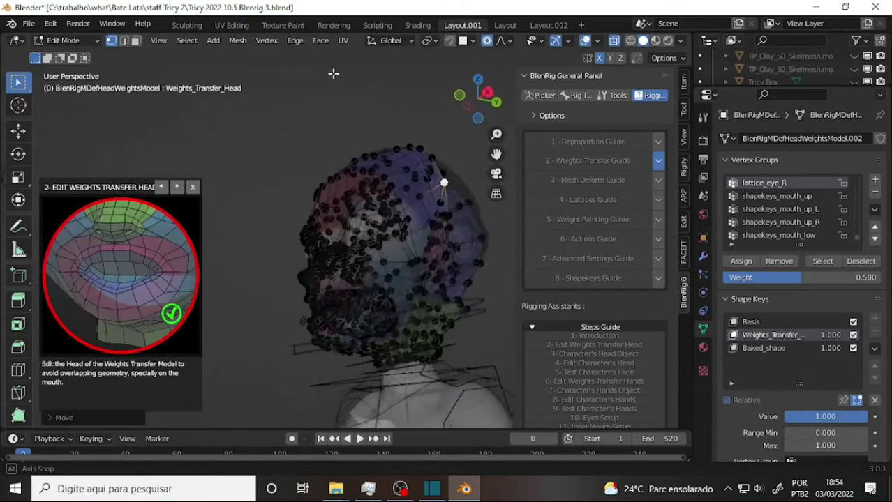
click(390, 154)
key(g)
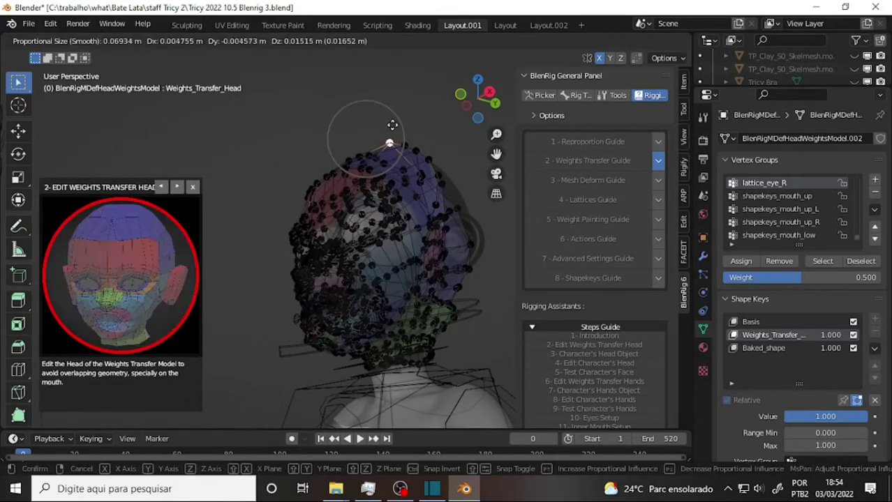
click(393, 131)
mouse_move(340, 125)
middle_down()
mouse_move(474, 183)
mouse_move(534, 199)
mouse_move(591, 199)
mouse_move(371, 185)
mouse_move(420, 181)
middle_up()
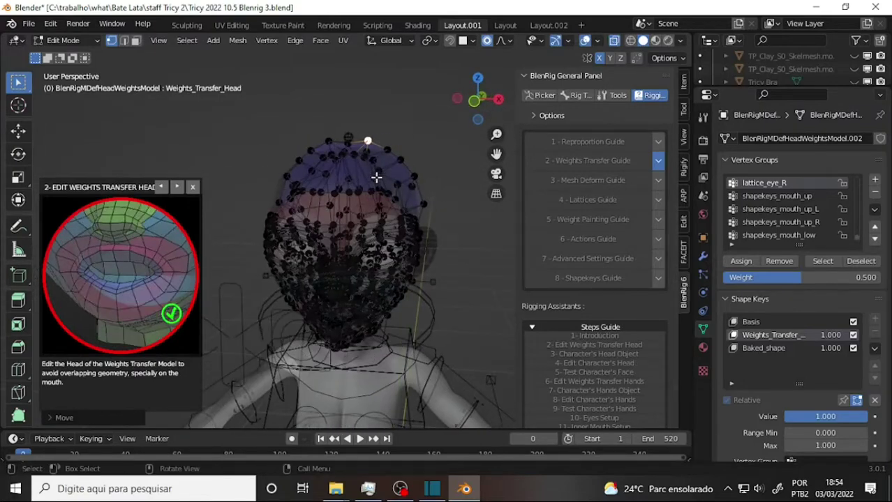
key(g)
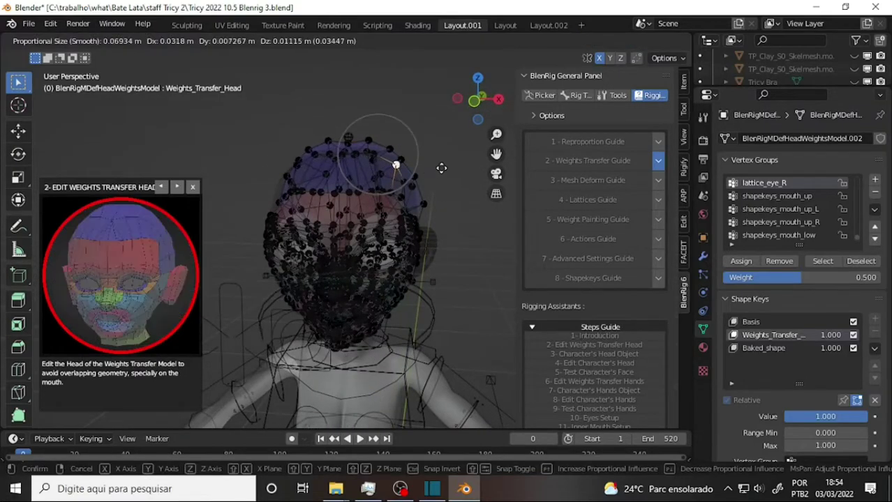
click(418, 146)
- From a low front view, raise the left crown vertices and nudge a right crown vertex
mouse_move(403, 124)
middle_down()
mouse_move(241, 114)
mouse_move(408, 165)
mouse_move(395, 335)
mouse_move(452, 154)
mouse_move(221, 140)
mouse_move(143, 152)
mouse_move(364, 153)
mouse_move(453, 175)
mouse_move(408, 155)
middle_up()
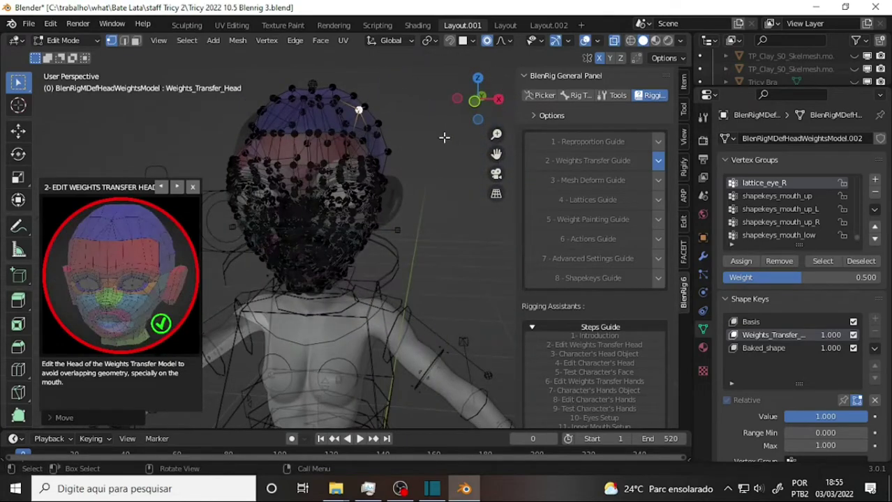
mouse_move(294, 143)
middle_down()
mouse_move(348, 126)
mouse_move(348, 89)
mouse_move(340, 129)
middle_up()
key(g)
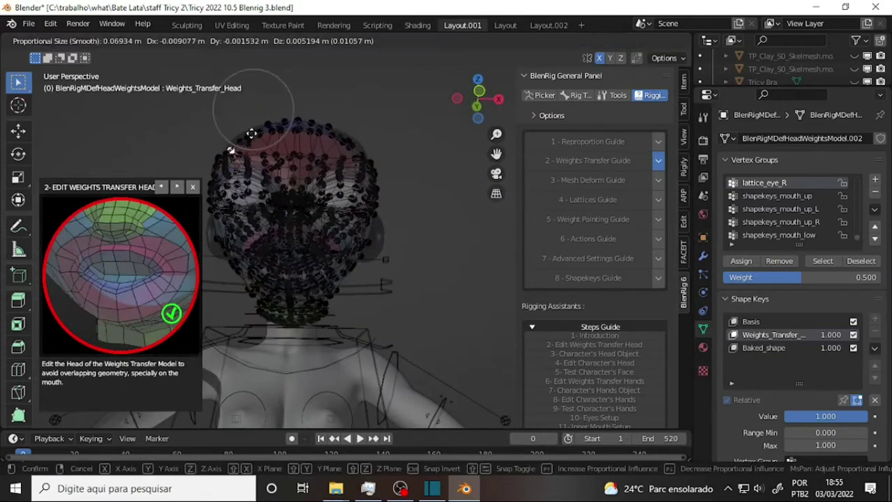
click(247, 136)
click(247, 137)
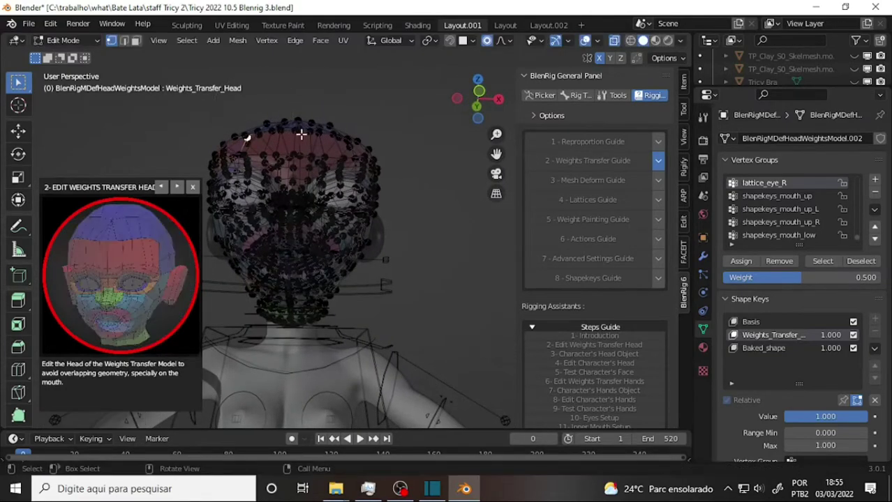
key(g)
click(305, 108)
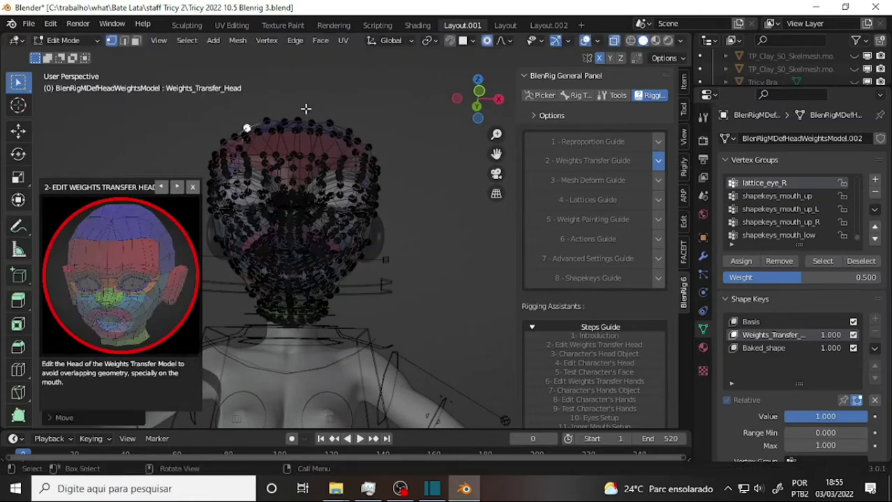
click(356, 137)
key(g)
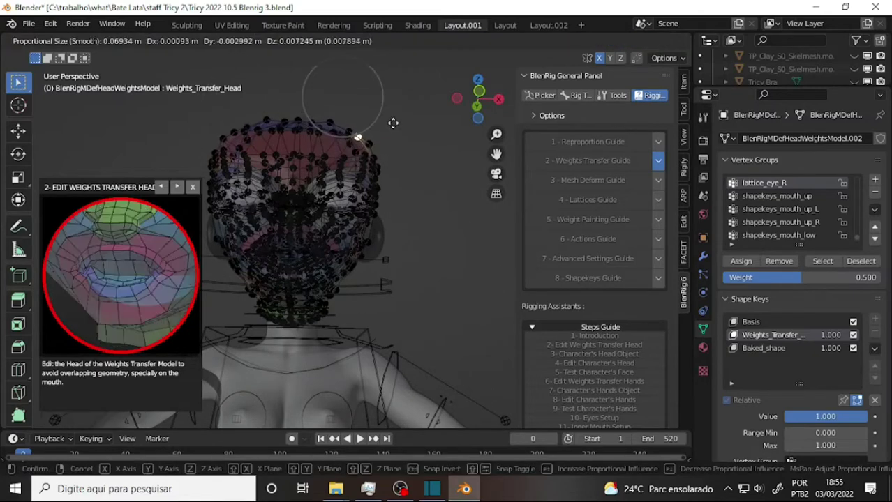
click(356, 137)
- From a top-down view, move the head's outer edge vertices into place
middle_drag(407, 127, 142, 208)
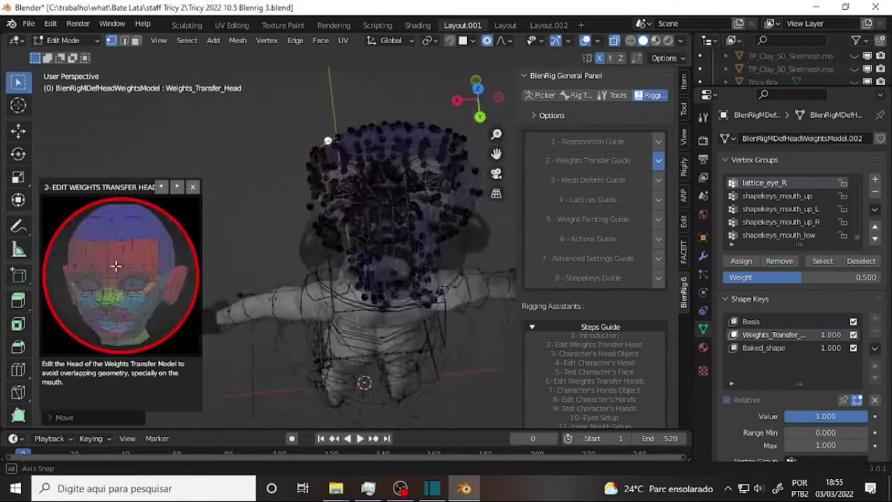
middle_drag(142, 208, 303, 326)
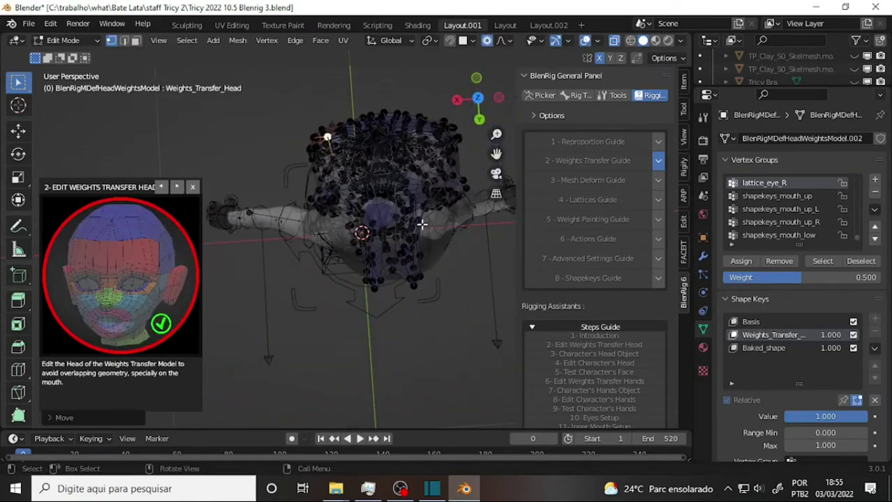
click(448, 232)
key(g)
click(446, 233)
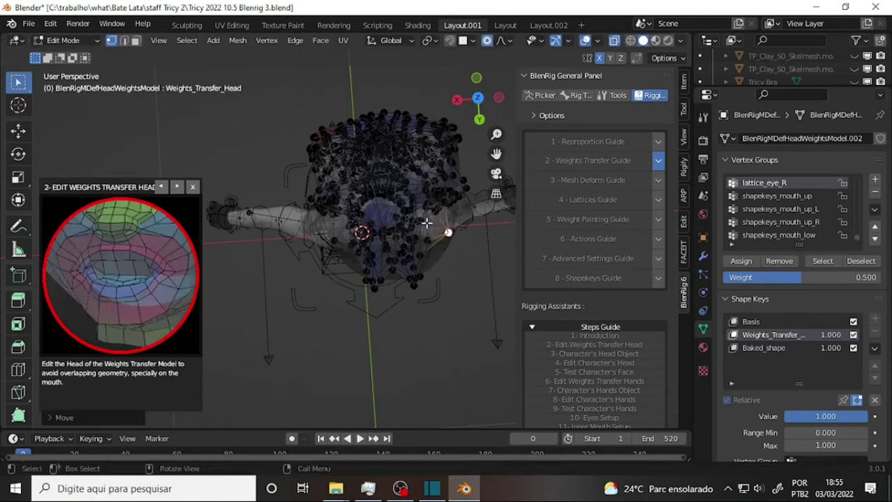
key(g)
click(493, 240)
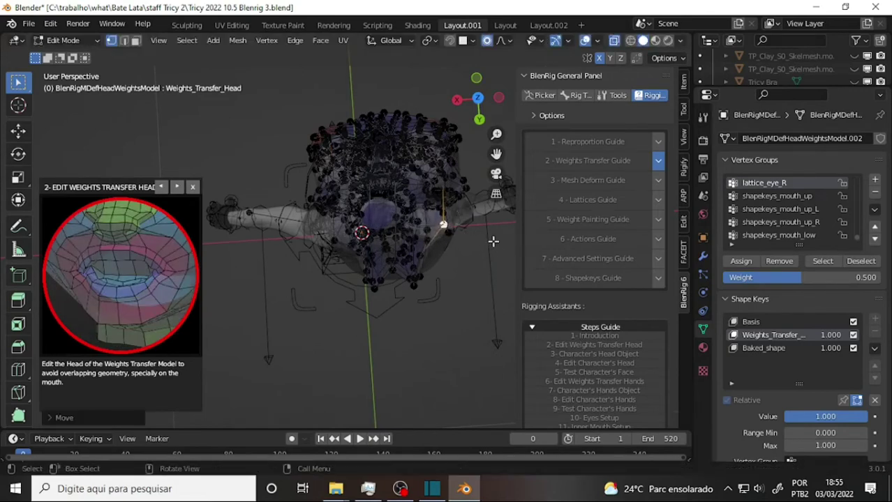
key(g)
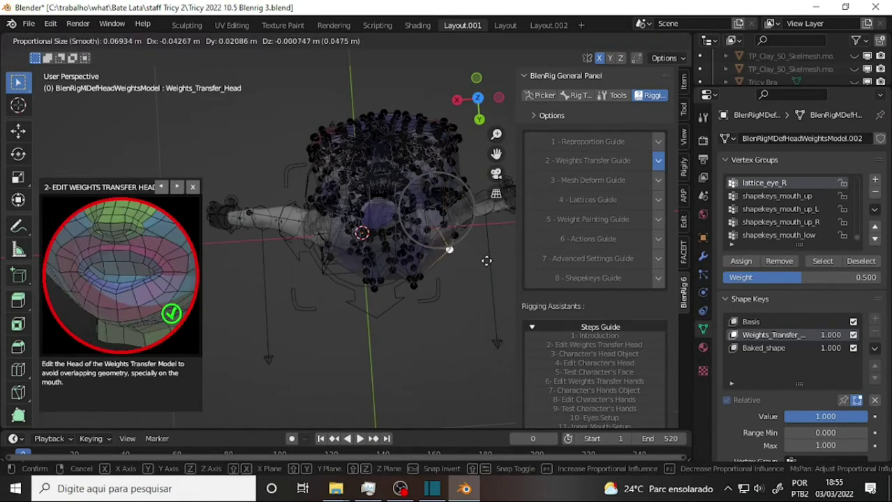
click(396, 274)
key(g)
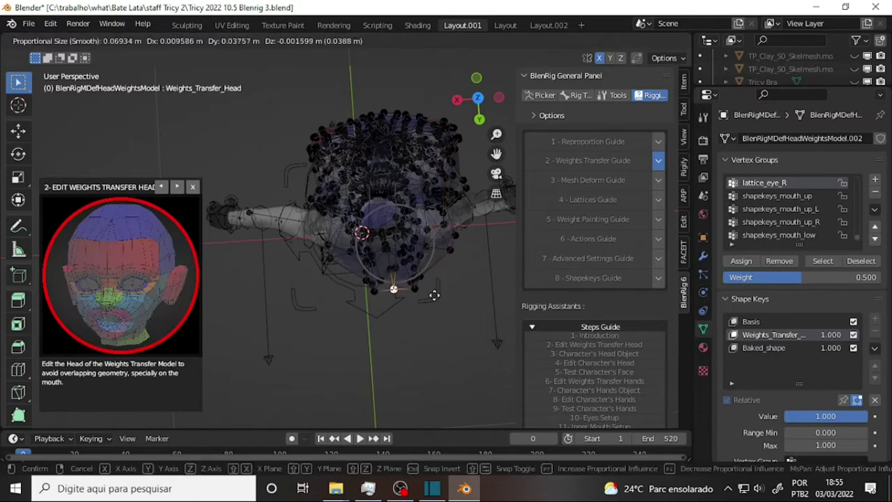
click(432, 293)
key(g)
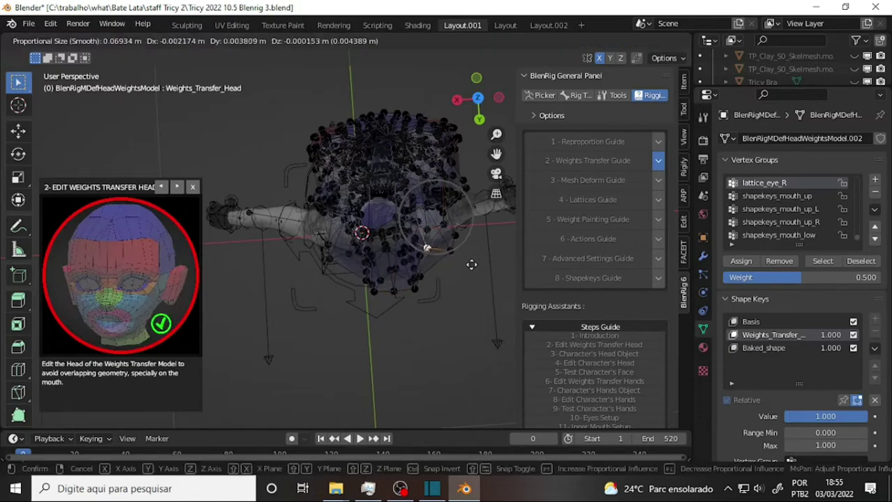
click(479, 263)
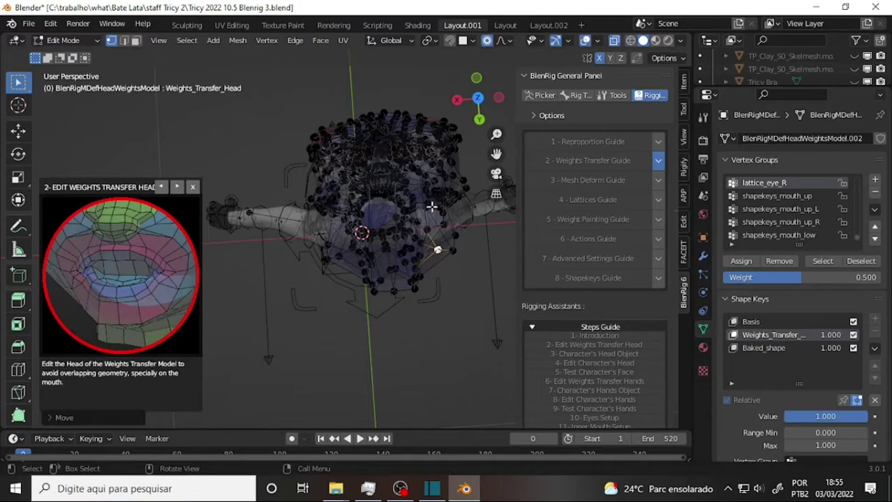
- From behind, raise and push out the back-of-crown vertices
mouse_move(439, 191)
middle_down()
mouse_move(457, 354)
mouse_move(461, 322)
middle_up()
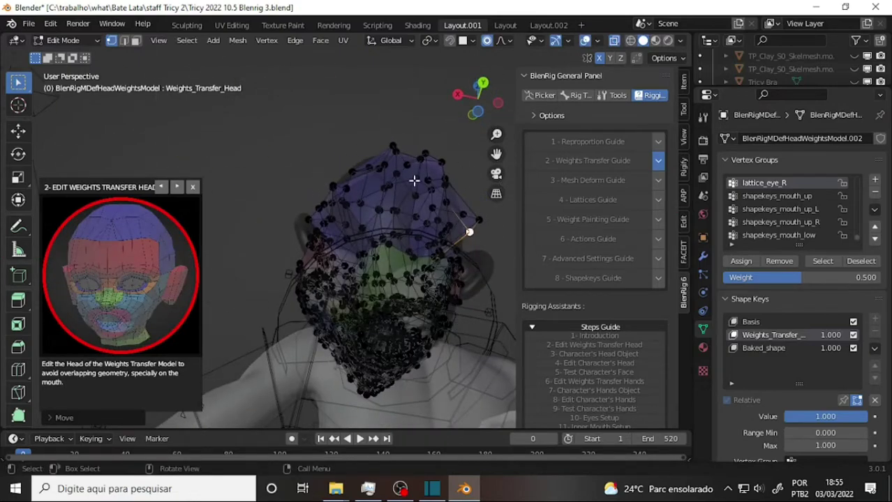
click(409, 164)
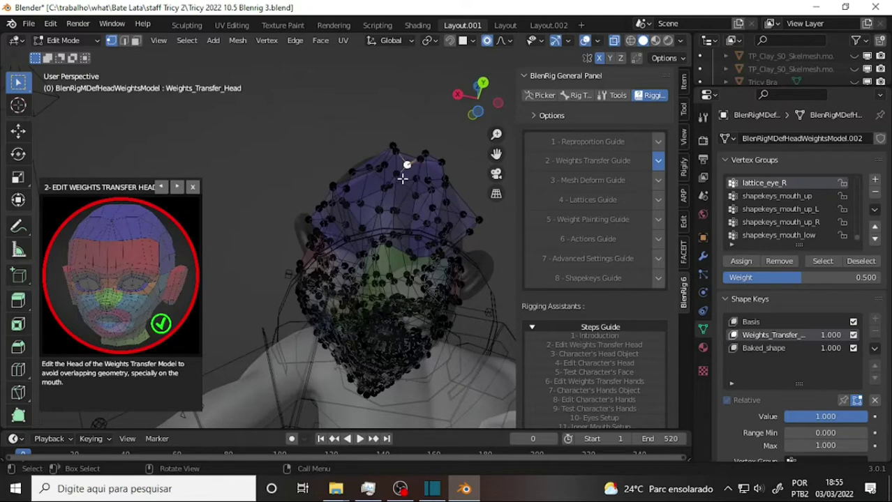
key(g)
key(g)
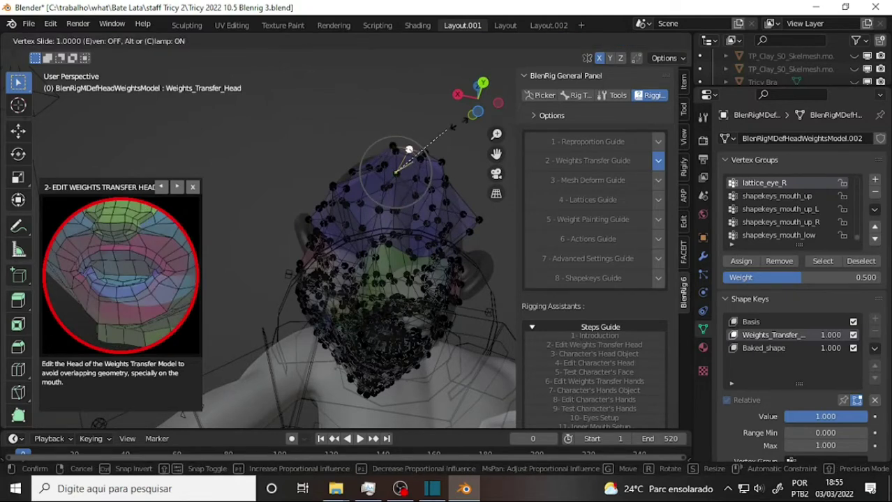
click(421, 136)
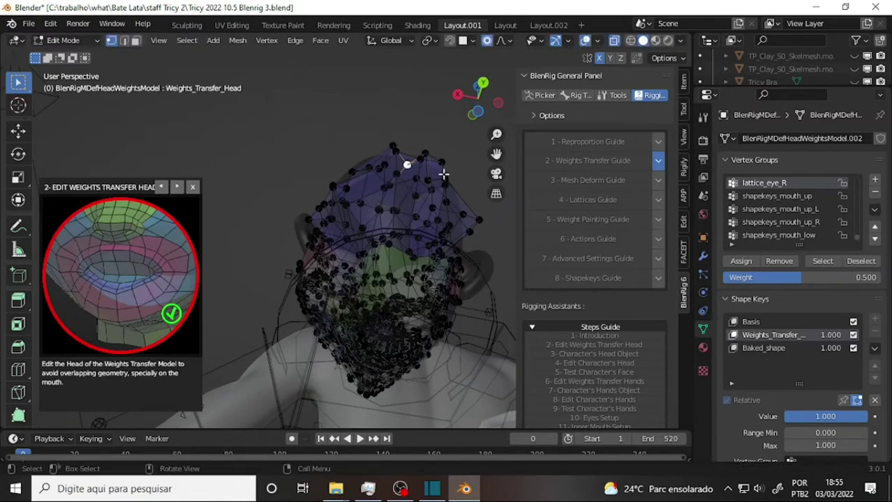
key(g)
click(452, 134)
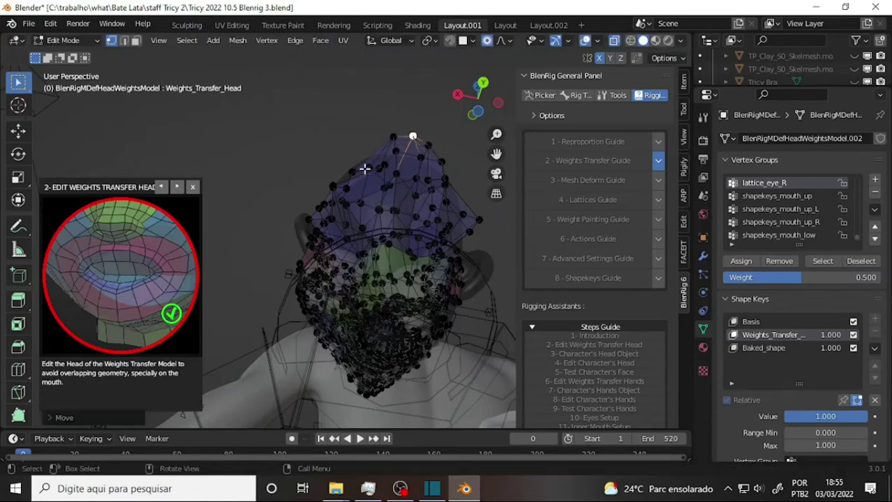
click(362, 170)
key(g)
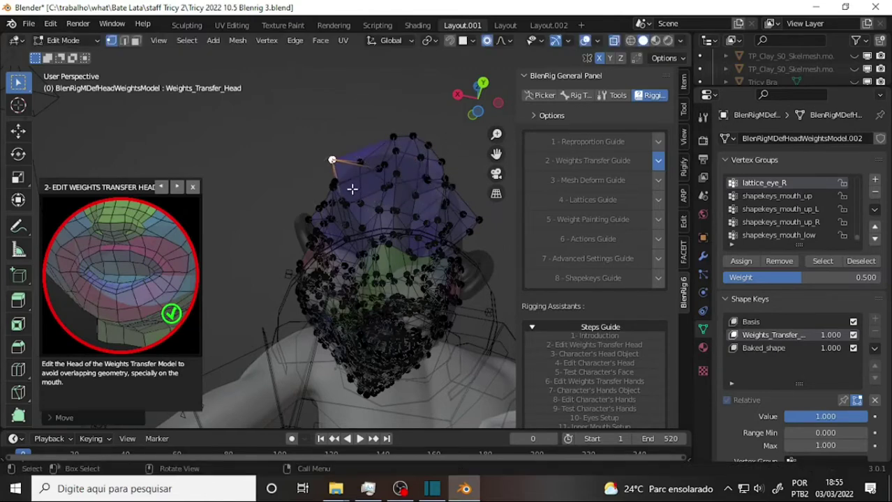
click(396, 187)
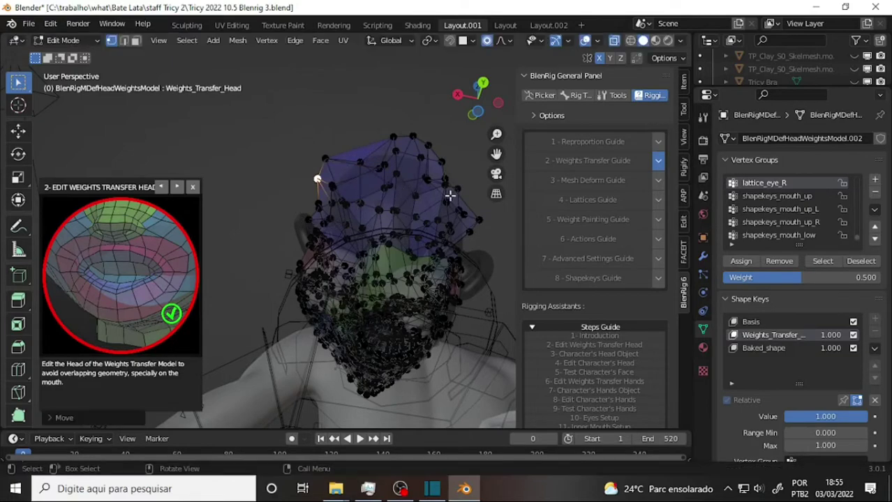
middle_drag(452, 194, 572, 285)
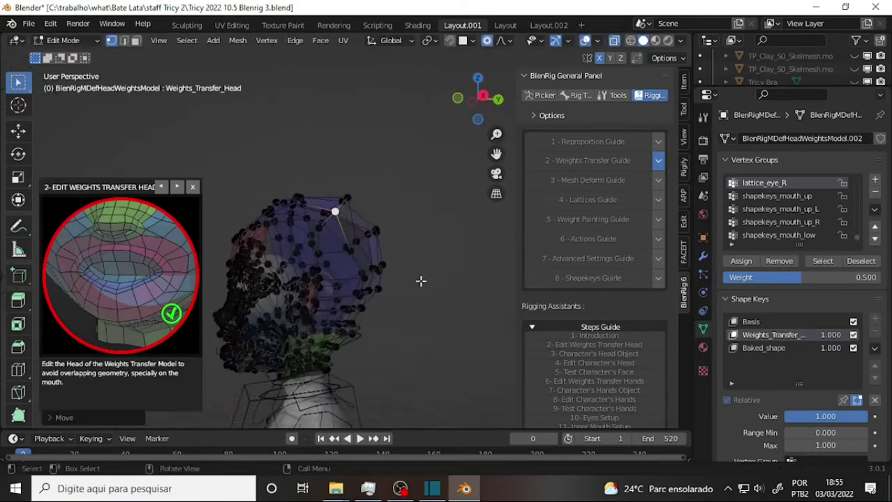
mouse_move(420, 281)
middle_down()
mouse_move(501, 267)
mouse_move(494, 202)
middle_up()
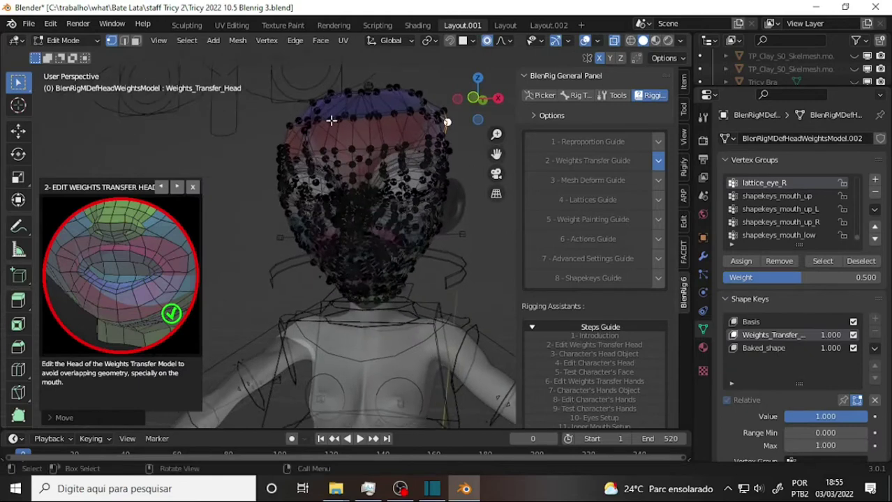
click(71, 40)
- Smooth the edge and top of the head mesh with the Smooth sculpt brush
click(63, 81)
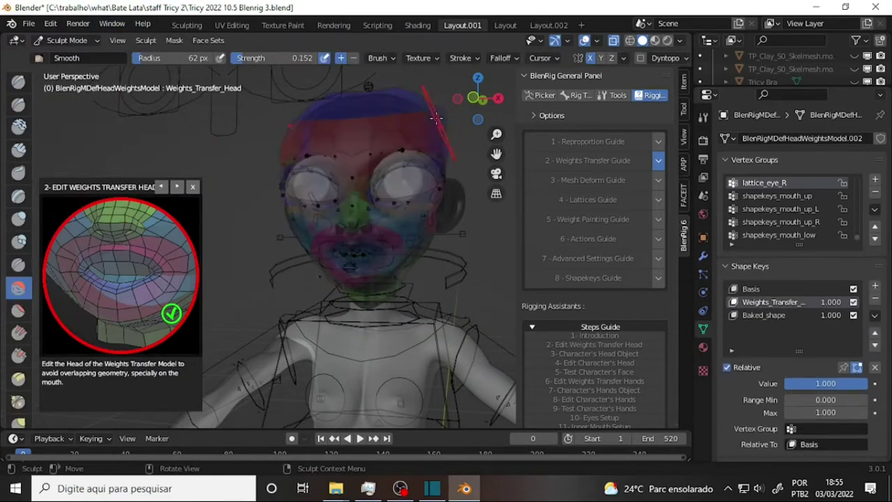
drag(436, 119, 419, 100)
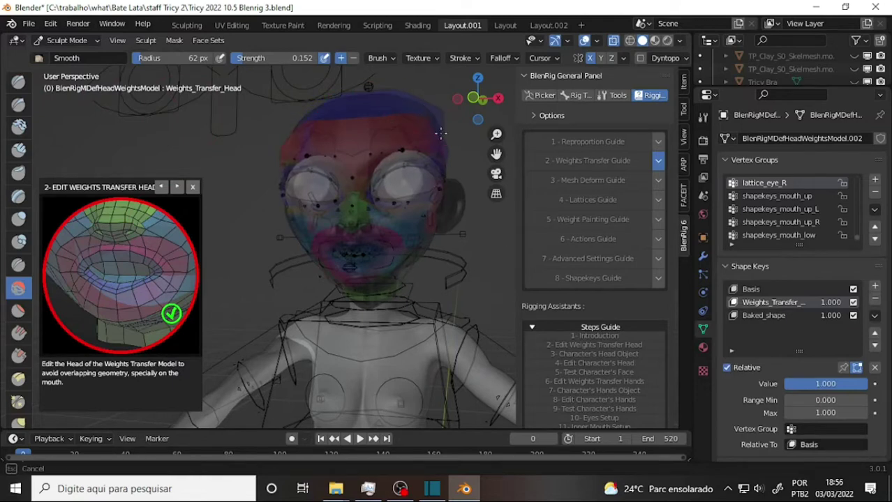
middle_drag(430, 163, 353, 133)
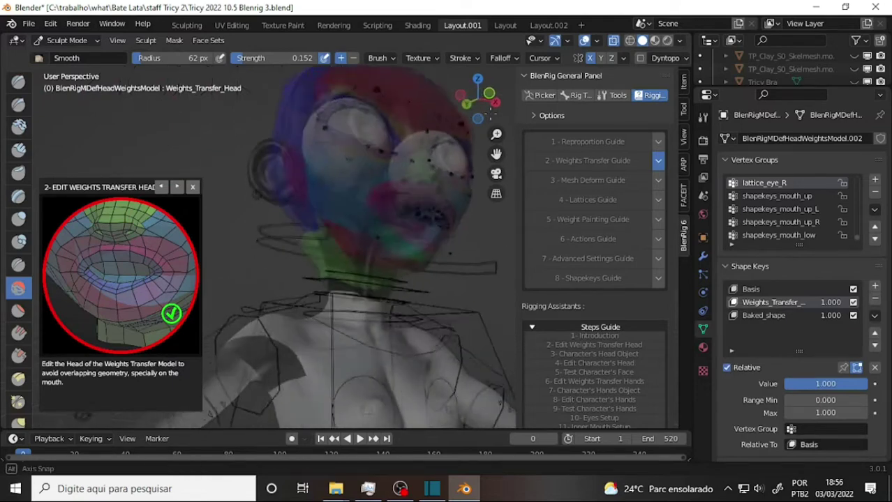
drag(353, 132, 266, 141)
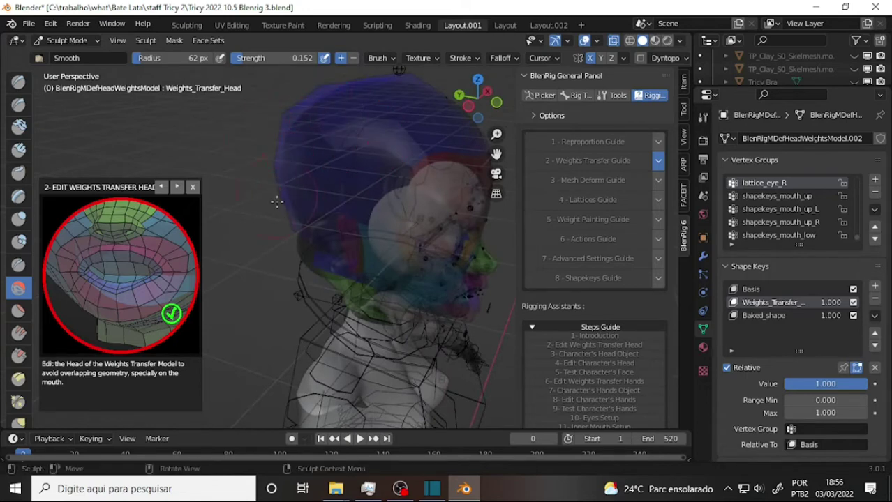
mouse_move(285, 140)
mouse_down()
mouse_move(305, 118)
mouse_move(319, 140)
mouse_up()
middle_drag(318, 139, 467, 129)
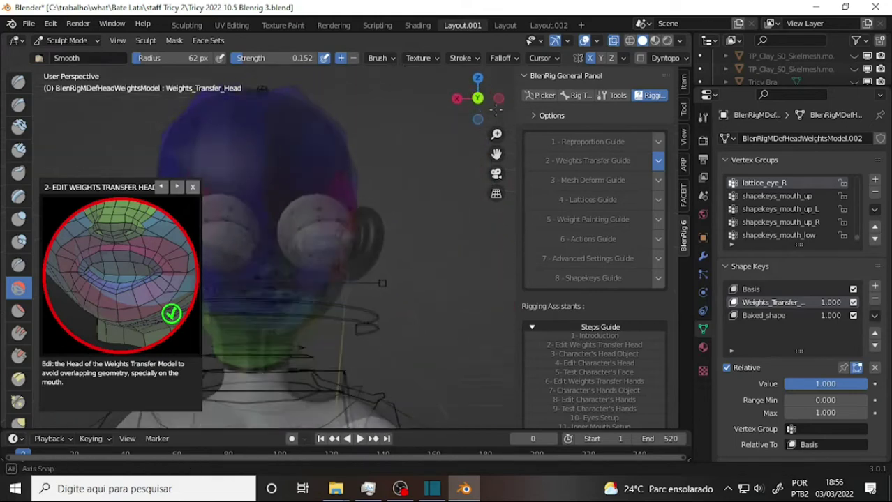
- Smooth the face area of the head mesh, checking it from below and the sides
drag(337, 135, 351, 183)
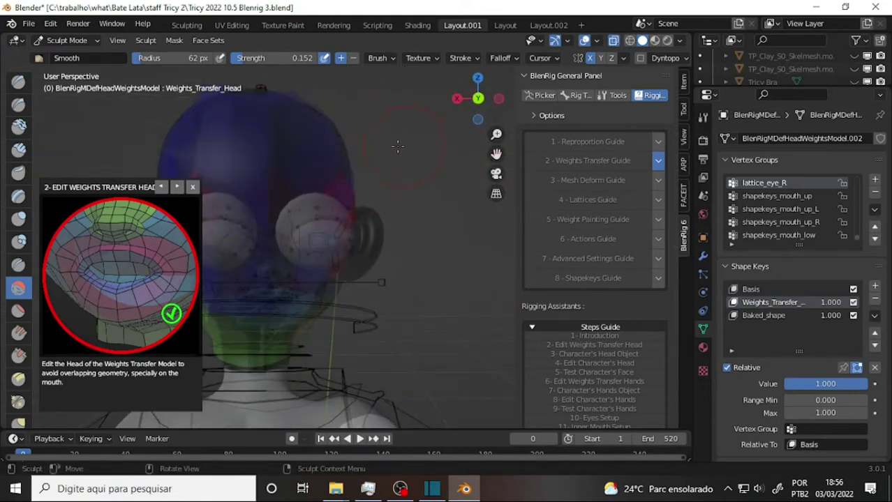
mouse_move(397, 145)
middle_down()
mouse_move(281, 189)
mouse_move(377, 193)
mouse_move(394, 207)
middle_up()
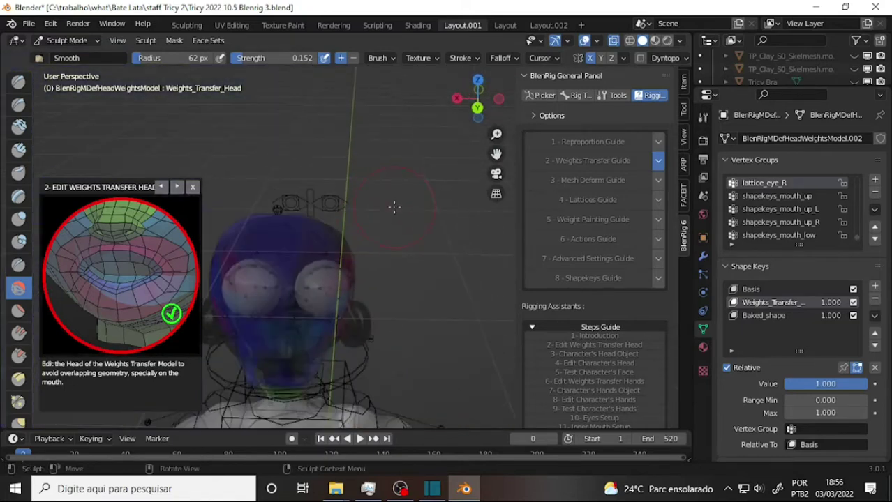
middle_drag(488, 160, 389, 174)
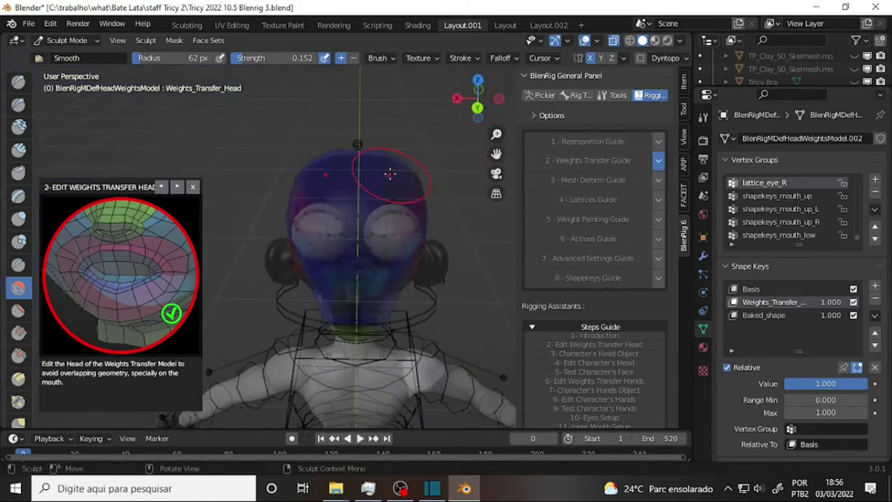
mouse_move(457, 167)
middle_down()
mouse_move(348, 167)
mouse_move(280, 187)
mouse_move(289, 200)
middle_up()
middle_drag(281, 254, 291, 263)
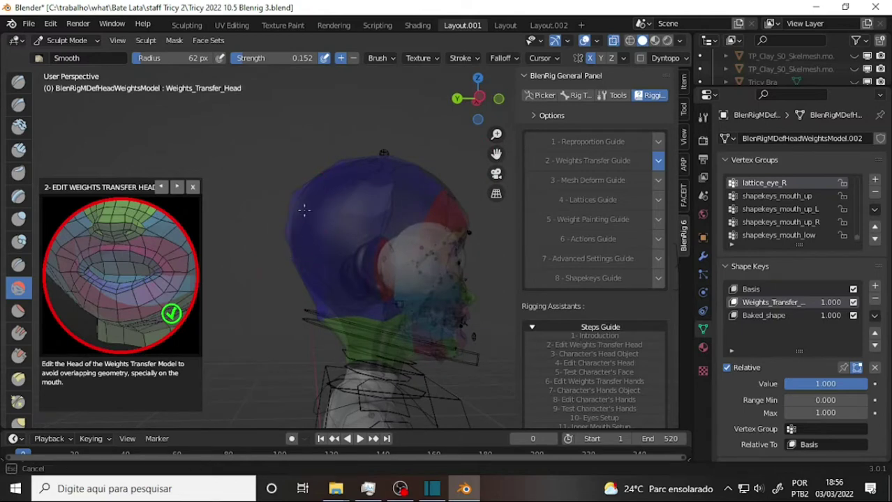
middle_drag(308, 171, 212, 191)
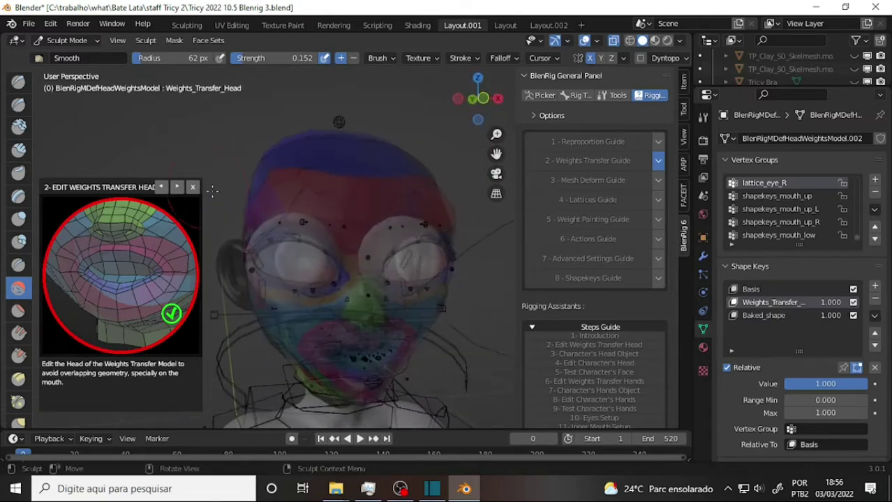
drag(451, 204, 445, 219)
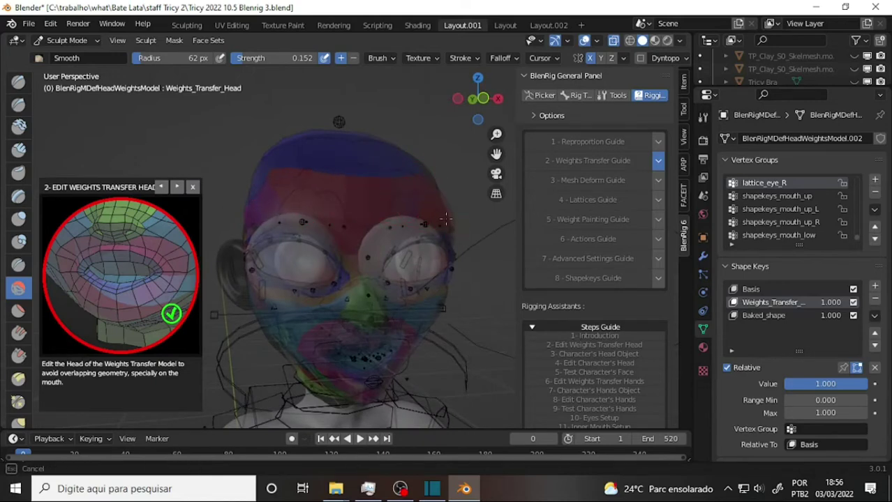
scroll(419, 145, up, 2)
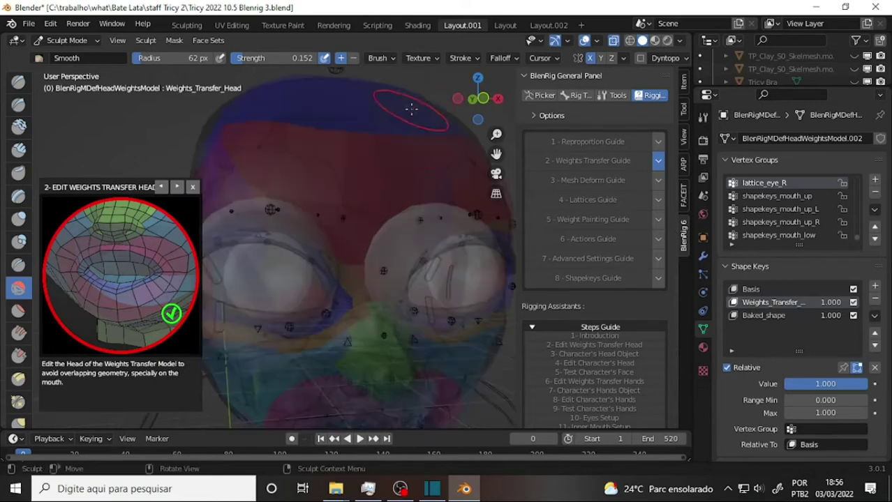
scroll(414, 136, down, 4)
drag(497, 154, 615, 119)
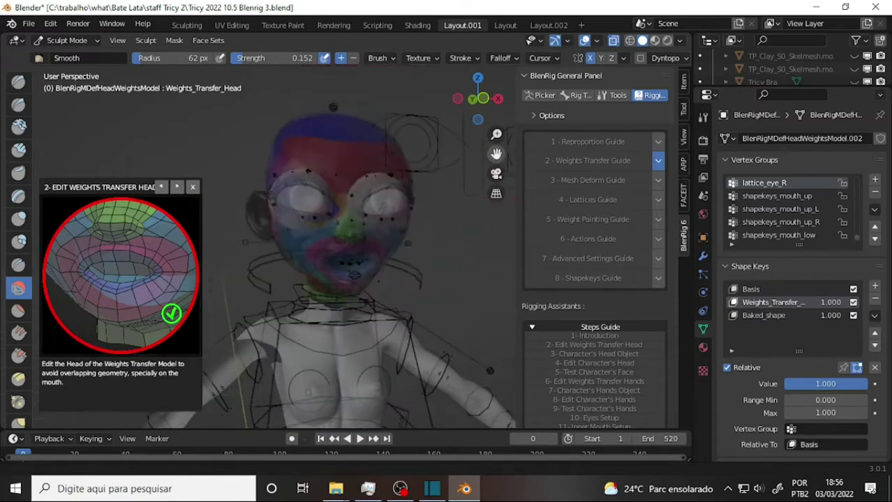
- Turn off X-ray so the meshes show solid, then smooth the neck of the head mesh
click(613, 40)
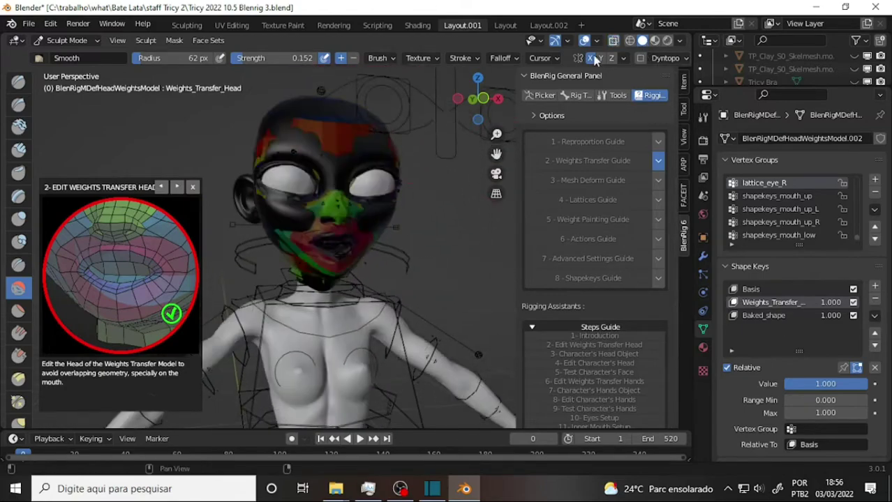
mouse_move(400, 191)
middle_down()
mouse_move(385, 115)
mouse_move(518, 162)
mouse_move(343, 234)
mouse_move(331, 222)
middle_up()
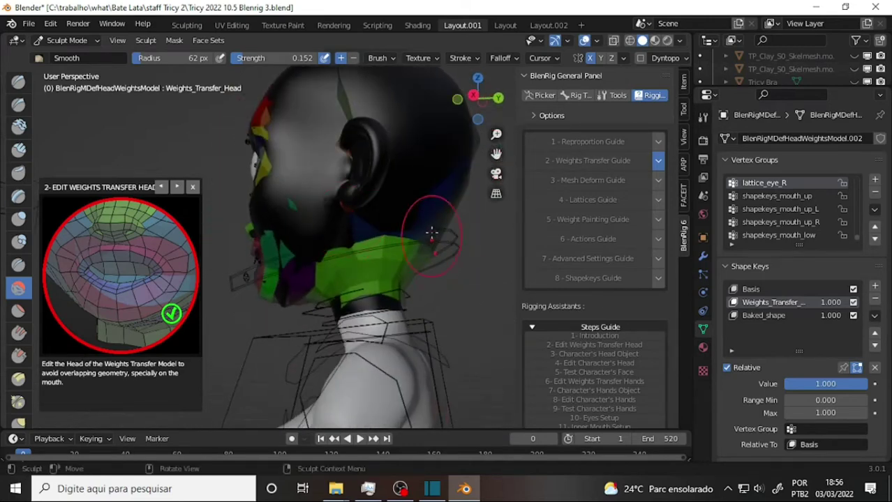
drag(432, 233, 429, 248)
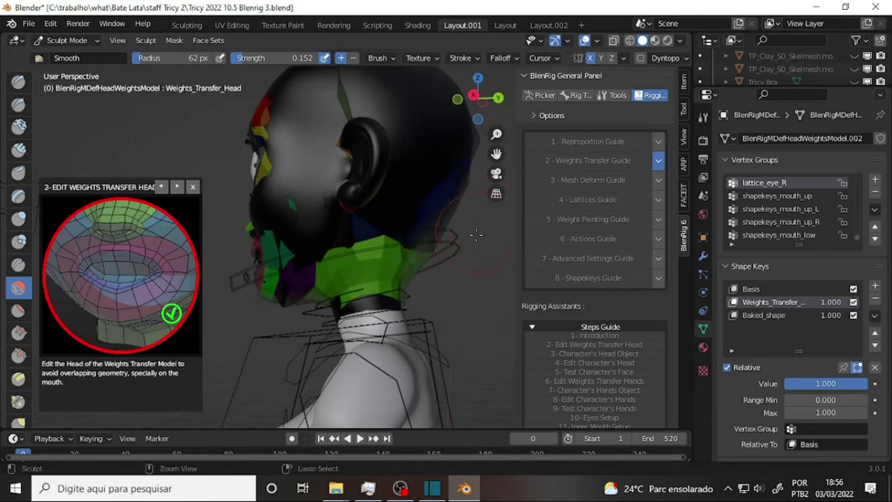
mouse_move(414, 221)
middle_down()
mouse_move(311, 179)
mouse_move(520, 232)
middle_up()
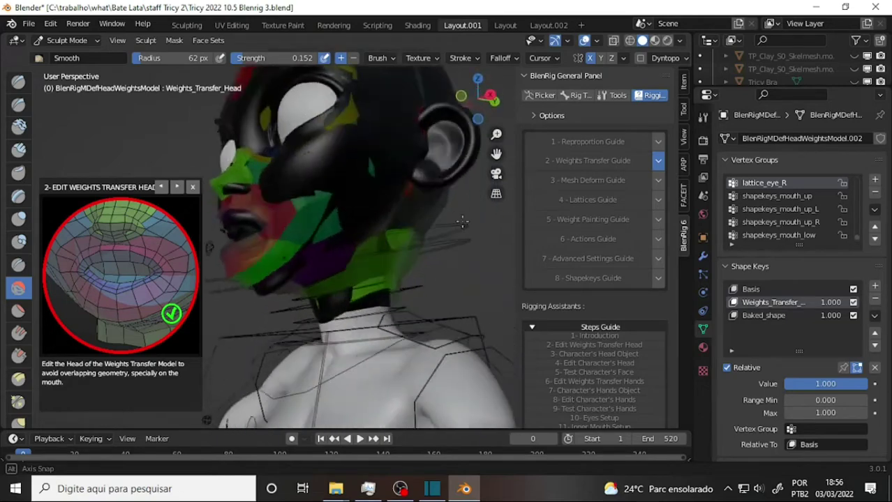
- Zoom in on the mouth from below and open the interaction mode dropdown
scroll(420, 231, up, 2)
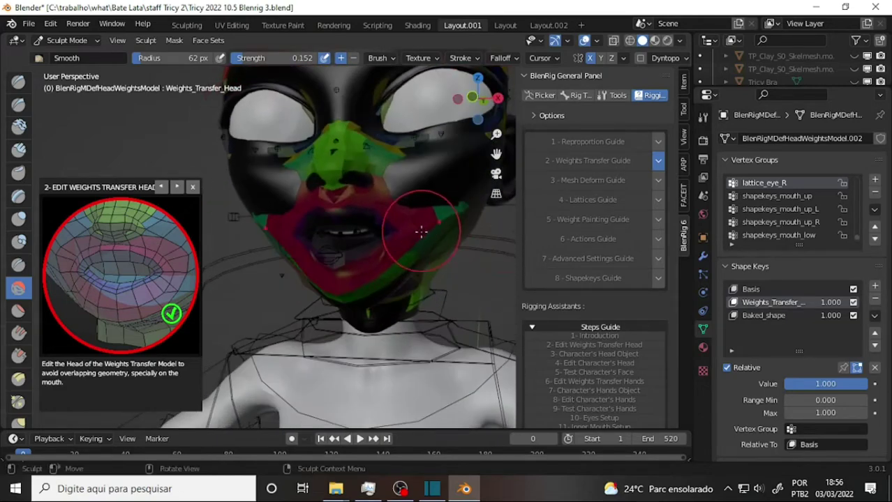
scroll(413, 225, up, 3)
mouse_move(413, 225)
middle_down()
mouse_move(391, 224)
mouse_move(413, 241)
middle_up()
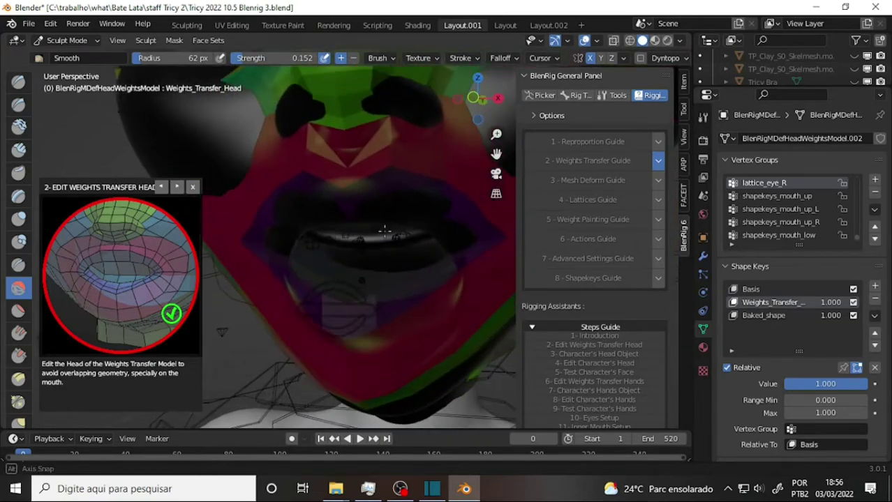
click(76, 41)
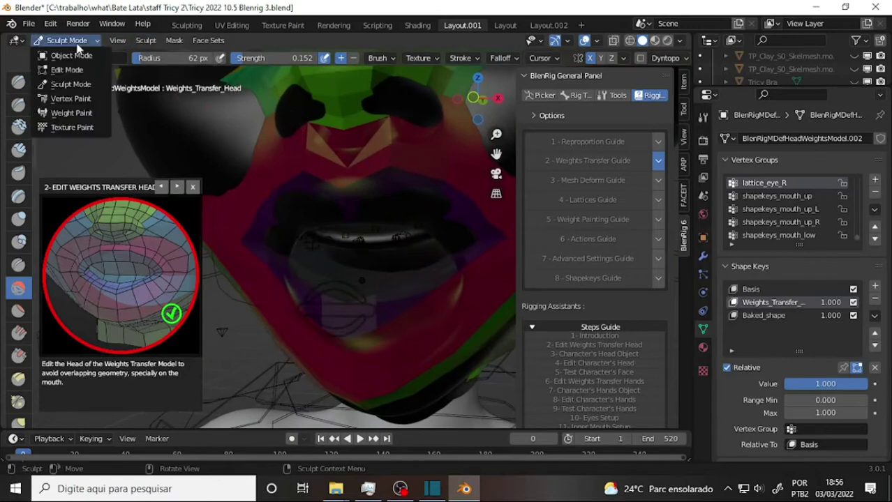
- Switch to Edit Mode and move the mouth vertices with proportional editing
click(70, 68)
middle_drag(471, 183, 426, 205)
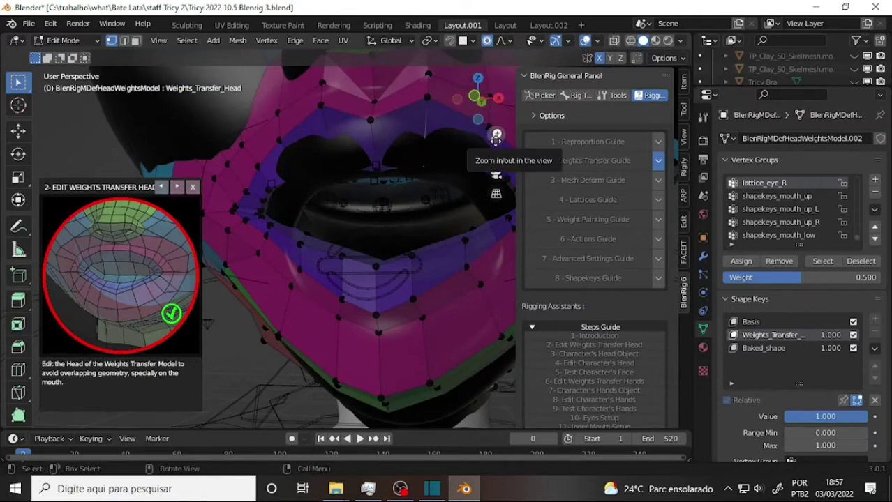
key(g)
click(424, 176)
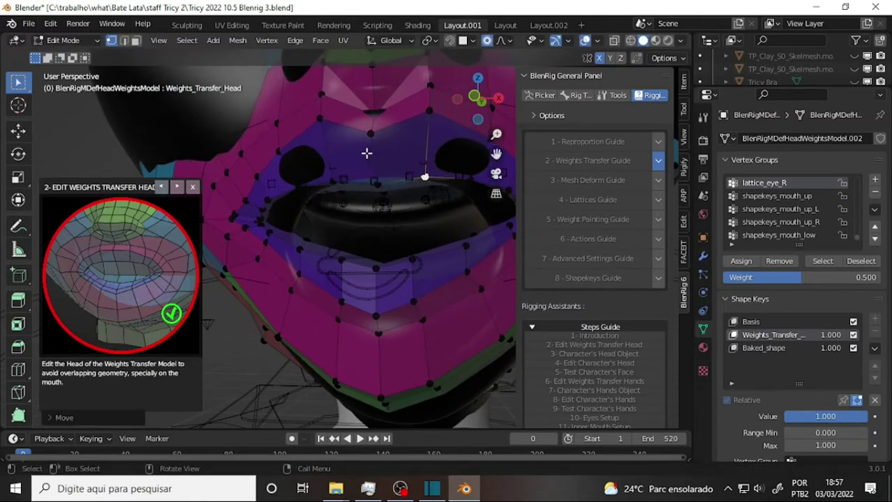
middle_drag(366, 154, 430, 185)
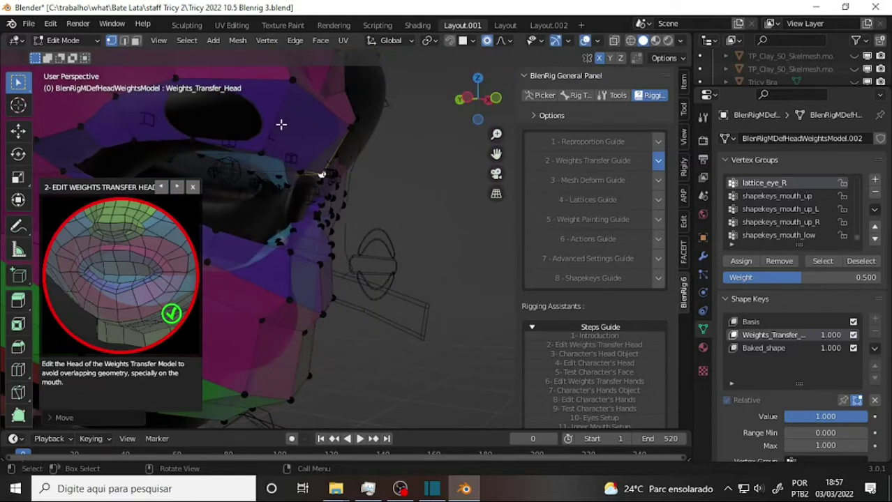
middle_drag(327, 141, 275, 204)
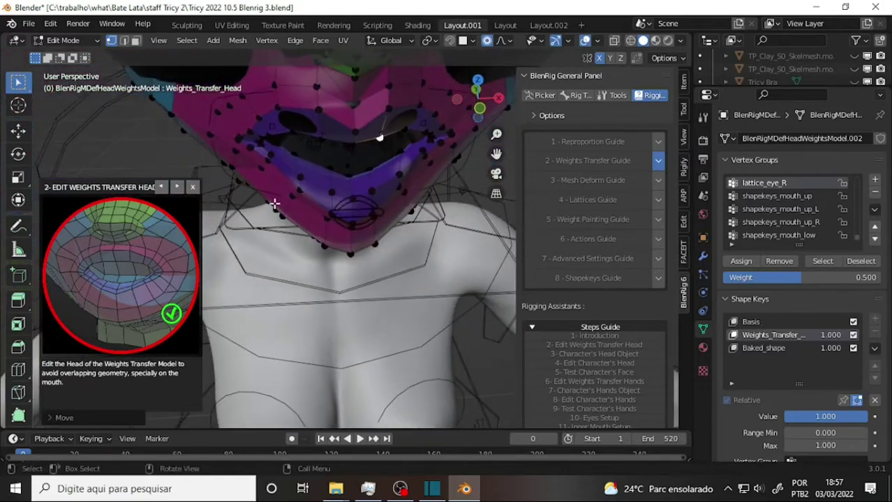
- Move the lip and upper-lip vertices to fit Tricy's open mouth
key(g)
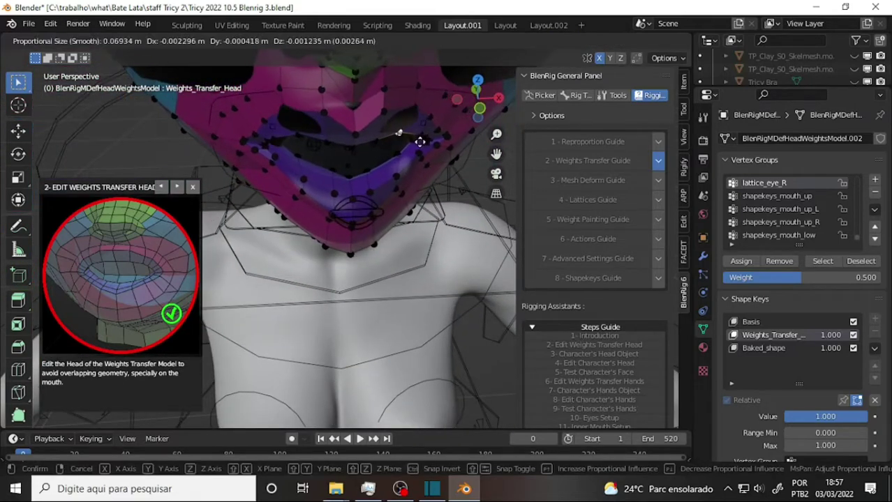
click(412, 144)
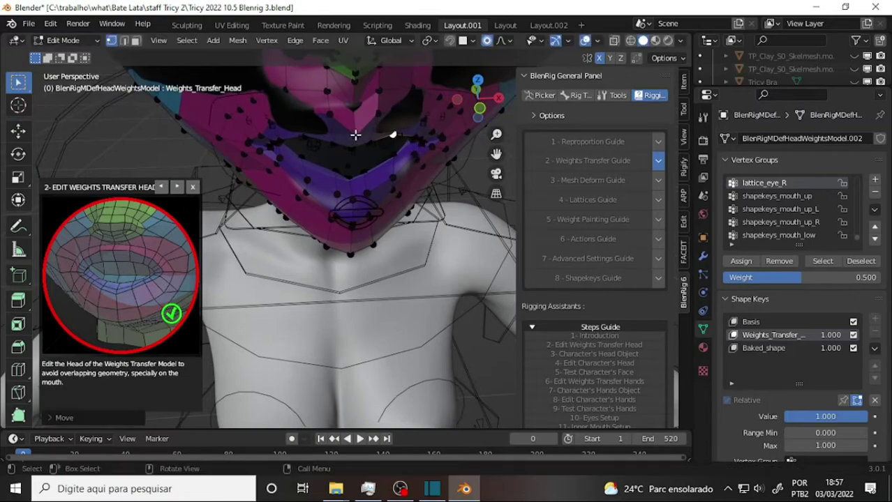
key(g)
click(440, 140)
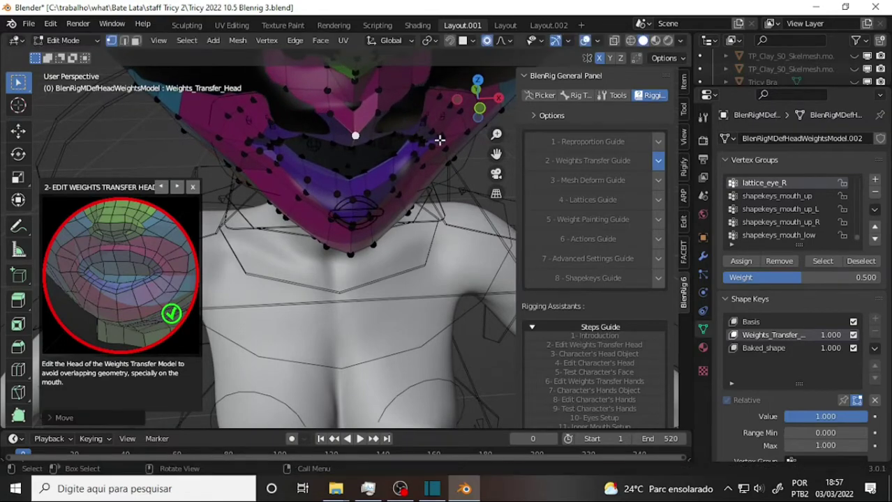
- Recheck the mouth from the front and enlarge the Outliner's scene object list
middle_drag(437, 141, 426, 119)
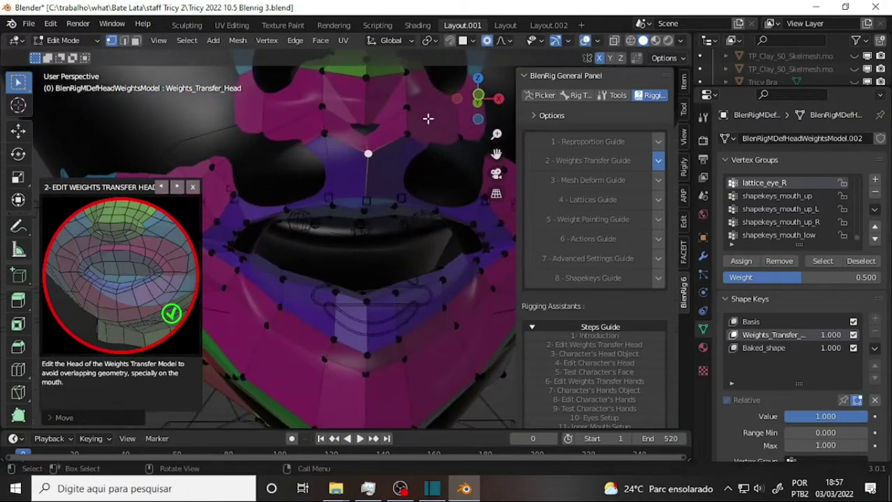
scroll(419, 162, down, 2)
scroll(419, 162, up, 4)
mouse_move(424, 171)
middle_down()
mouse_move(385, 195)
mouse_move(427, 175)
middle_up()
drag(778, 88, 782, 312)
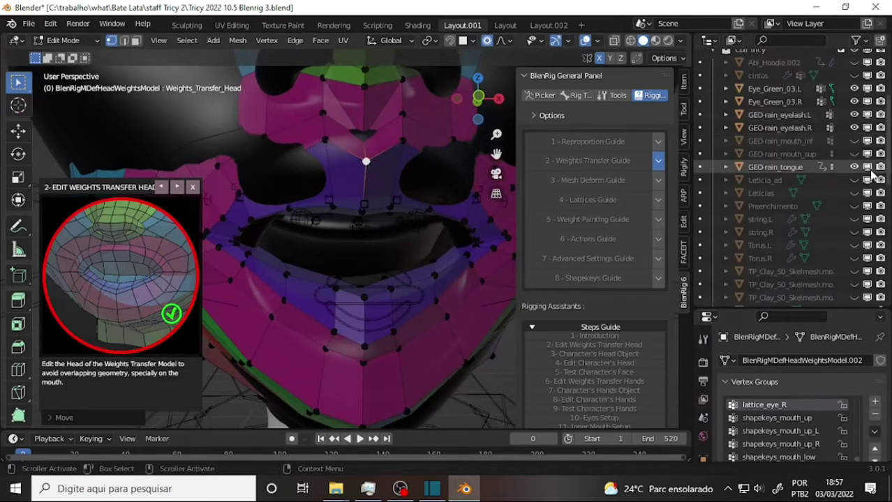
- Hide the GEO-rain_tongue object and close in on the head mesh's lower edge
click(854, 166)
mouse_move(448, 181)
middle_down()
mouse_move(472, 208)
mouse_move(447, 188)
mouse_move(412, 189)
mouse_move(430, 171)
mouse_move(468, 189)
middle_up()
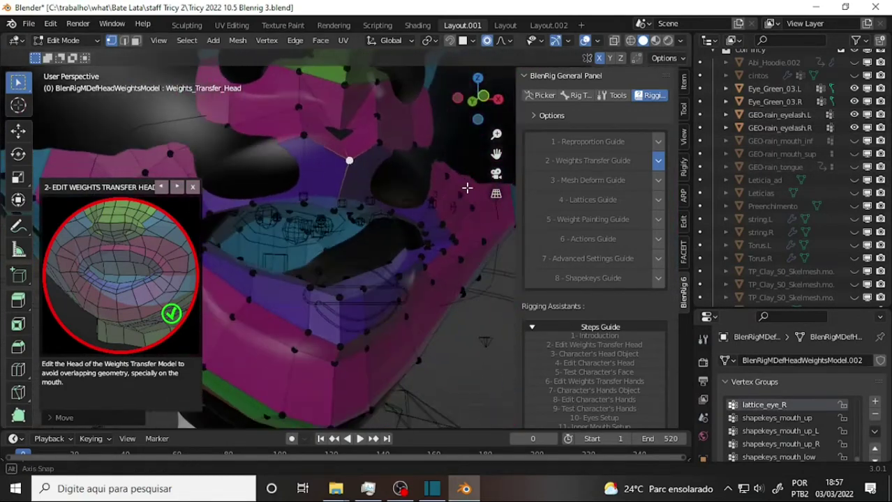
scroll(408, 231, up, 5)
scroll(356, 221, down, 5)
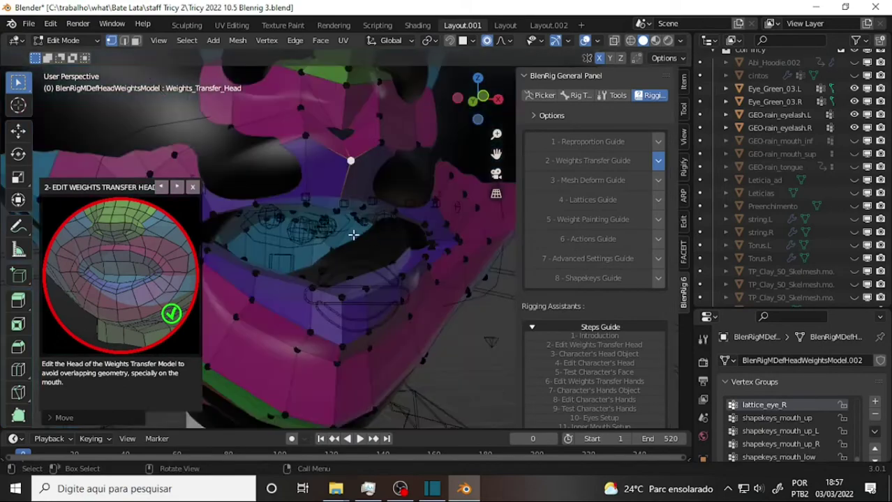
mouse_move(354, 229)
middle_down()
mouse_move(388, 265)
mouse_move(400, 249)
mouse_move(417, 258)
mouse_move(416, 285)
mouse_move(400, 292)
mouse_move(452, 243)
middle_up()
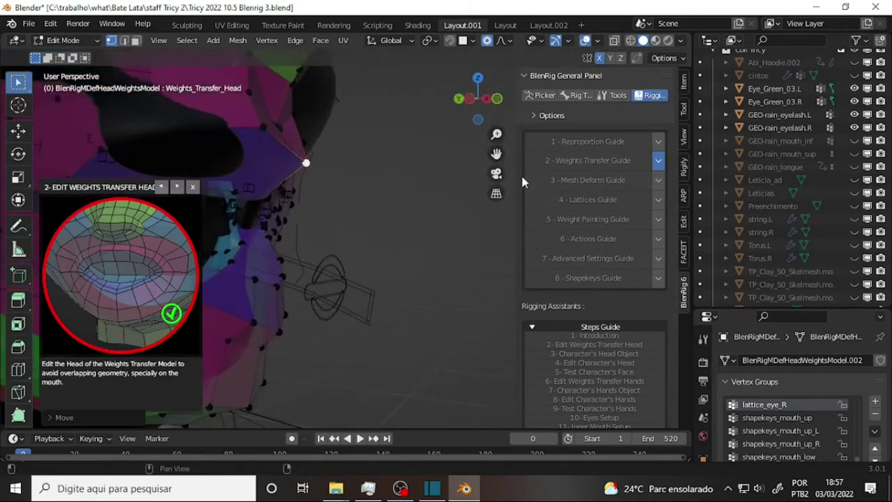
drag(496, 154, 378, 318)
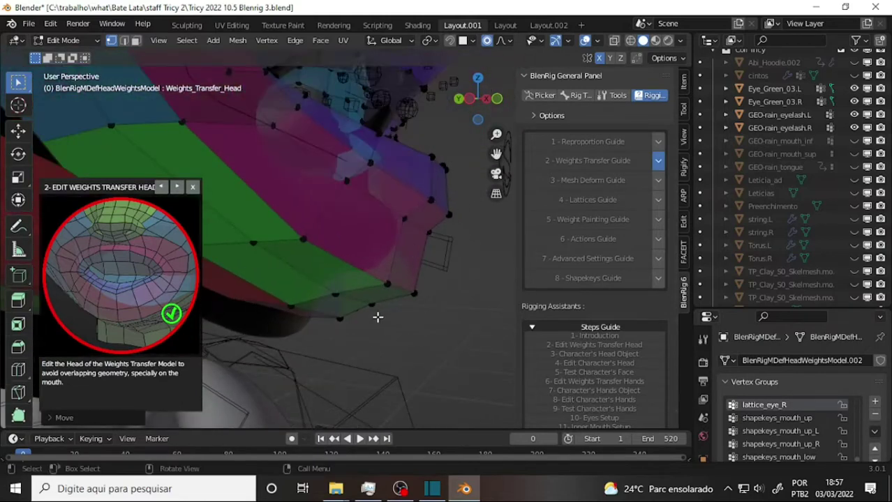
- Select several lower-edge vertices and move them down onto the jaw
click(340, 320)
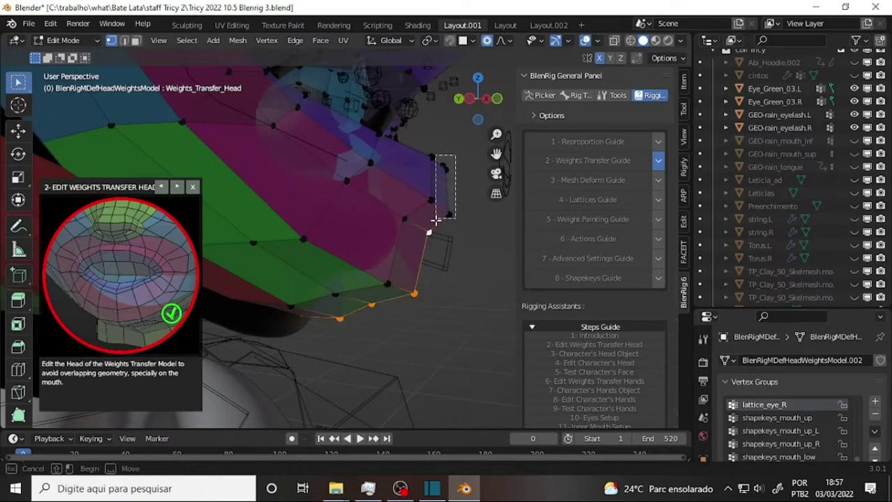
shift+drag(454, 157, 444, 237)
key(g)
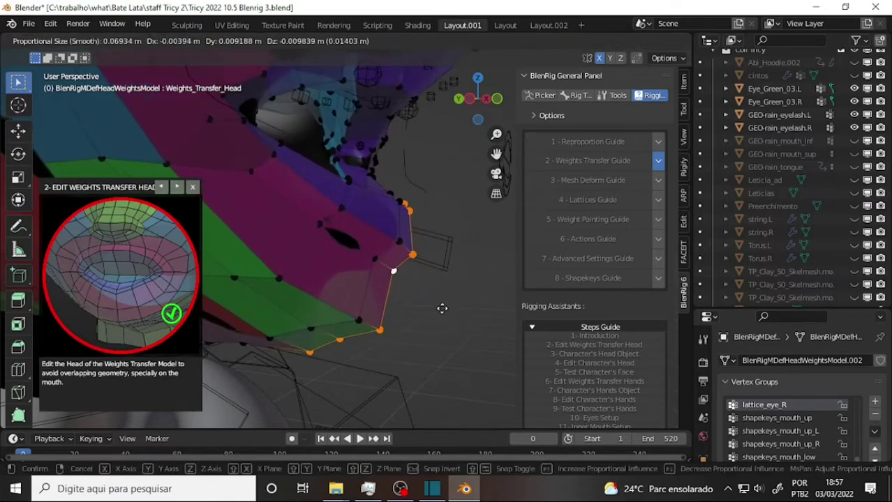
click(443, 311)
mouse_move(453, 290)
middle_down()
mouse_move(424, 263)
mouse_move(444, 271)
middle_up()
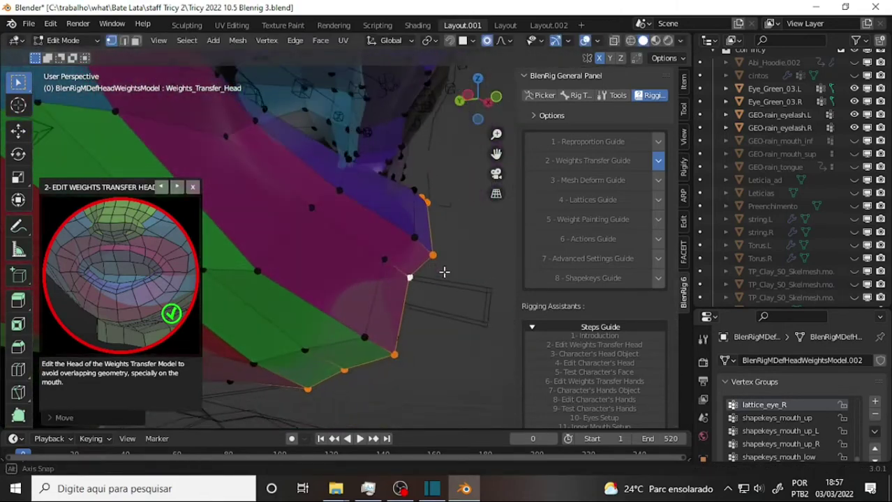
- Reposition a single jaw-edge vertex slightly lower, adjusting it twice
click(397, 354)
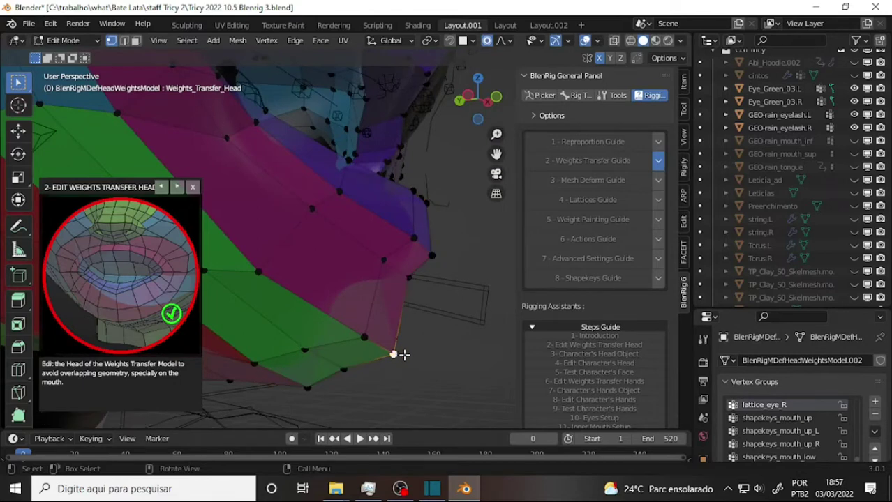
key(g)
click(447, 351)
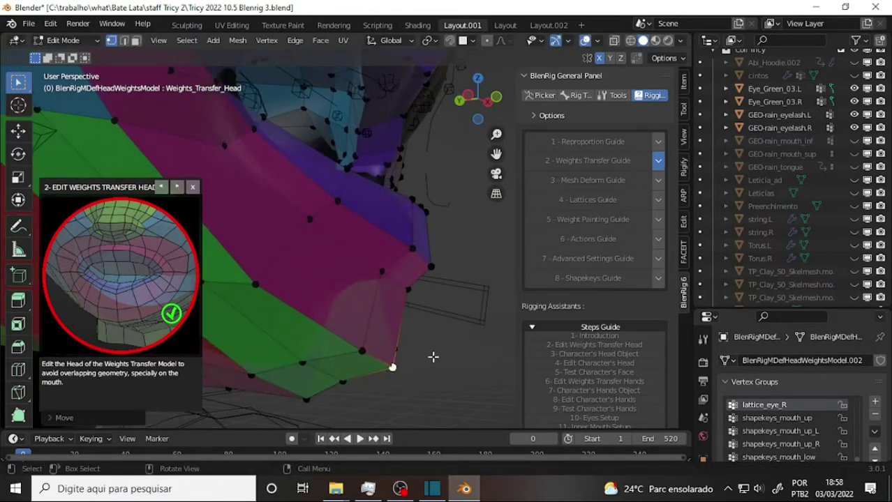
key(g)
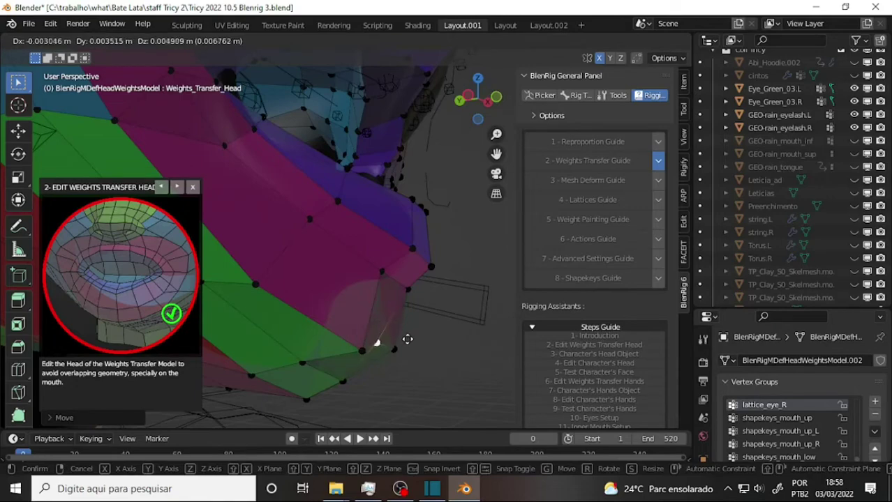
click(406, 339)
mouse_move(454, 295)
middle_down()
mouse_move(429, 295)
mouse_move(396, 316)
mouse_move(419, 308)
middle_up()
- Move the next two lower-edge vertices into place along the jaw
shift+click(366, 323)
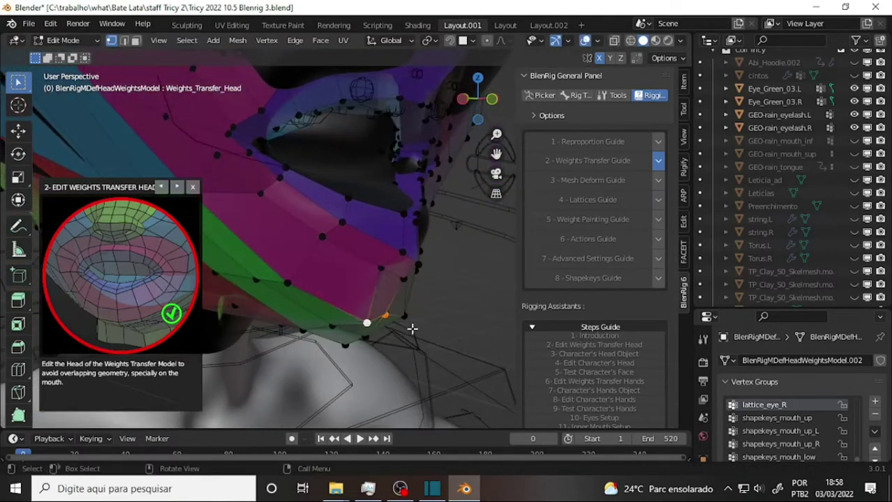
key(g)
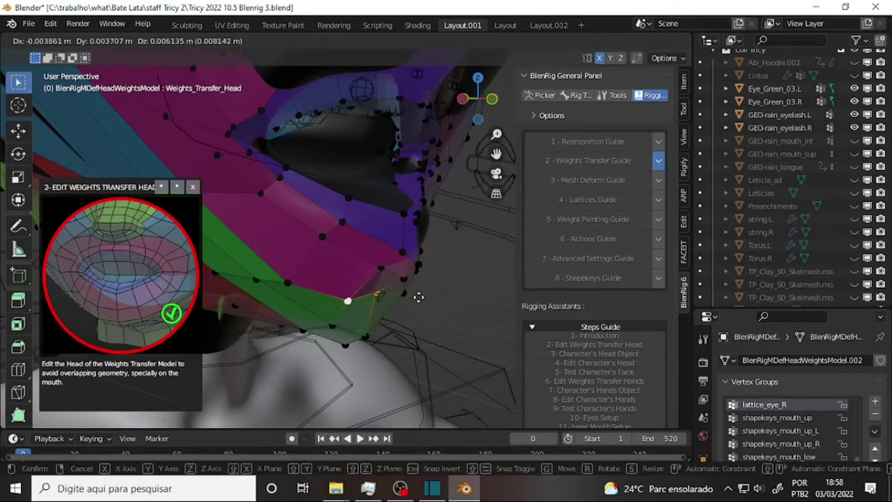
click(418, 297)
click(362, 333)
key(g)
click(407, 333)
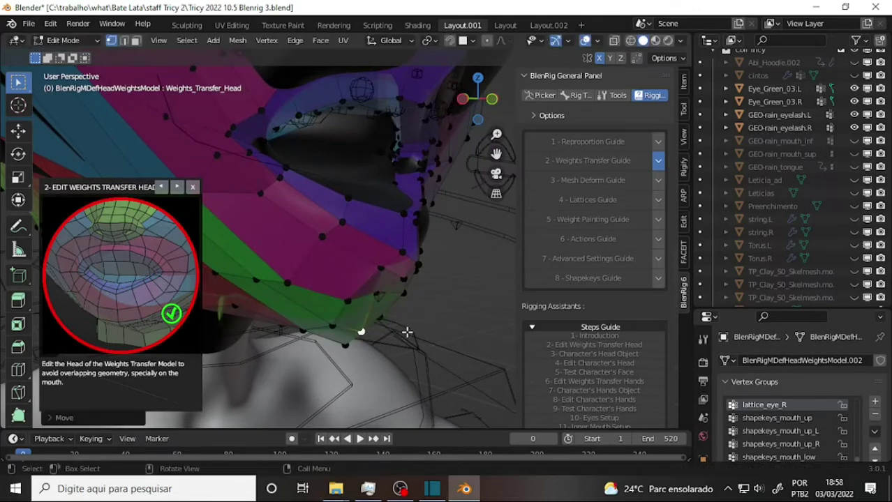
scroll(386, 213, up, 4)
mouse_move(397, 221)
middle_down()
mouse_move(504, 257)
mouse_move(337, 363)
middle_up()
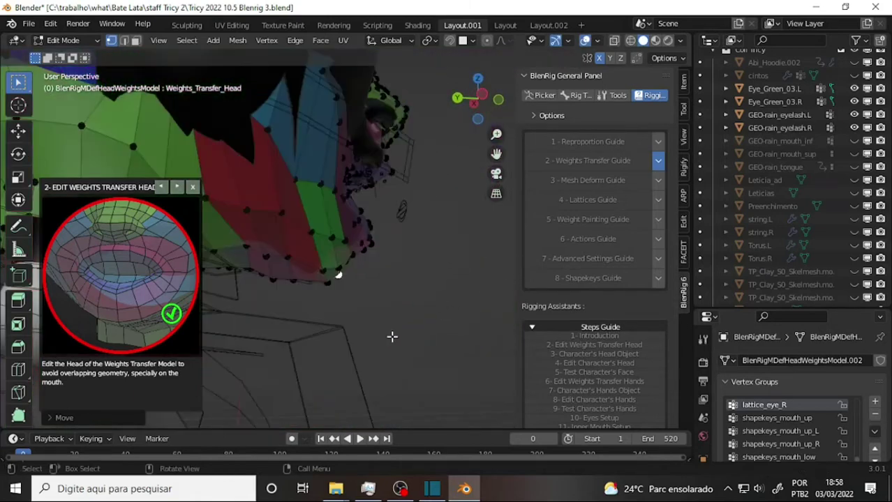
- Pull a lower jaw vertex up onto the mesh edge
click(203, 417)
key(g)
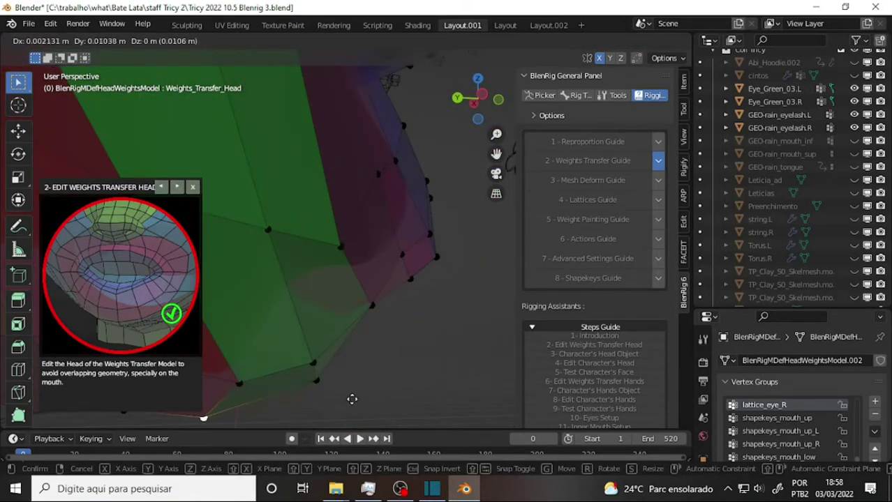
click(358, 397)
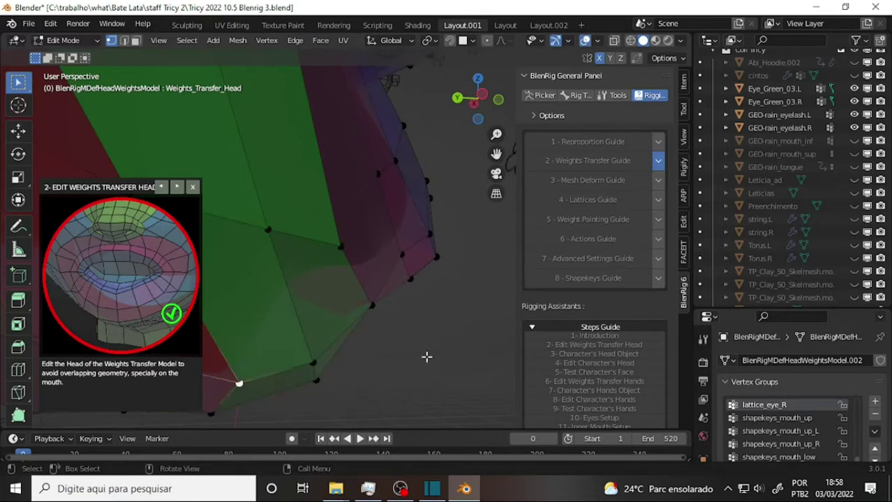
drag(243, 381, 310, 357)
key(g)
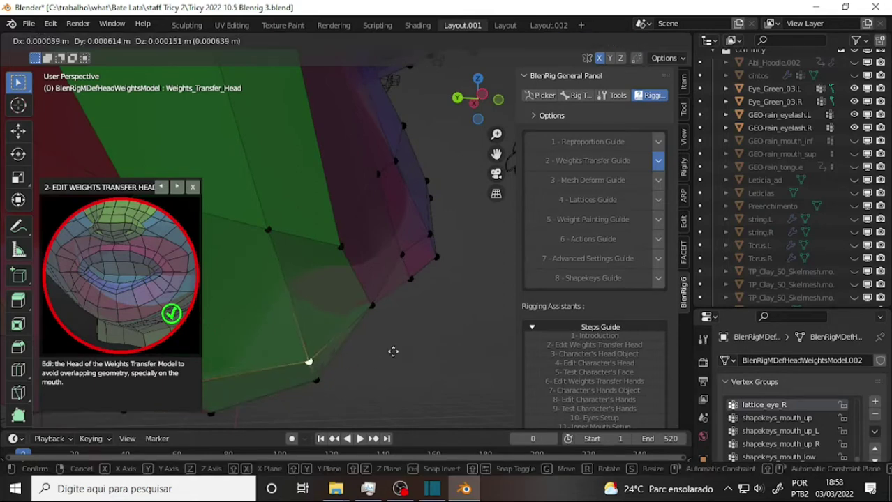
click(387, 344)
- Move two more jaw-edge vertices higher against Tricy's jaw
click(317, 377)
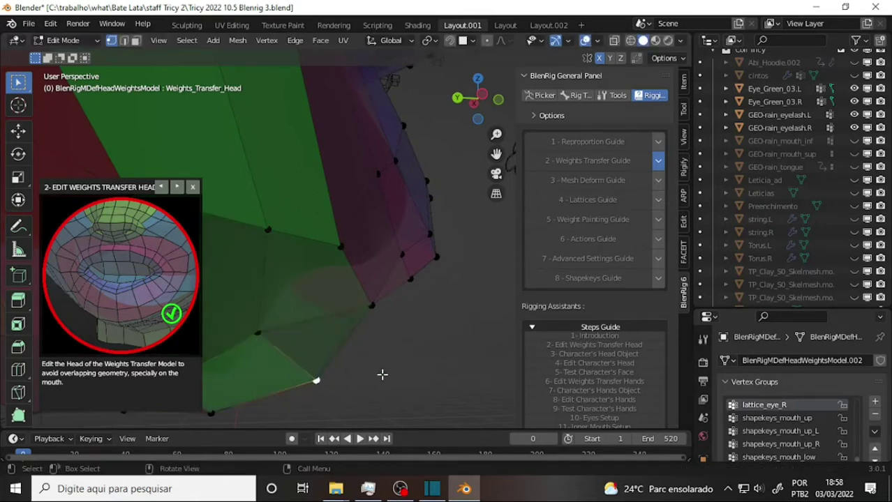
key(g)
click(370, 344)
click(373, 308)
key(g)
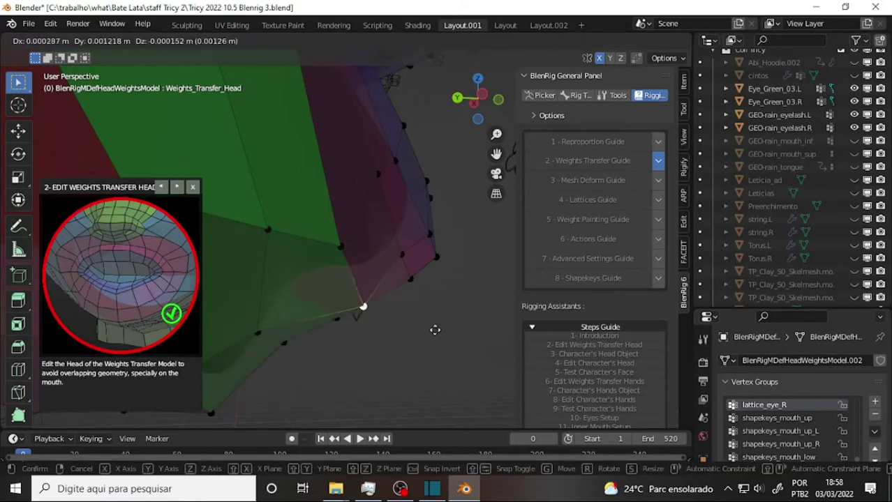
click(425, 329)
scroll(429, 268, down, 5)
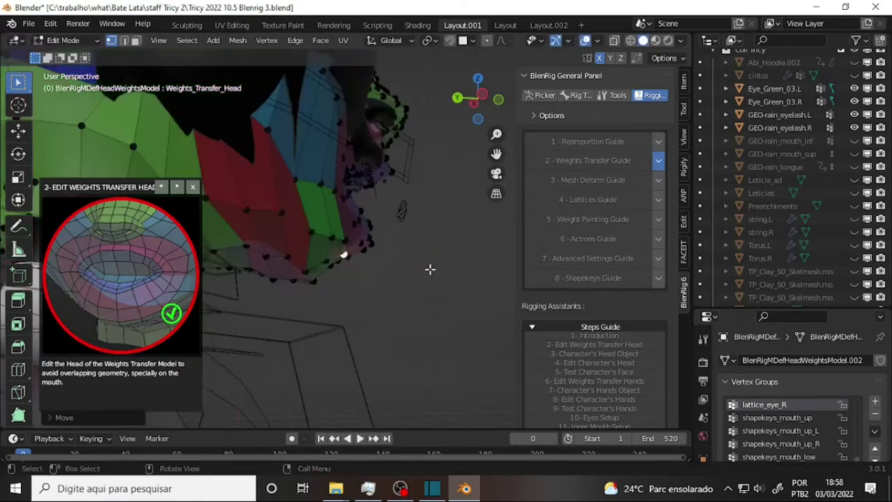
mouse_move(416, 247)
middle_down()
mouse_move(325, 273)
mouse_move(254, 279)
mouse_move(268, 219)
mouse_move(408, 197)
middle_up()
- Move a lower-lip vertex and a chin vertex to match Tricy's lips
scroll(408, 196, up, 4)
scroll(406, 195, down, 5)
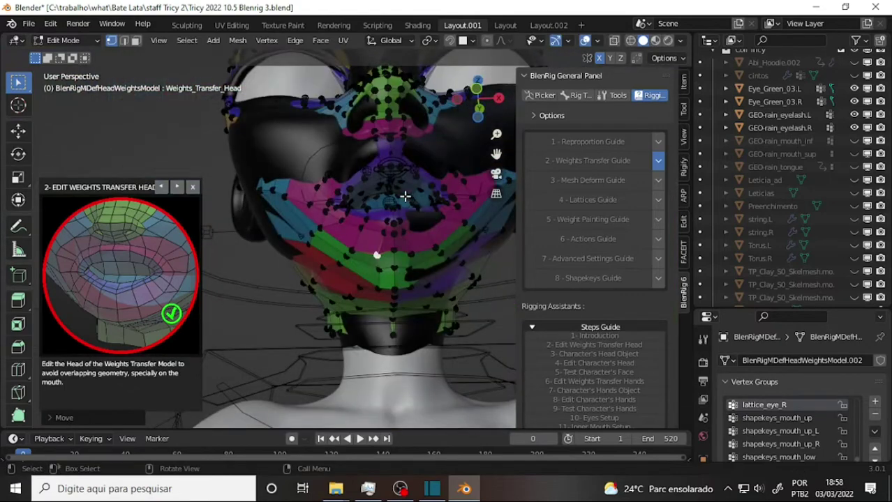
click(383, 218)
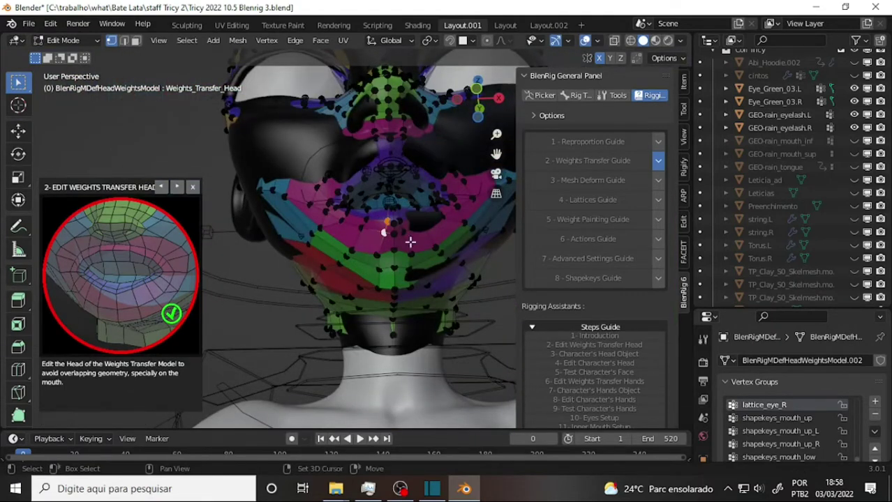
key(g)
click(434, 239)
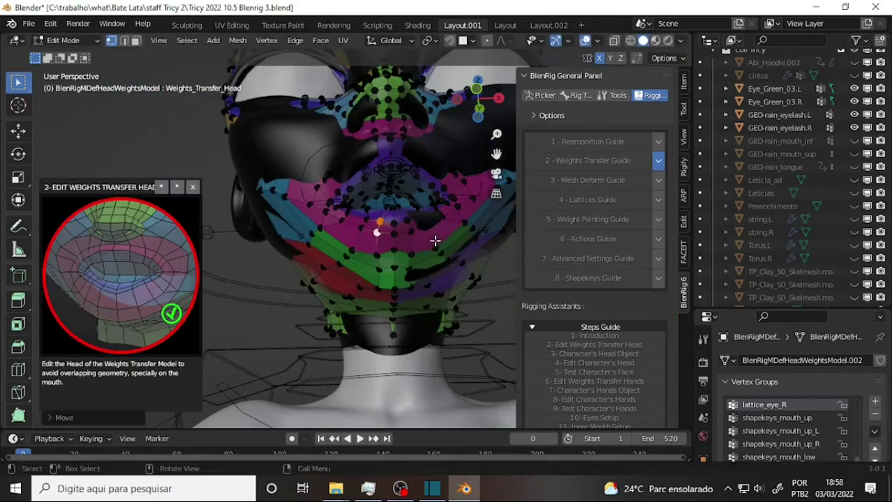
click(395, 254)
key(g)
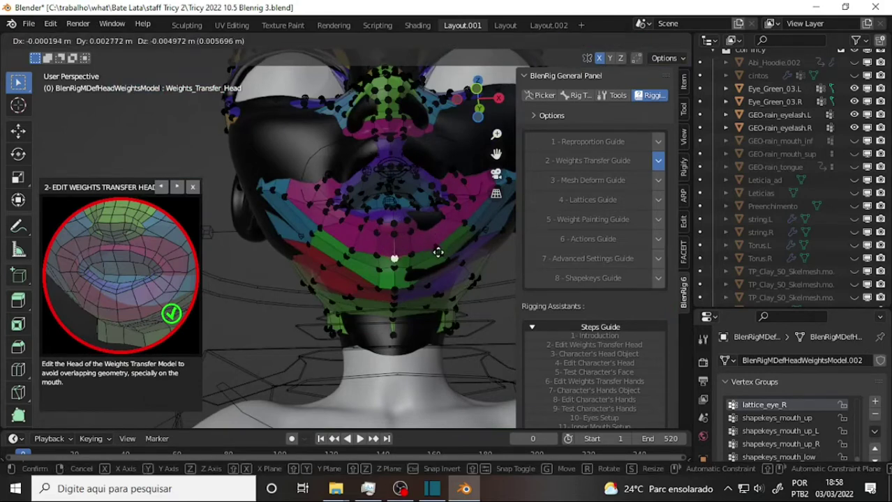
click(437, 252)
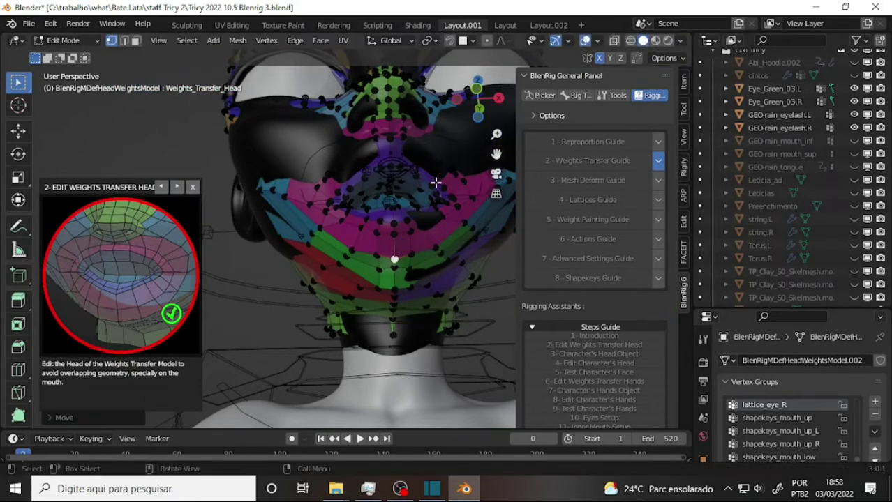
- Nudge a vertex at the top of the mouth area closer to the lip
scroll(435, 183, up, 5)
scroll(432, 182, down, 5)
scroll(432, 182, up, 5)
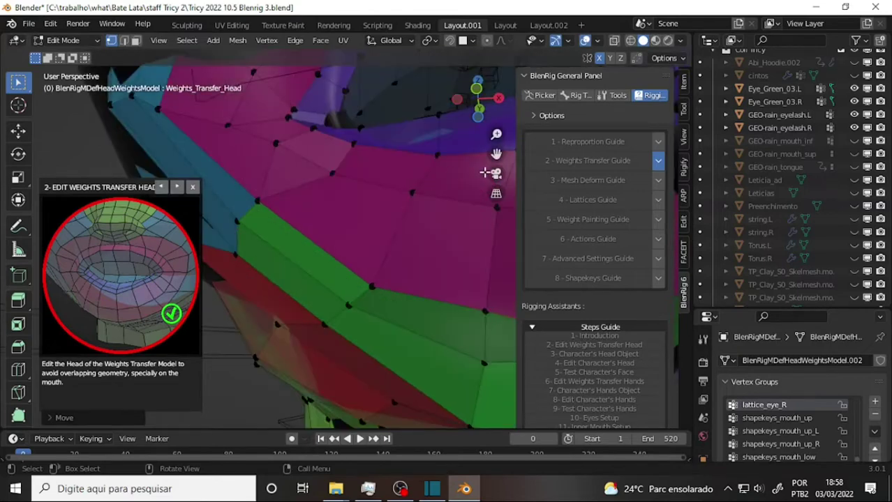
drag(496, 153, 358, 128)
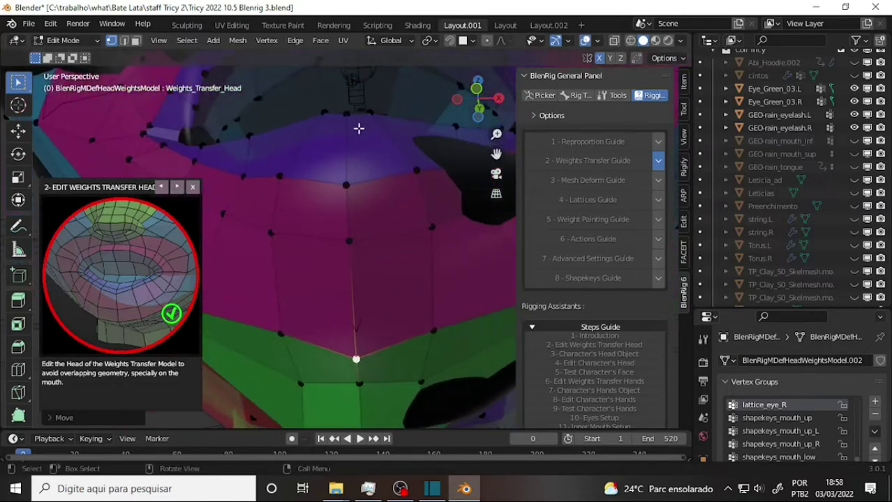
click(324, 112)
key(g)
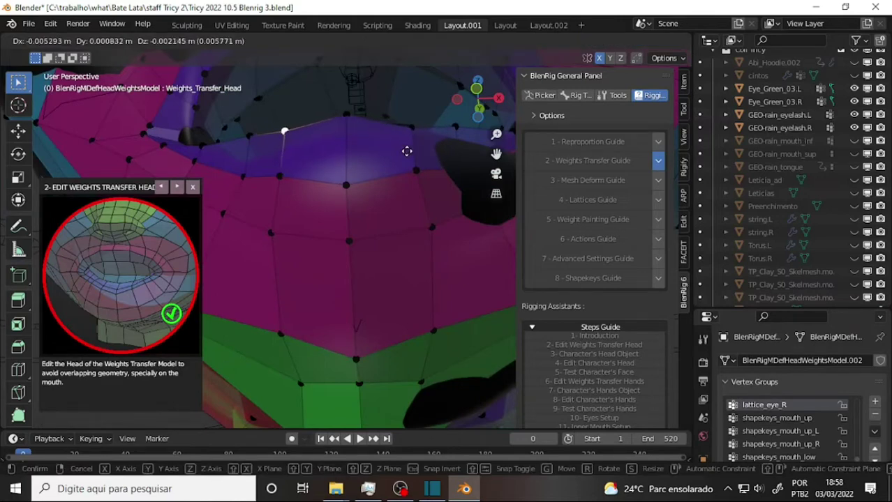
click(458, 166)
mouse_move(368, 194)
middle_down()
mouse_move(403, 231)
mouse_move(371, 259)
mouse_move(316, 247)
mouse_move(383, 223)
middle_up()
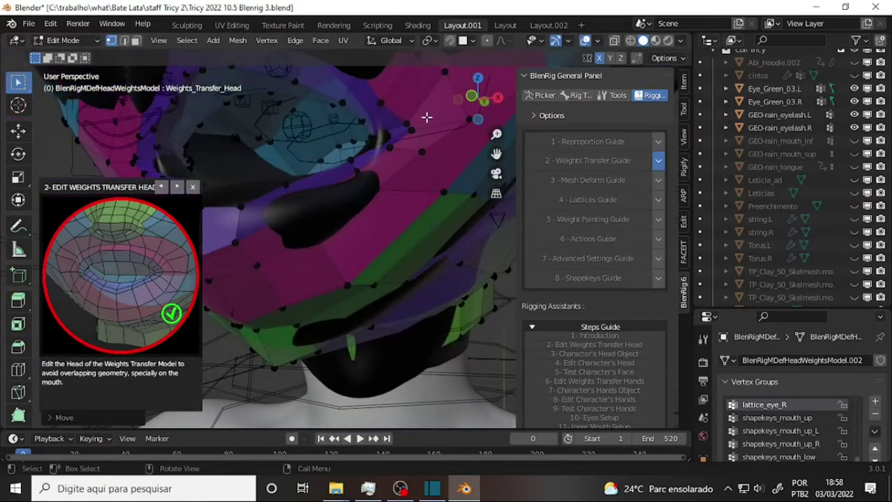
- Move a small cluster of edge vertices using a small, smooth proportional falloff
drag(426, 117, 378, 152)
key(g)
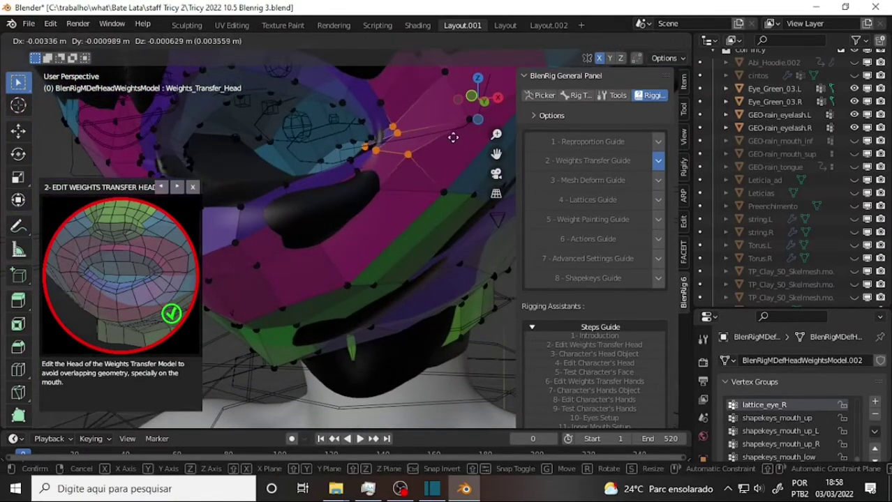
key(Escape)
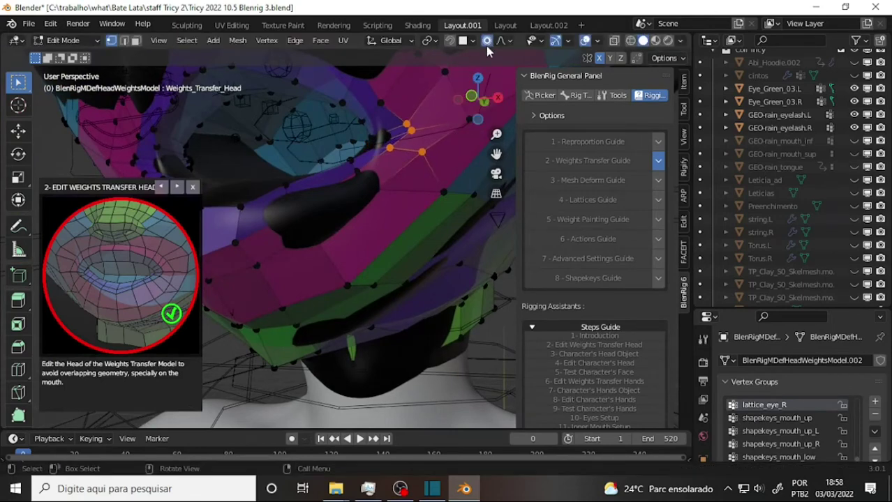
key(g)
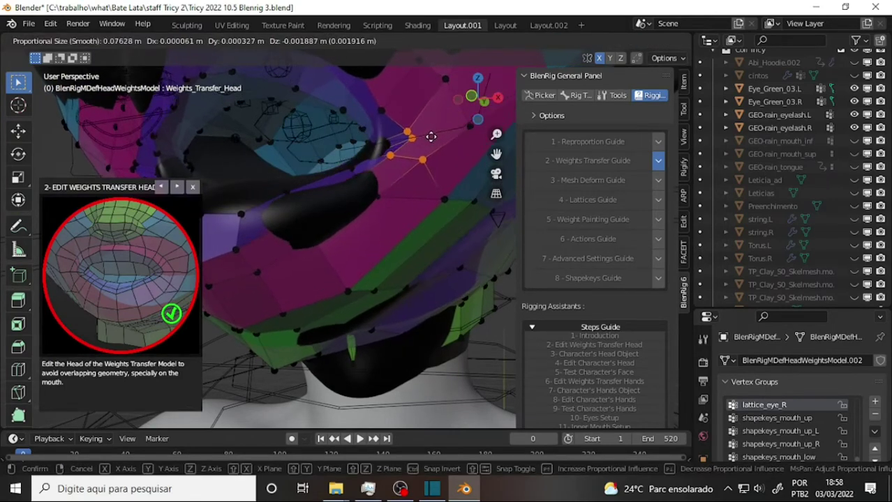
scroll(429, 139, up, 8)
scroll(426, 141, up, 7)
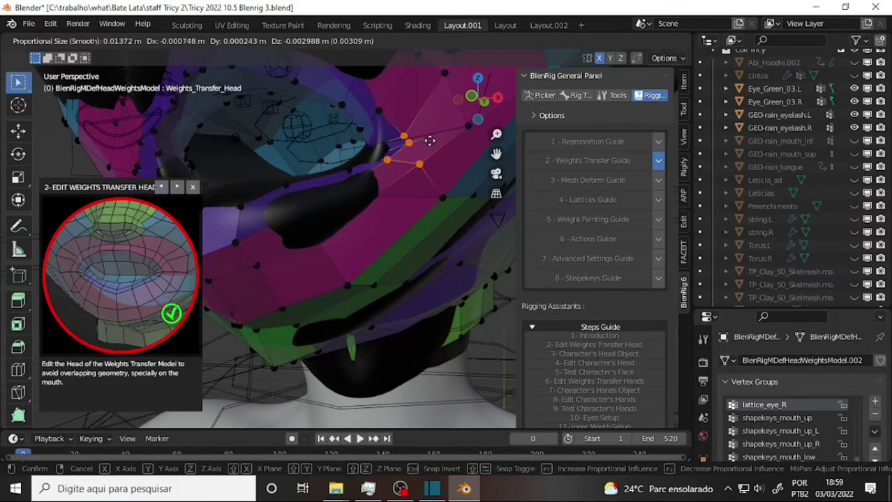
scroll(429, 141, up, 20)
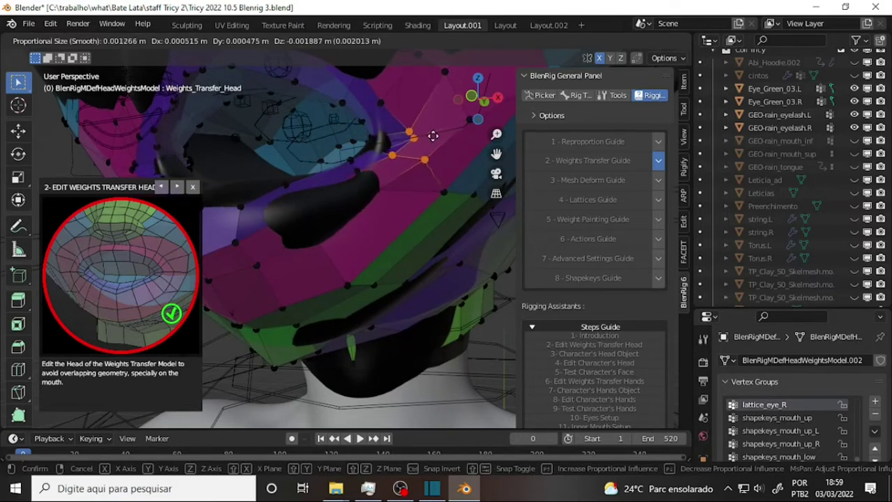
scroll(432, 135, up, 7)
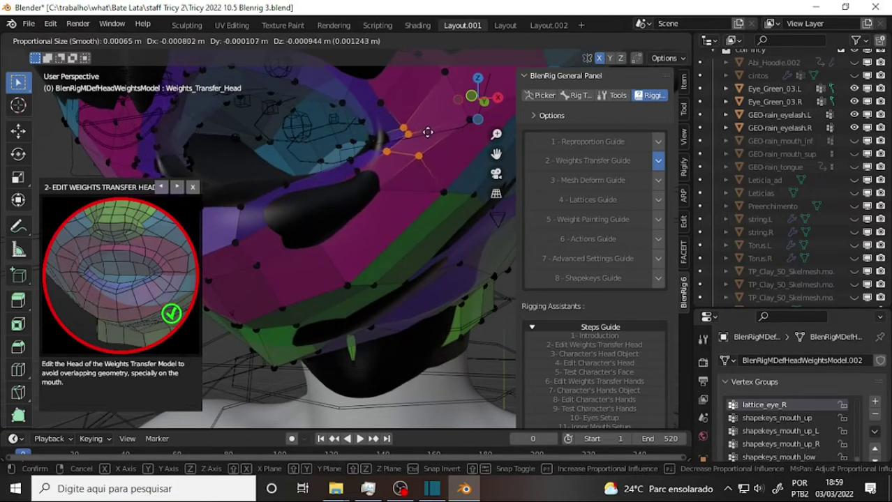
scroll(426, 133, down, 4)
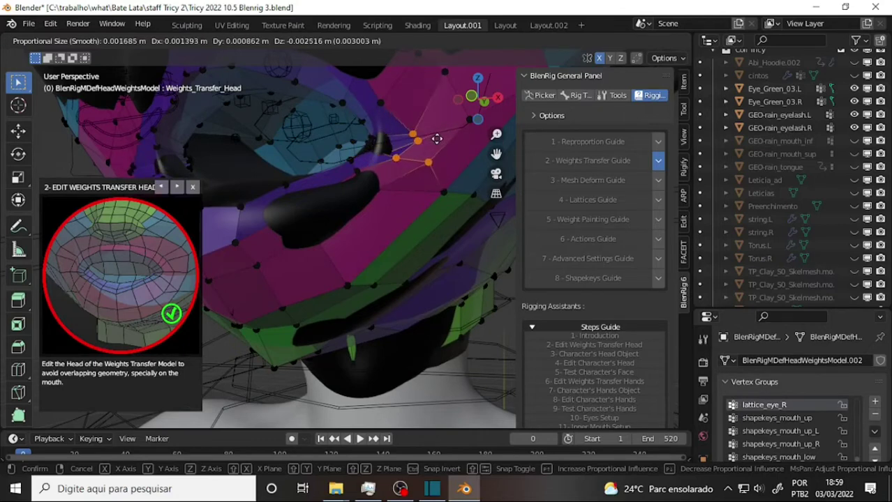
scroll(424, 135, down, 8)
scroll(427, 134, down, 9)
scroll(430, 135, down, 9)
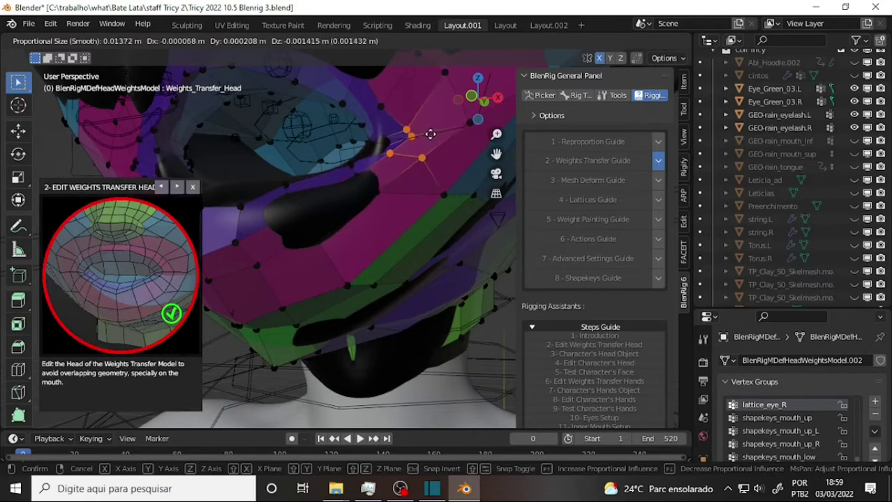
scroll(427, 134, down, 2)
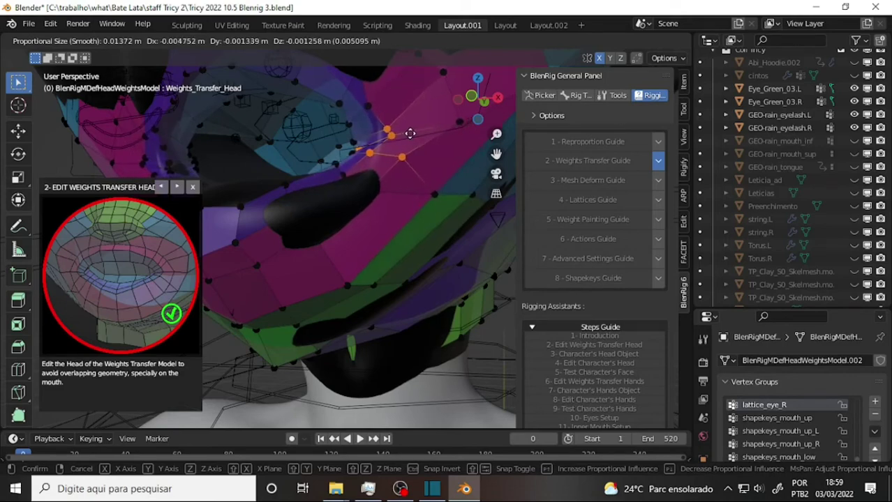
click(405, 137)
mouse_move(352, 203)
middle_down()
mouse_move(408, 211)
mouse_move(398, 235)
mouse_move(408, 265)
mouse_move(375, 203)
middle_up()
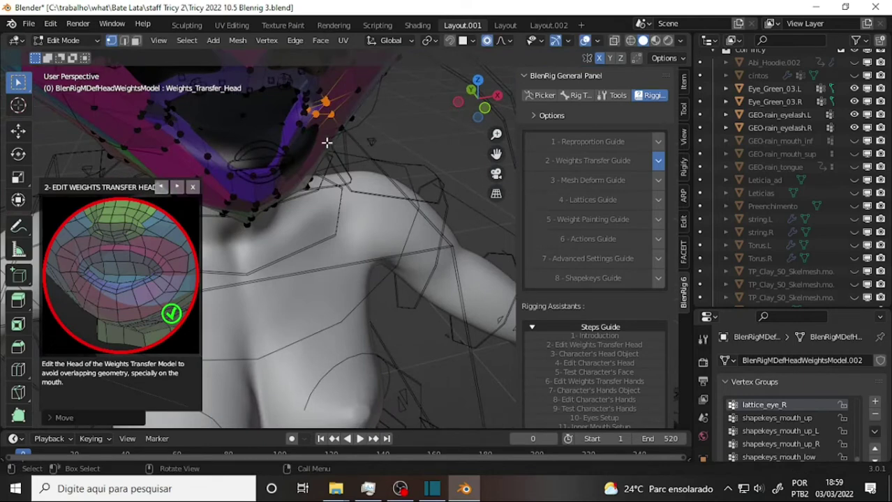
- Move two vertices along the lower mouth edge into place
click(304, 148)
key(g)
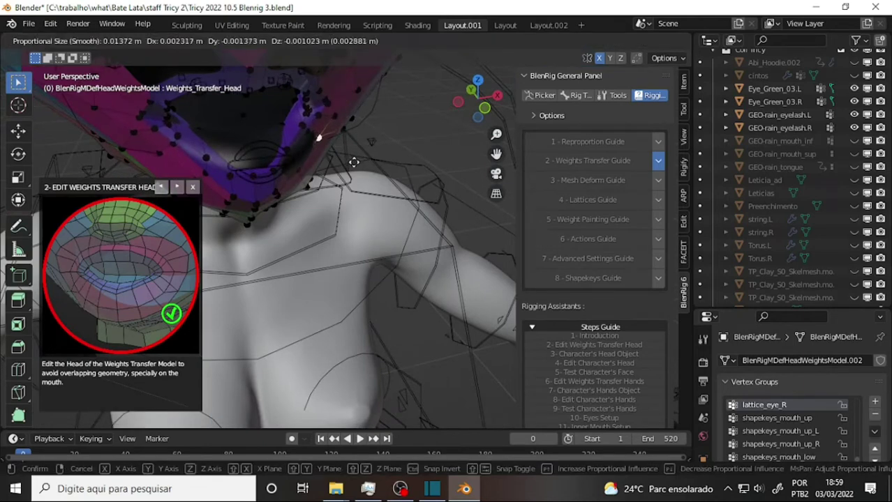
click(334, 162)
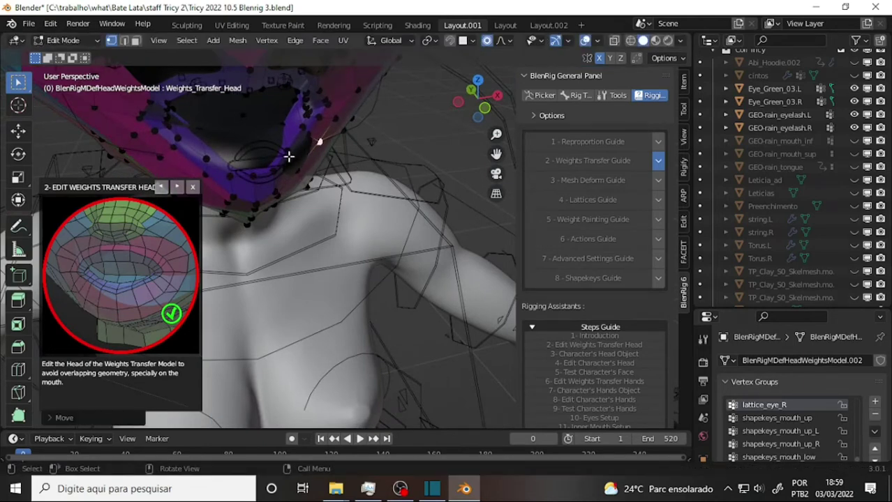
click(292, 163)
key(g)
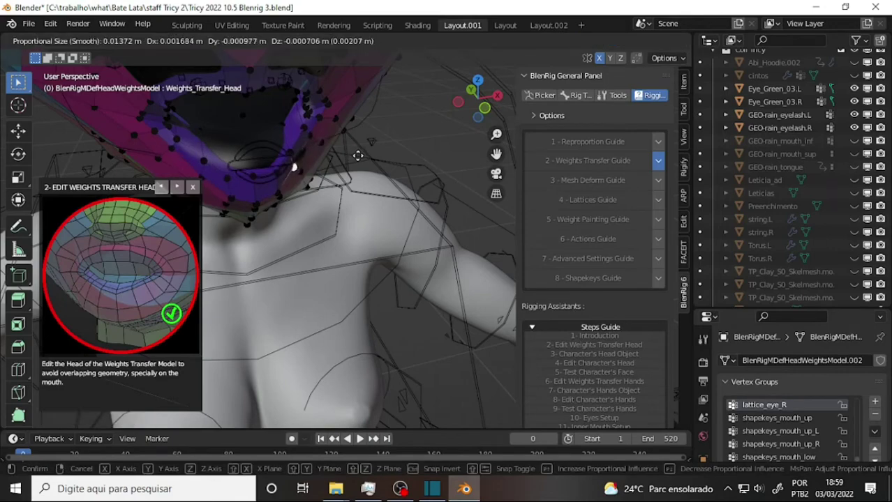
click(365, 151)
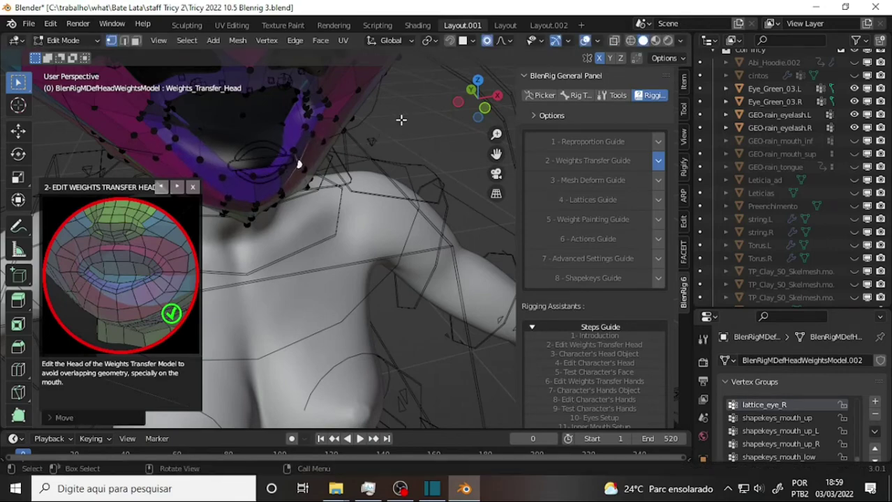
mouse_move(399, 119)
middle_down()
mouse_move(341, 69)
mouse_move(335, 92)
middle_up()
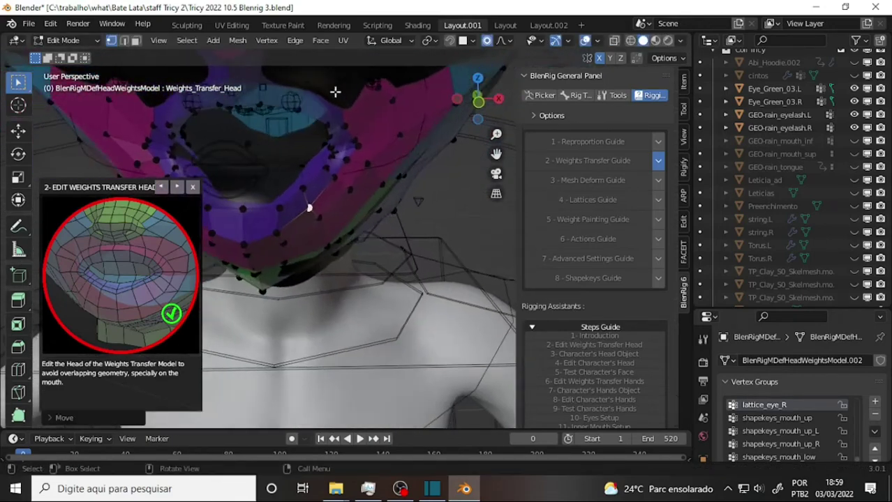
- Reposition a mouth-rim vertex in three moves so it follows Tricy's lip
click(258, 185)
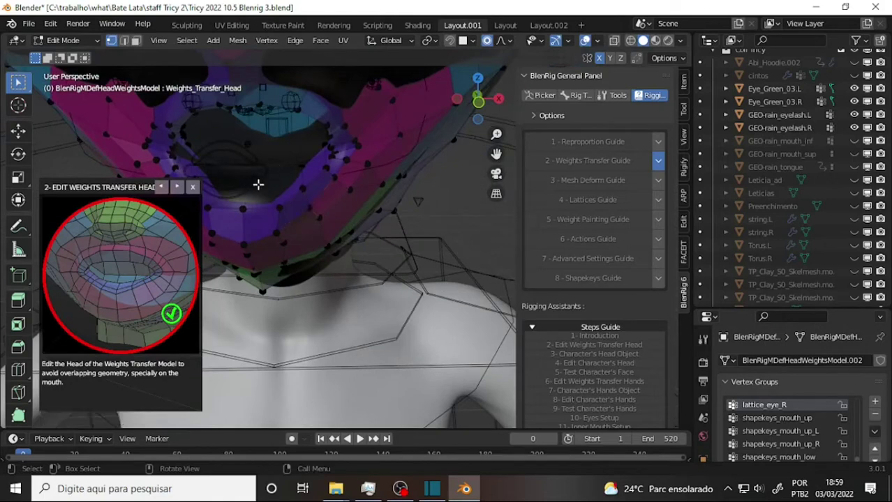
click(294, 179)
key(g)
click(305, 149)
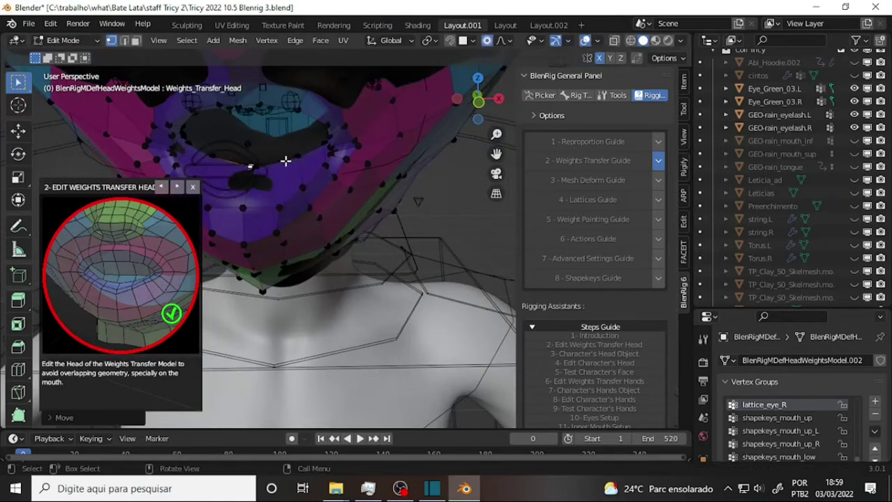
key(g)
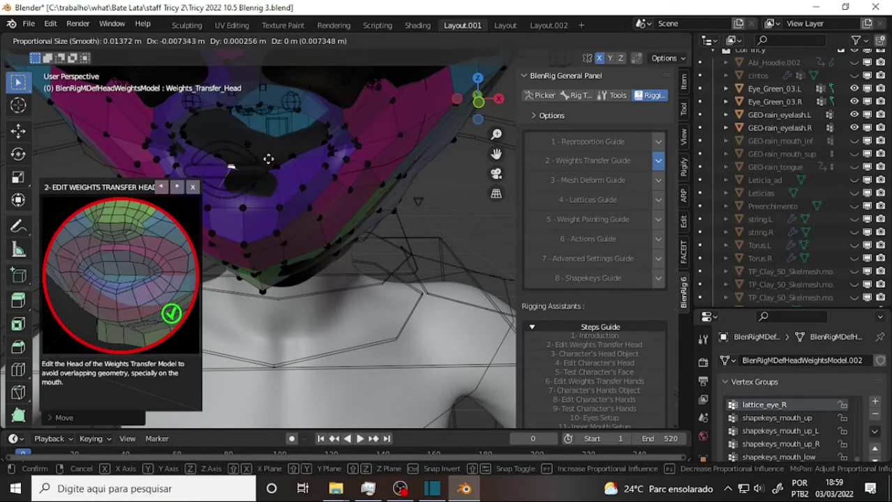
click(269, 155)
key(g)
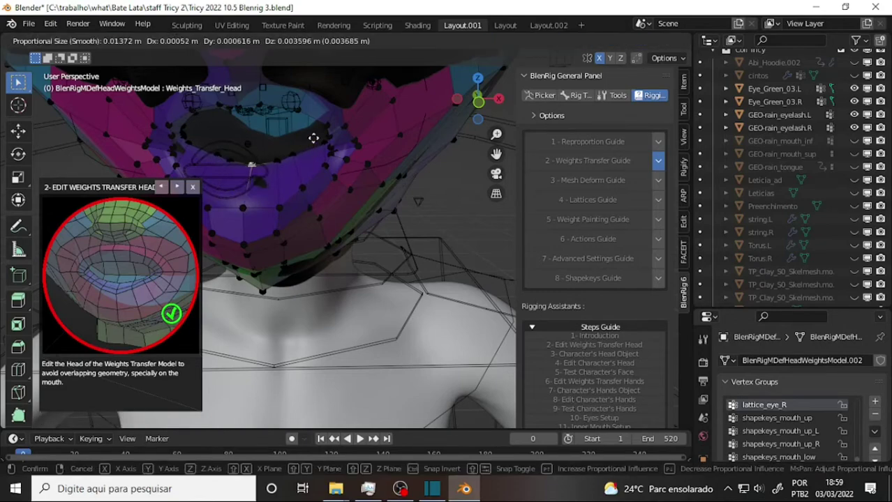
click(342, 139)
middle_drag(349, 152, 298, 163)
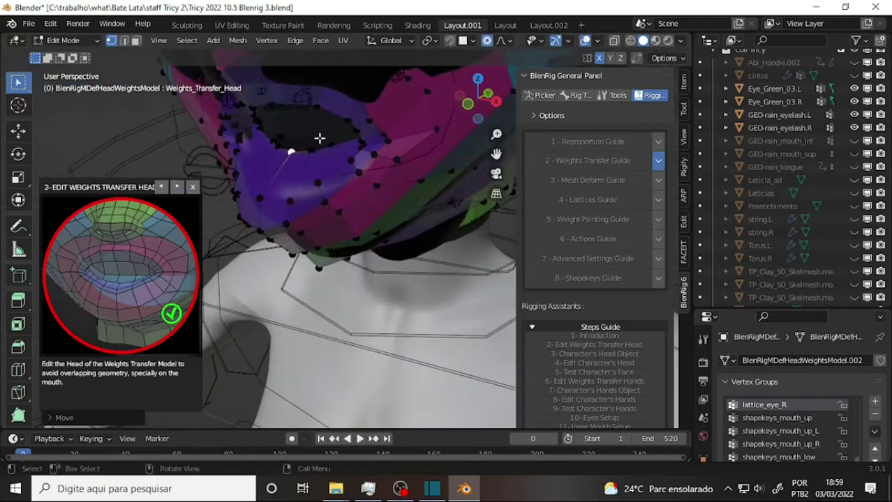
mouse_move(311, 126)
middle_down()
mouse_move(366, 128)
mouse_move(364, 97)
mouse_move(350, 98)
mouse_move(436, 151)
mouse_move(428, 91)
middle_up()
- Raise the crown vertices with a widened proportional falloff, checking front and side views
scroll(434, 143, up, 3)
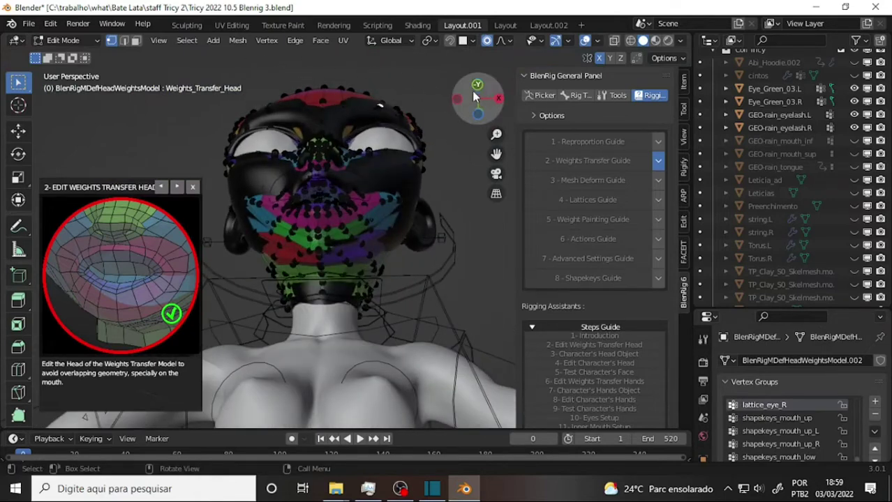
key(g)
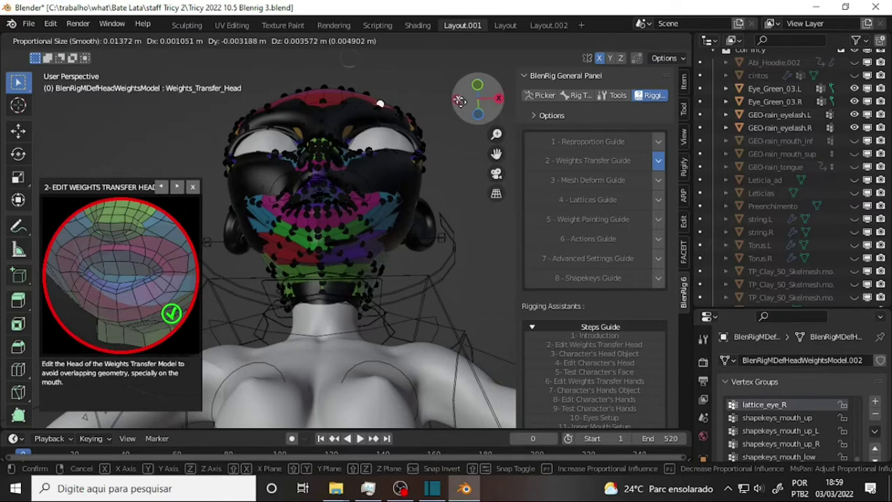
scroll(461, 106, down, 9)
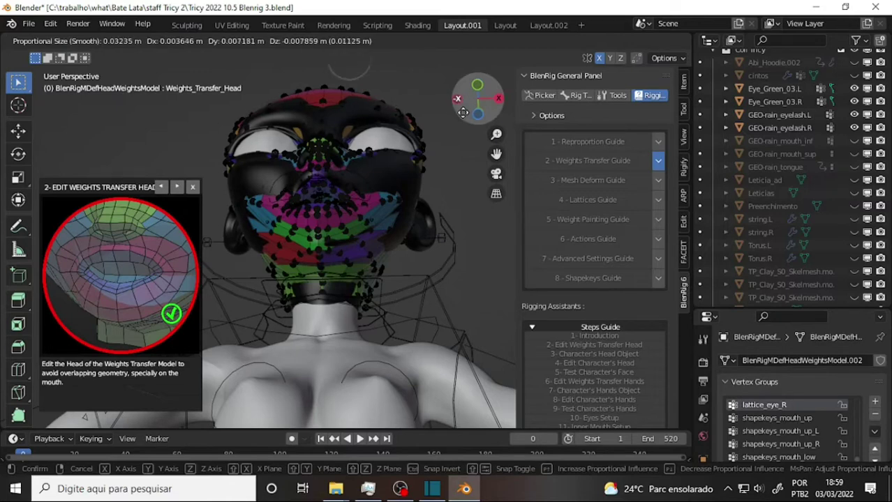
scroll(460, 106, down, 6)
scroll(458, 101, down, 8)
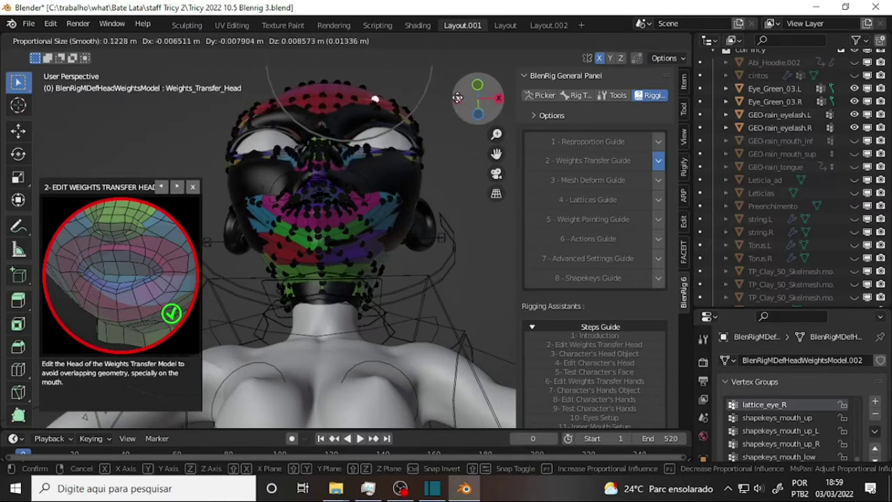
click(457, 97)
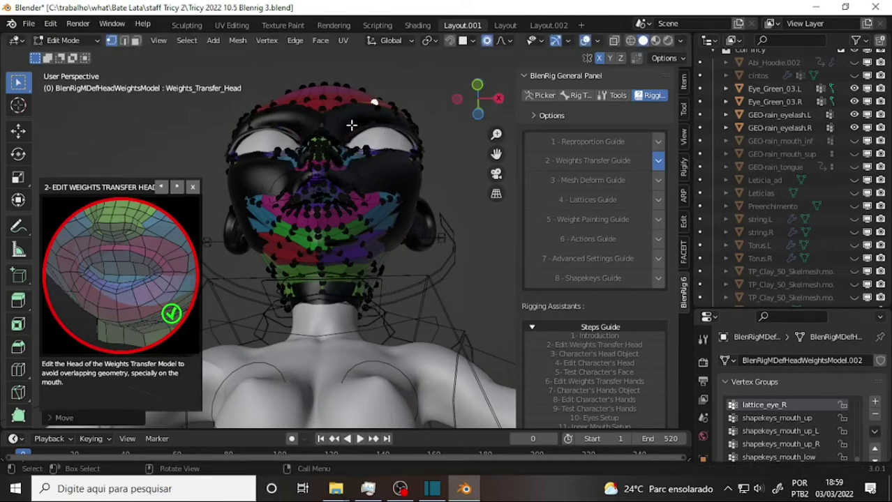
key(g)
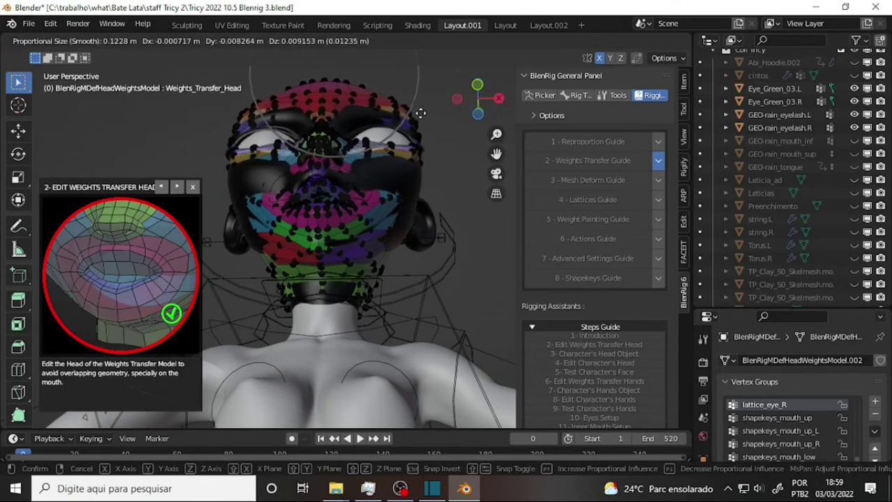
right_click(415, 116)
middle_drag(414, 115, 308, 222)
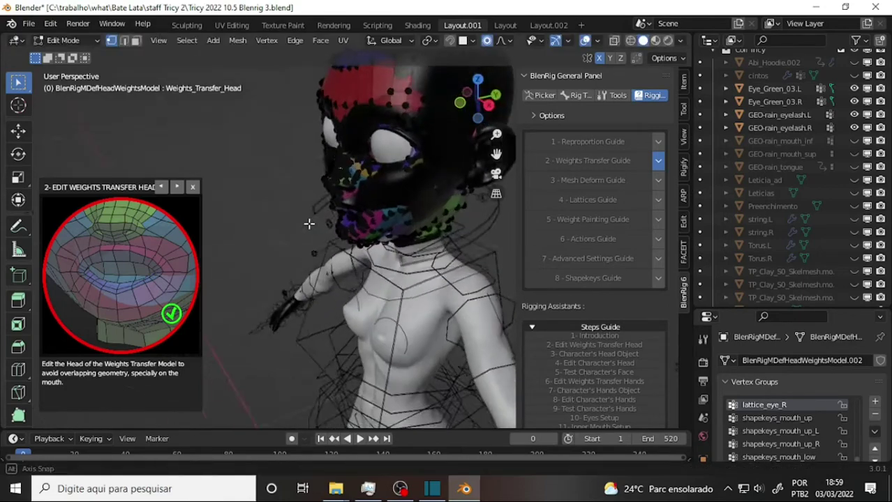
key(g)
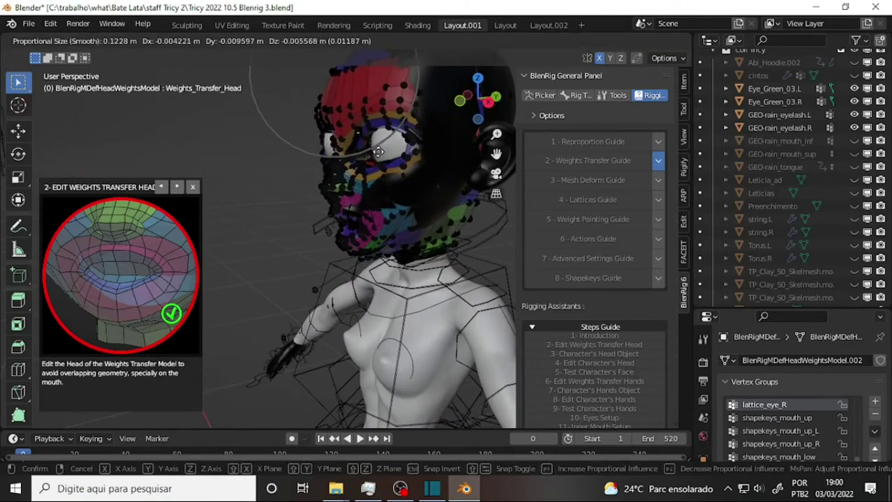
click(376, 150)
middle_drag(376, 150, 440, 122)
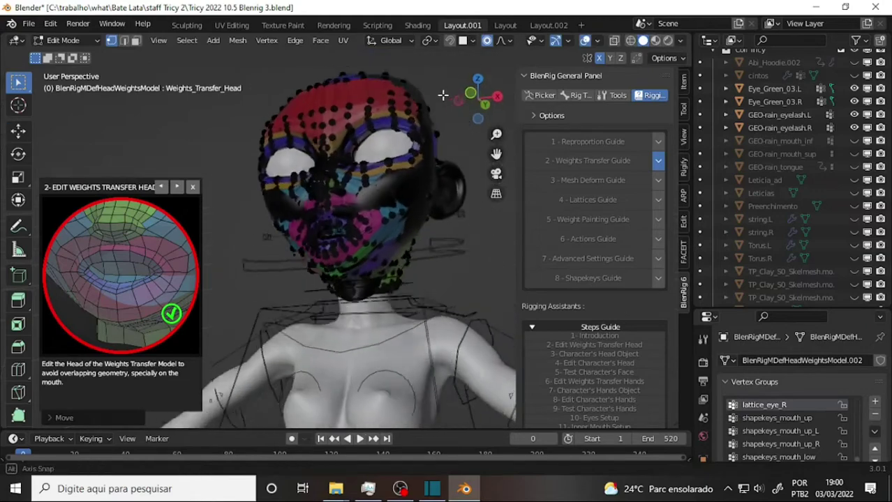
- Smoothly reshape the cheek vertex beside the eye, adjusting it from side and front views
click(385, 188)
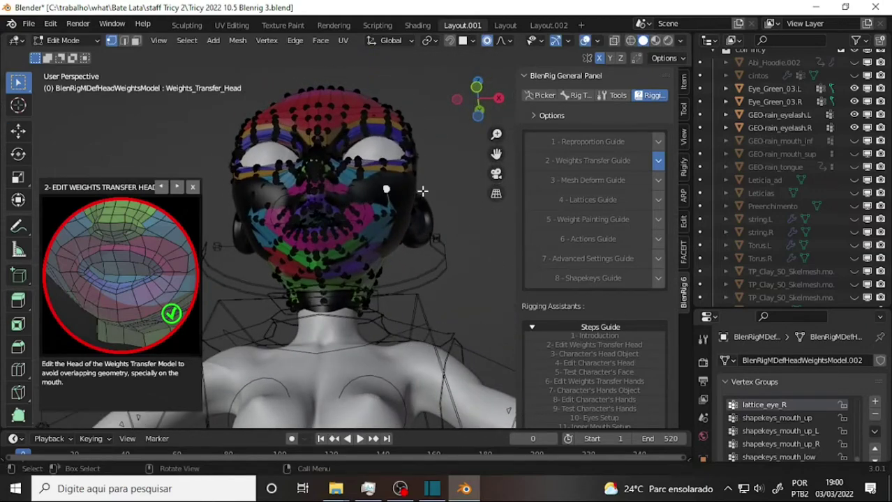
mouse_move(460, 163)
middle_down()
mouse_move(425, 175)
mouse_move(340, 239)
mouse_move(320, 243)
middle_up()
key(g)
click(318, 244)
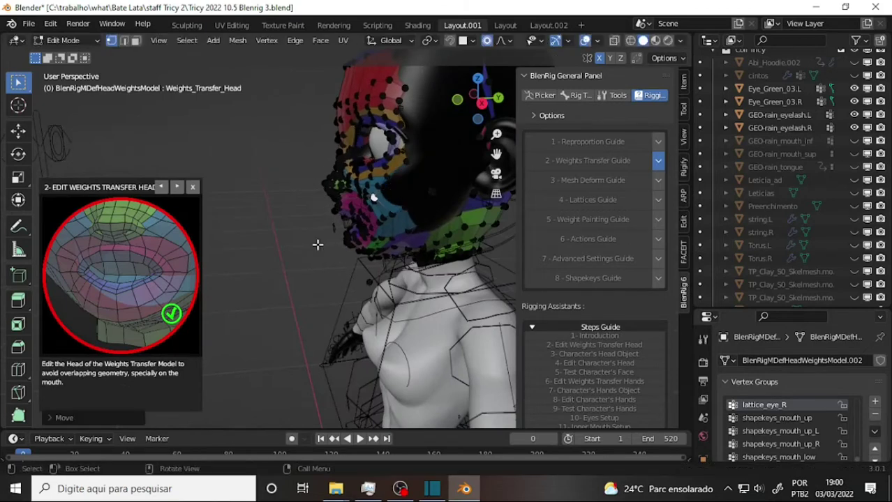
middle_drag(421, 200, 525, 180)
key(g)
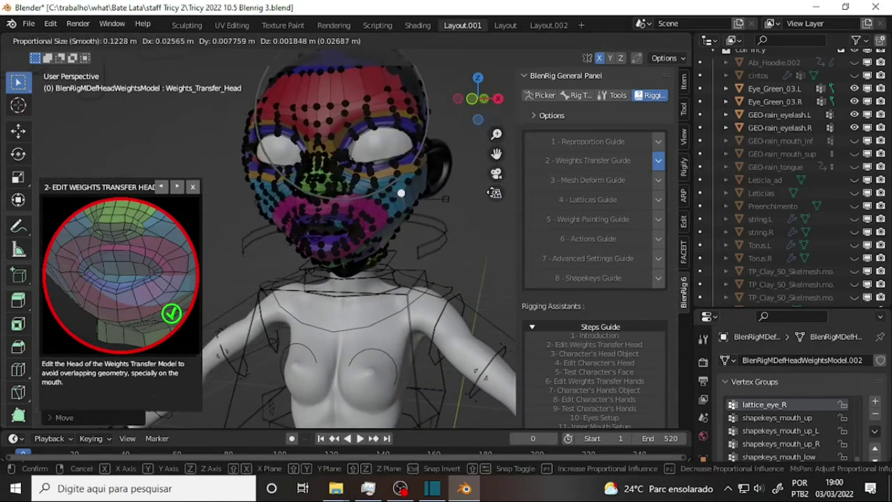
click(398, 193)
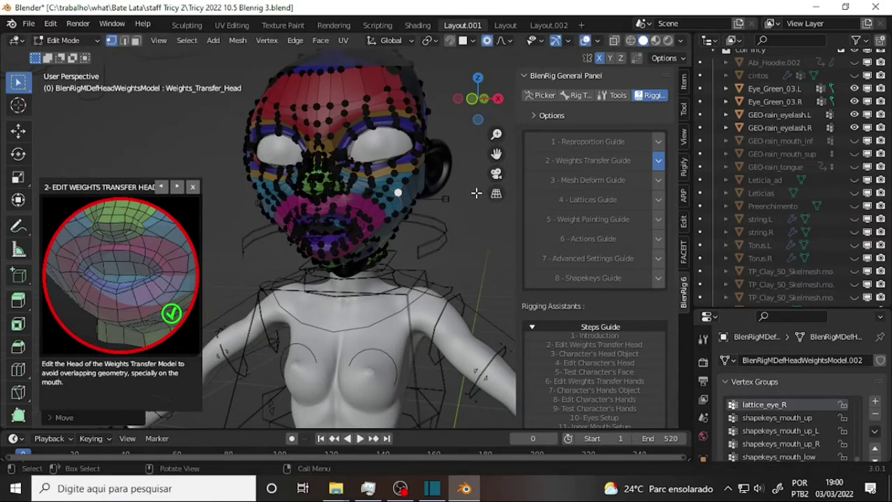
- Push the upper head and top-right crown vertices outward with smooth falloff
mouse_move(476, 98)
mouse_down()
mouse_move(487, 89)
mouse_move(447, 157)
mouse_up()
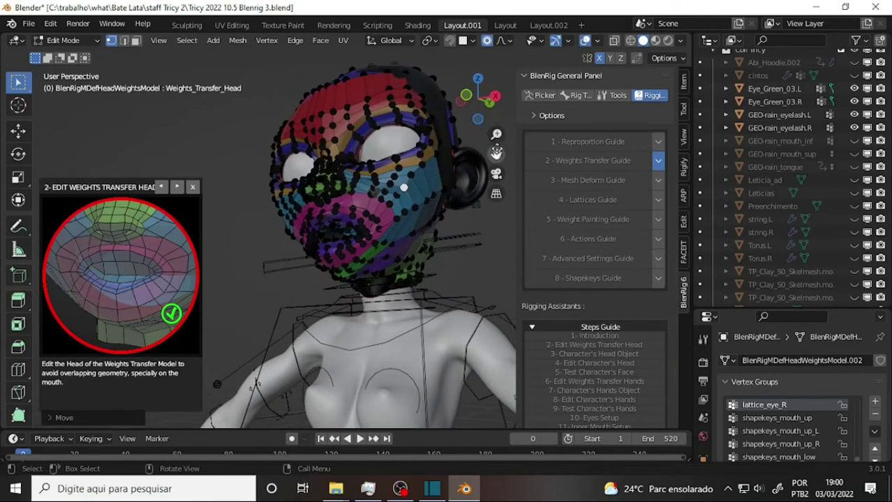
mouse_move(496, 152)
middle_down()
mouse_move(448, 149)
mouse_move(412, 178)
middle_up()
click(394, 171)
key(g)
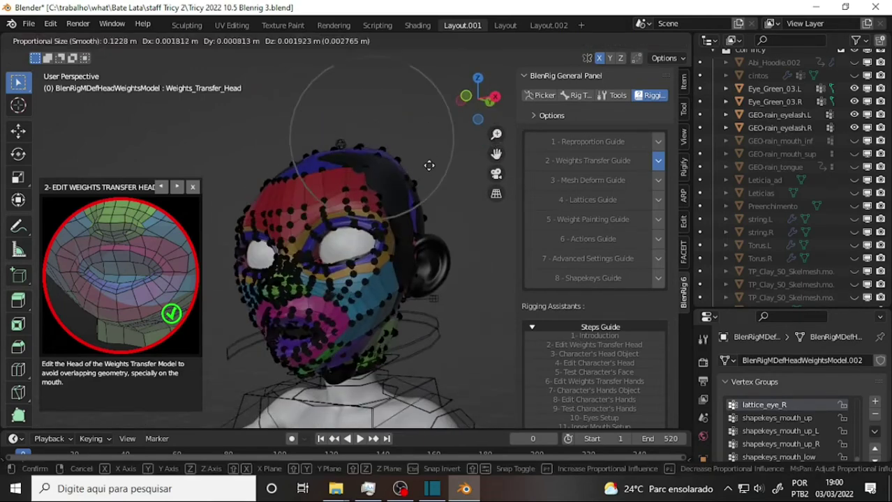
click(401, 167)
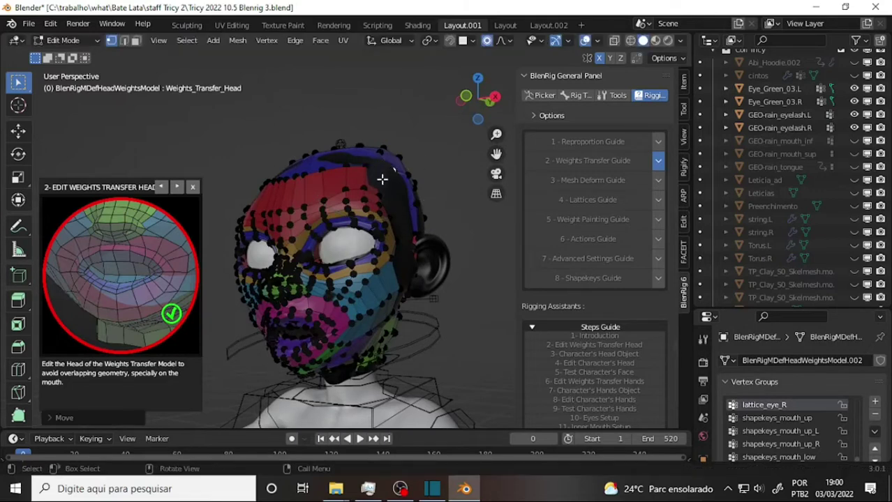
key(g)
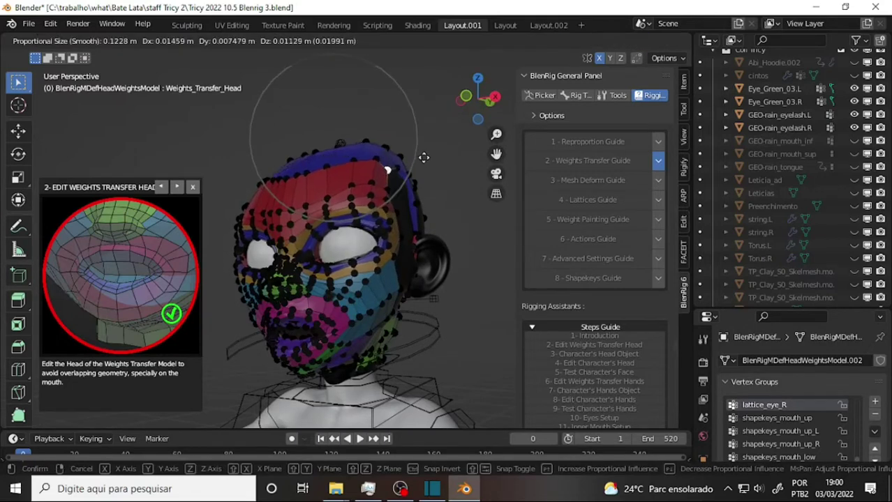
click(414, 187)
key(g)
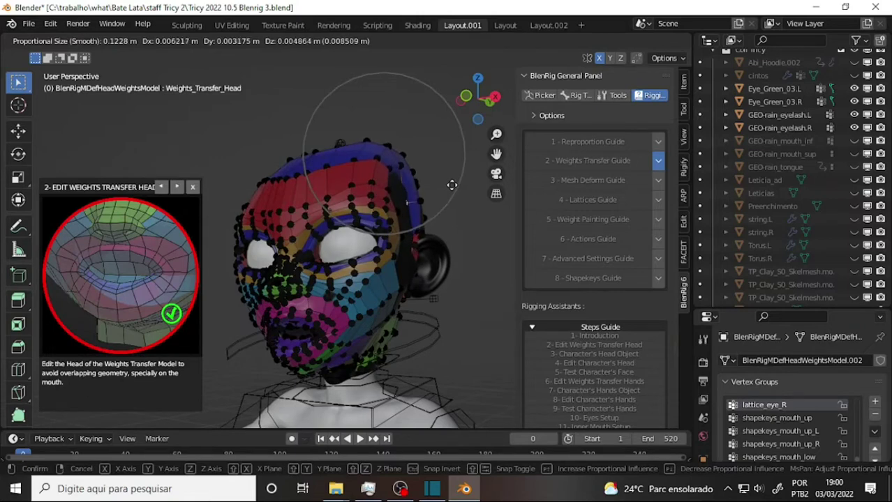
click(452, 185)
middle_drag(454, 155, 438, 168)
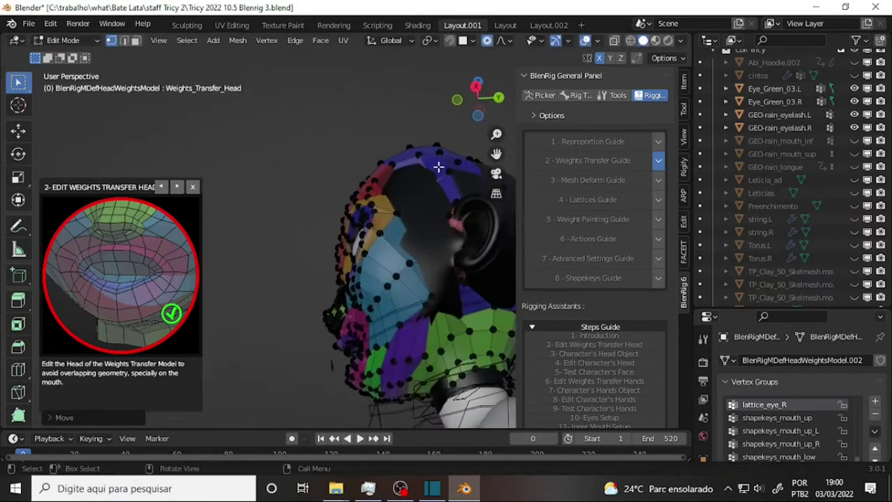
- Move a side-of-head vertex outward and enable X-ray to reach hidden vertices
click(411, 193)
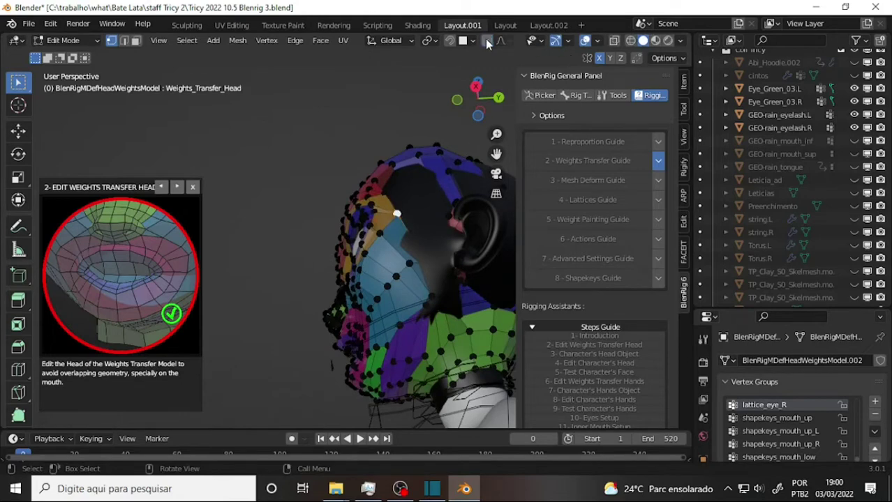
key(g)
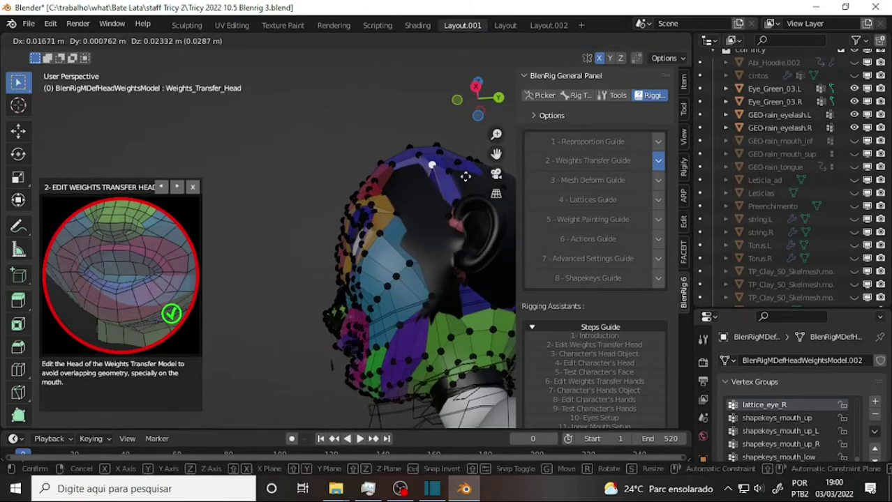
click(464, 184)
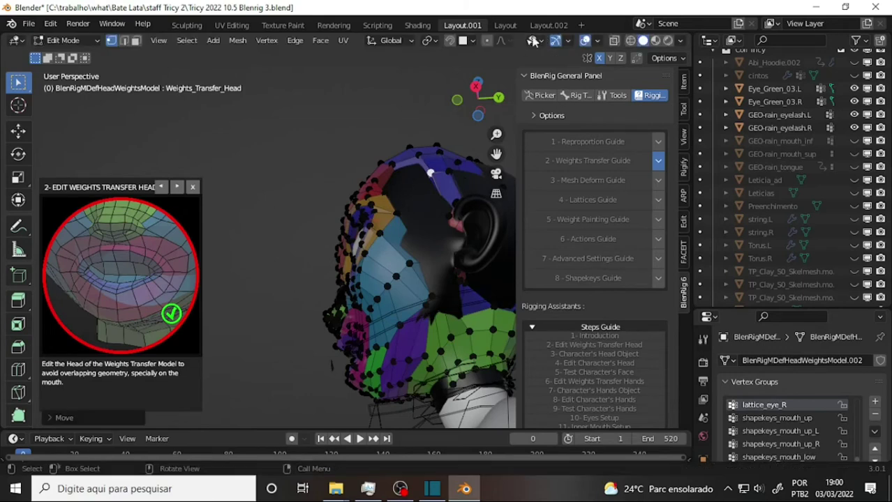
click(614, 41)
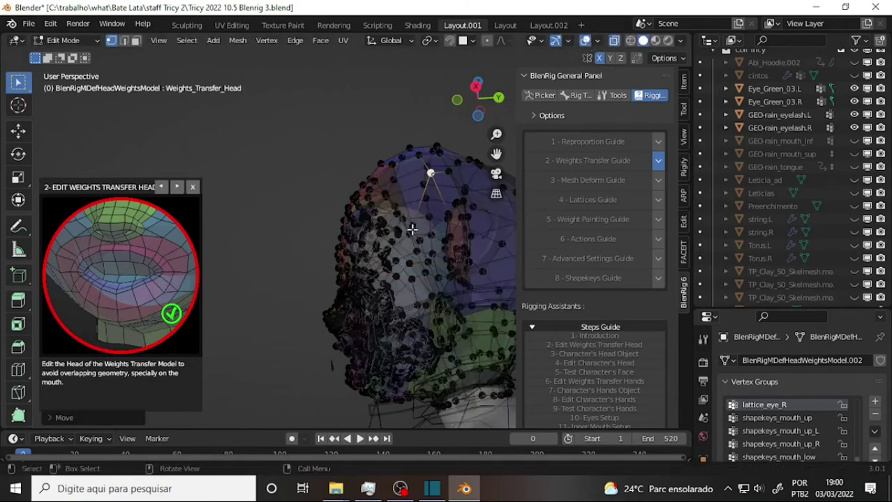
key(g)
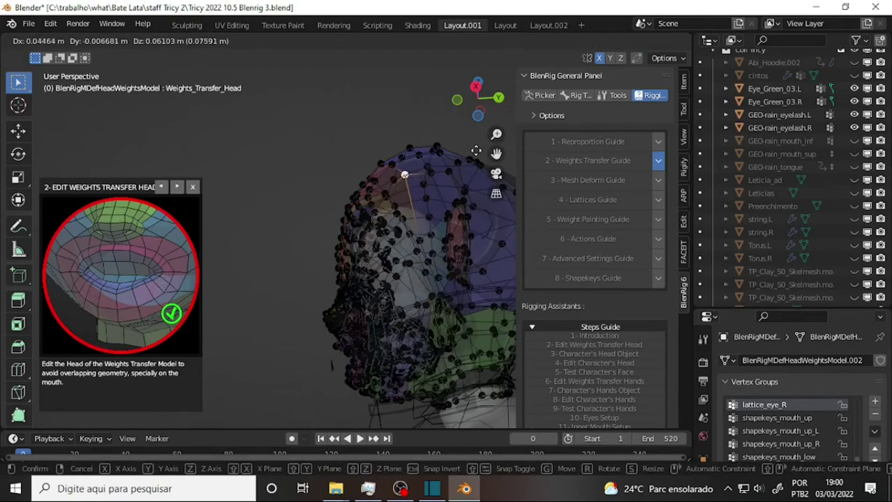
click(479, 154)
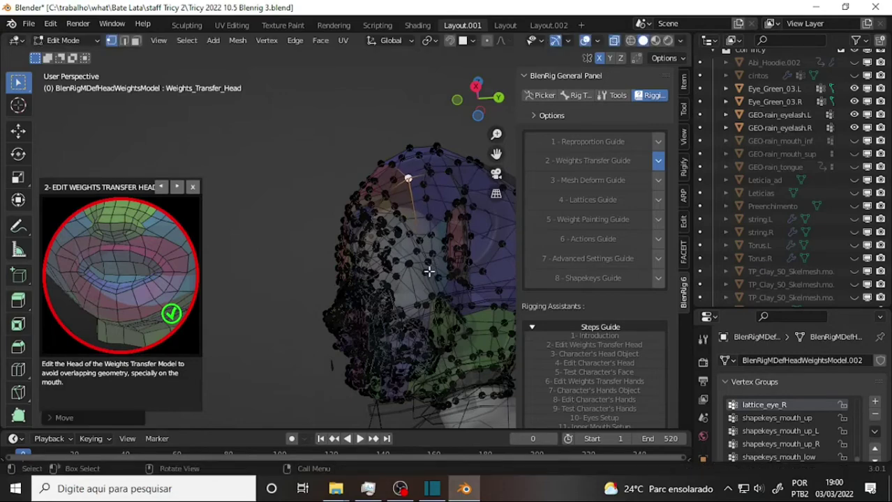
- Pull a face vertex upward onto the head in several moves, then disable X-ray
click(426, 273)
mouse_move(467, 212)
middle_down()
mouse_move(446, 229)
mouse_move(450, 219)
middle_up()
key(g)
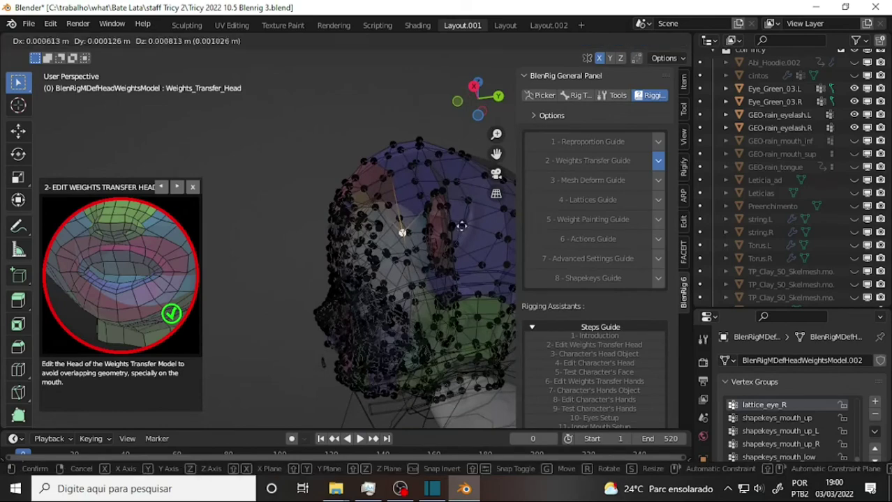
click(454, 198)
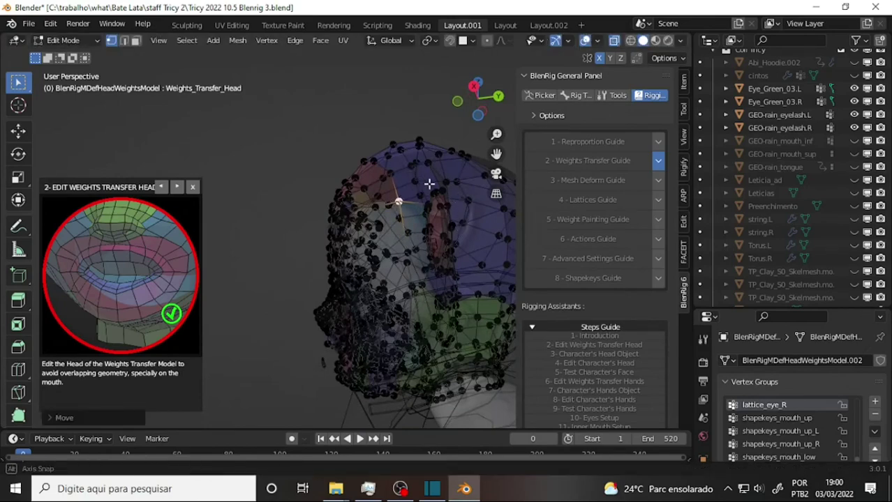
mouse_move(428, 185)
middle_down()
mouse_move(384, 233)
mouse_move(428, 273)
middle_up()
key(g)
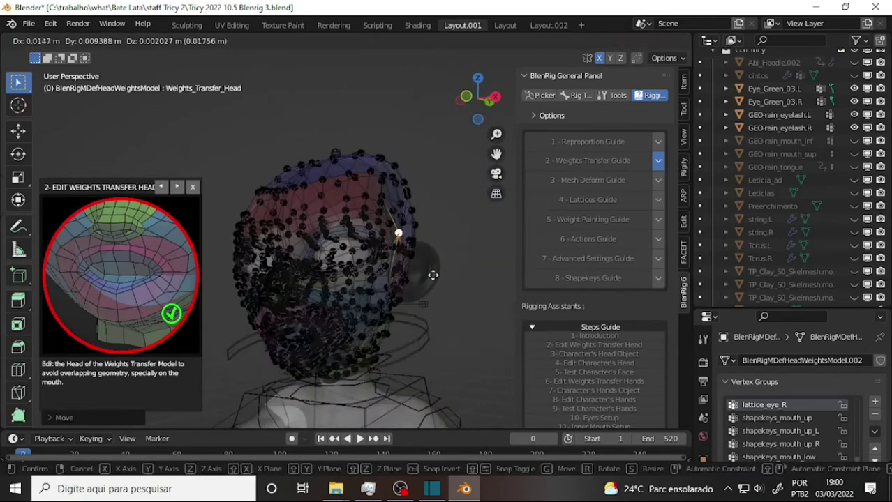
click(432, 272)
key(g)
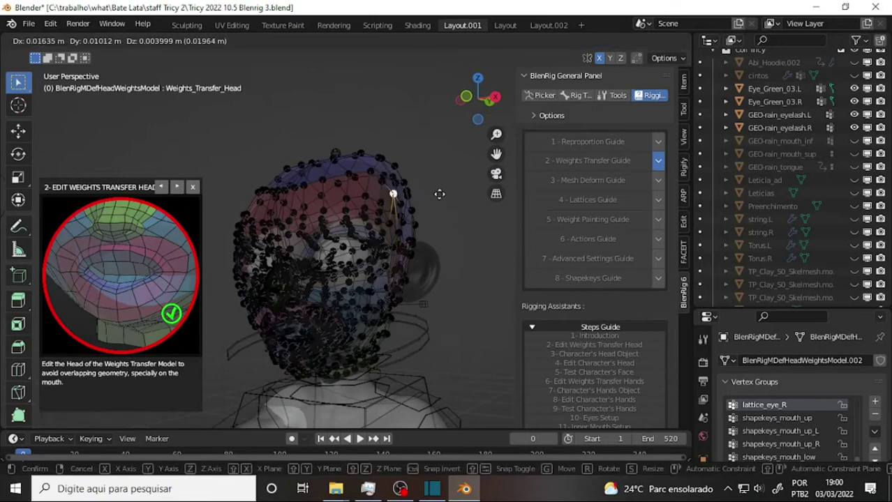
click(392, 194)
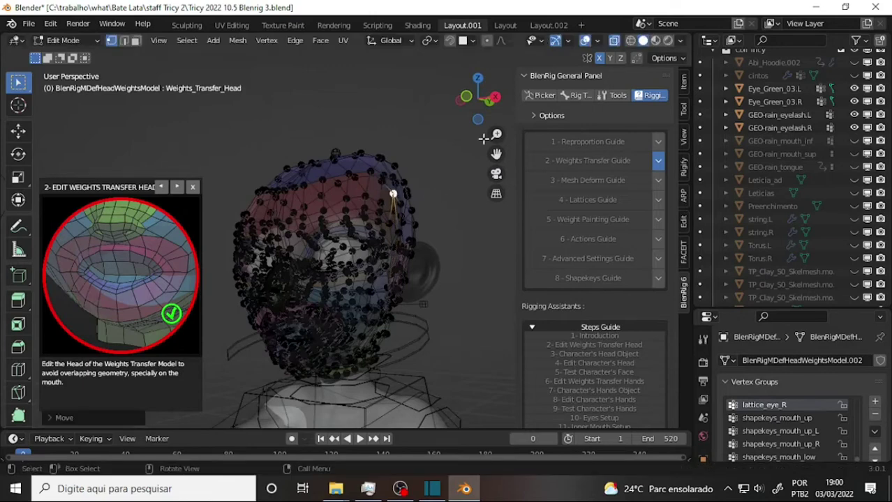
click(614, 40)
- Lower a crown vertex and reposition the top vertex several times, shifting it right
mouse_move(398, 145)
middle_down()
mouse_move(303, 127)
mouse_move(277, 172)
middle_up()
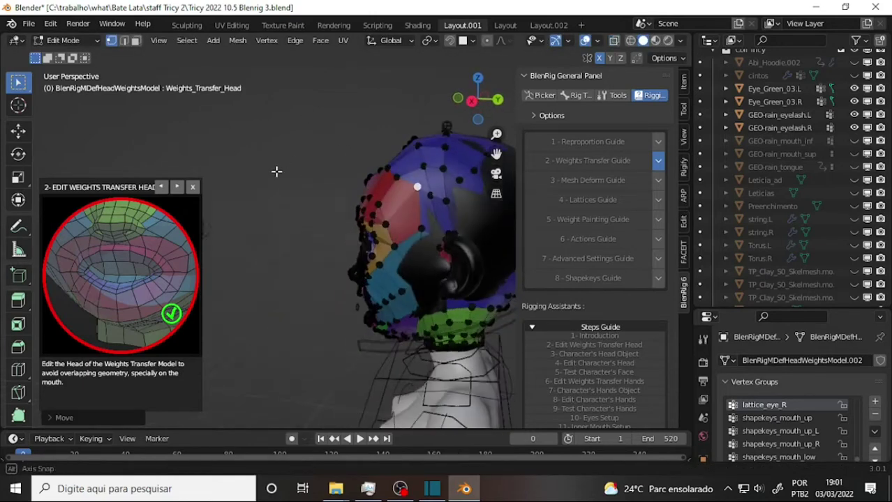
key(g)
click(447, 218)
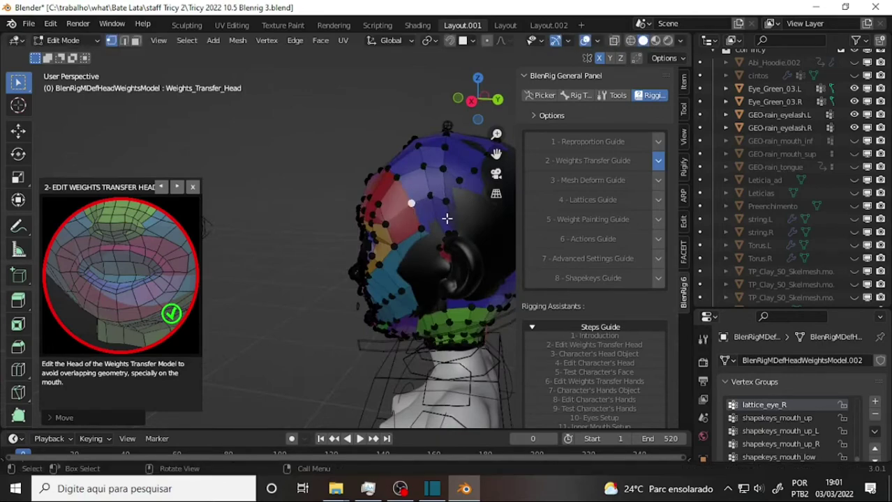
mouse_move(446, 219)
middle_down()
mouse_move(494, 240)
mouse_move(281, 271)
mouse_move(247, 241)
mouse_move(299, 215)
middle_up()
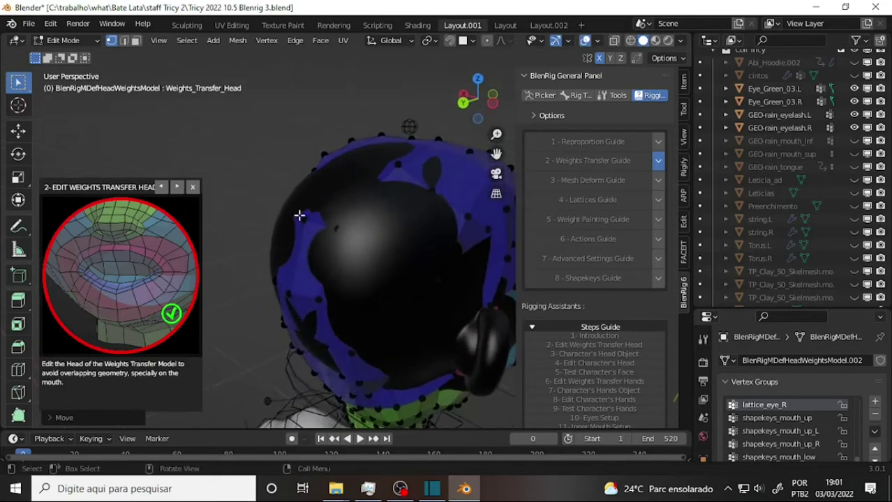
key(g)
click(448, 159)
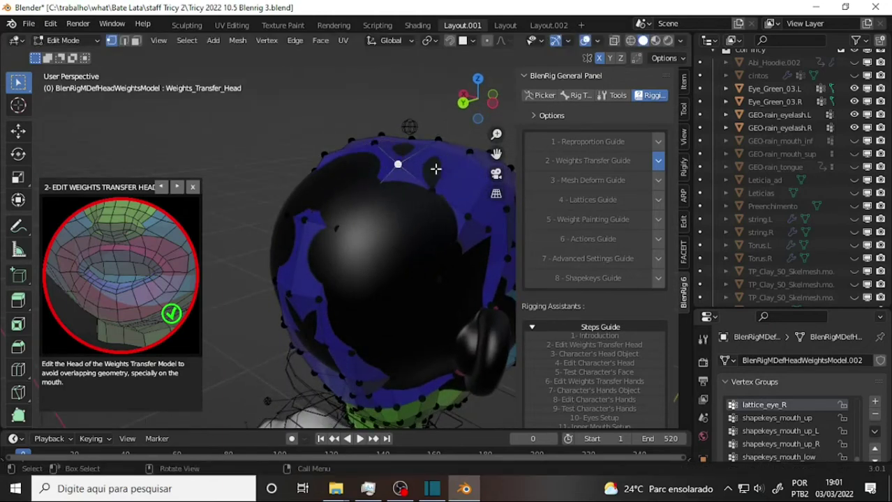
key(g)
click(439, 160)
key(g)
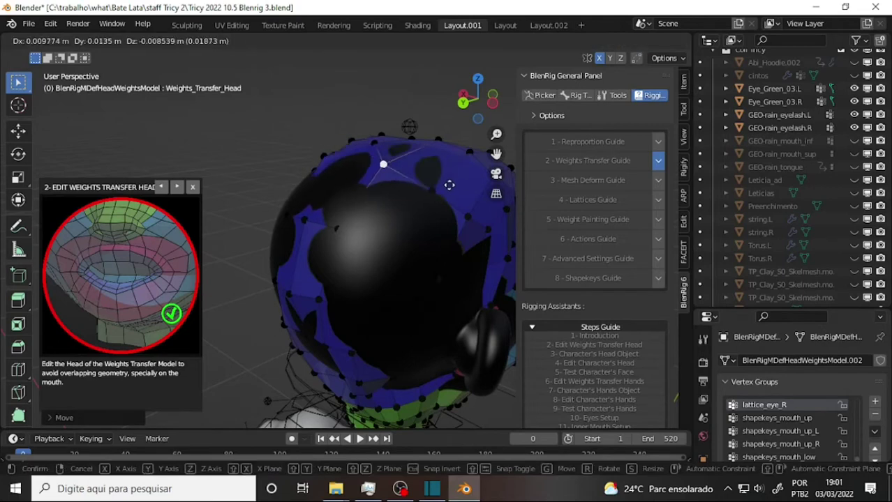
click(464, 177)
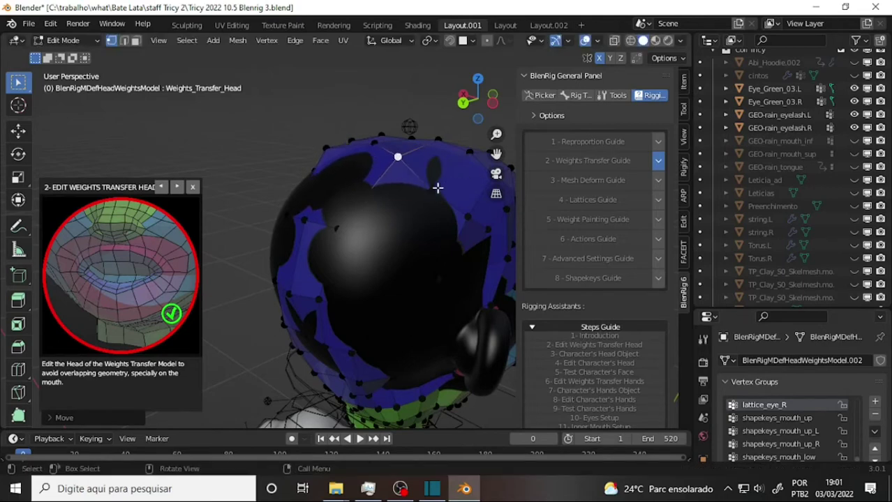
key(g)
click(419, 194)
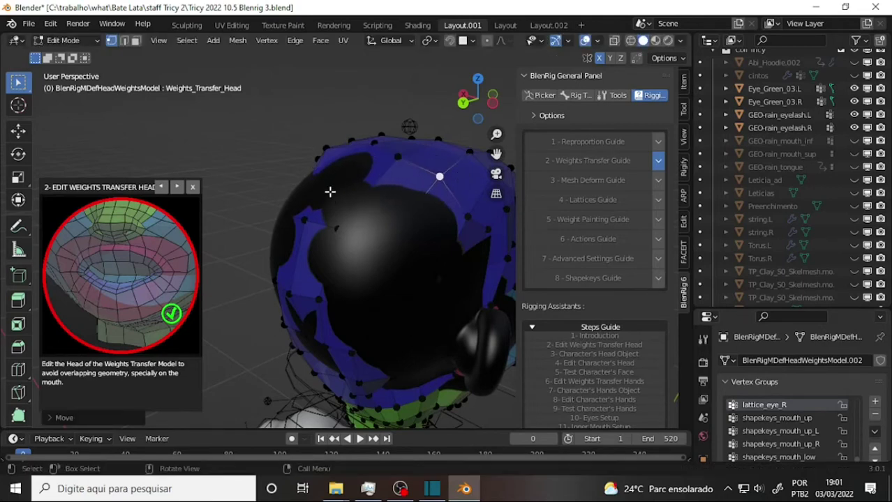
- Move two back-of-head edge vertices into place and push a crown edge vertex outward
click(306, 219)
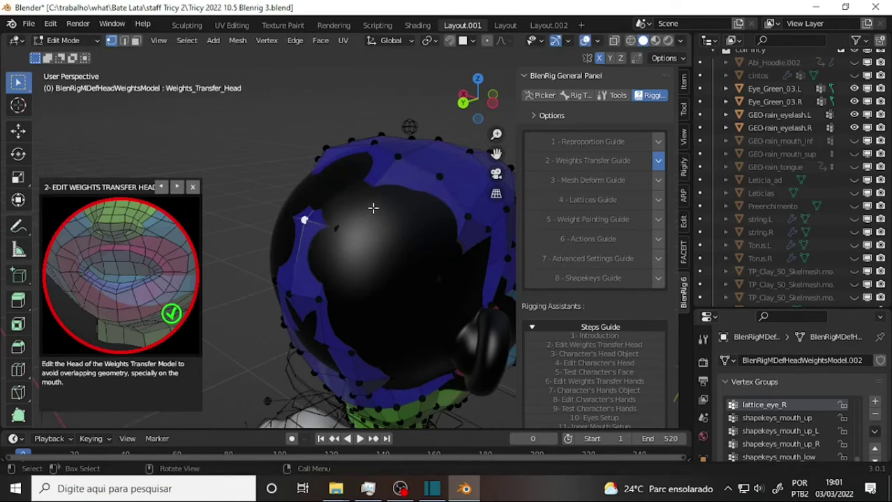
key(g)
click(355, 219)
click(349, 229)
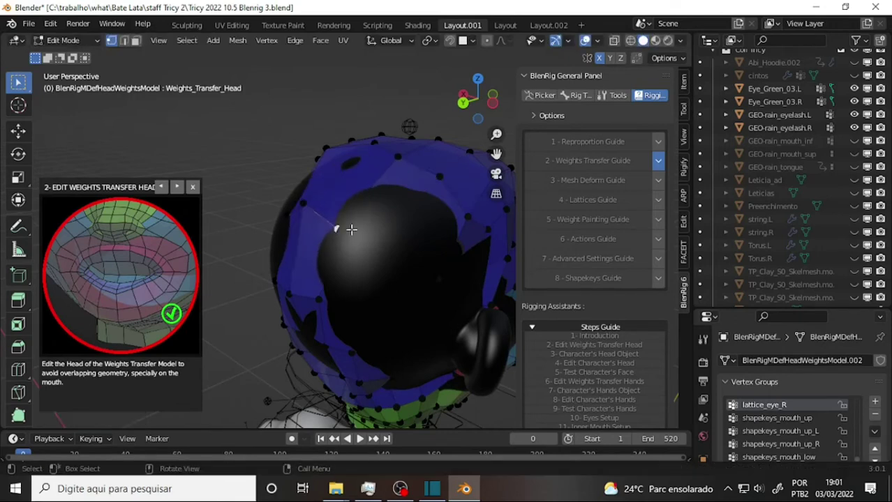
key(g)
click(404, 210)
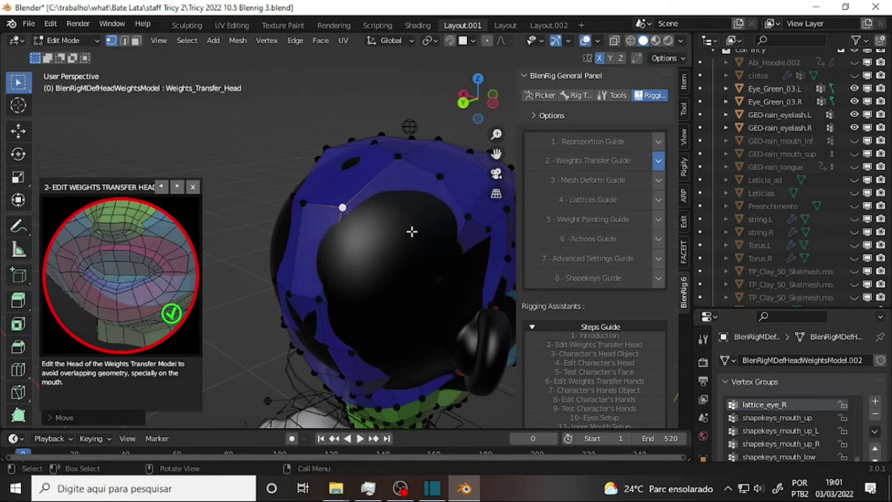
middle_drag(412, 232, 431, 208)
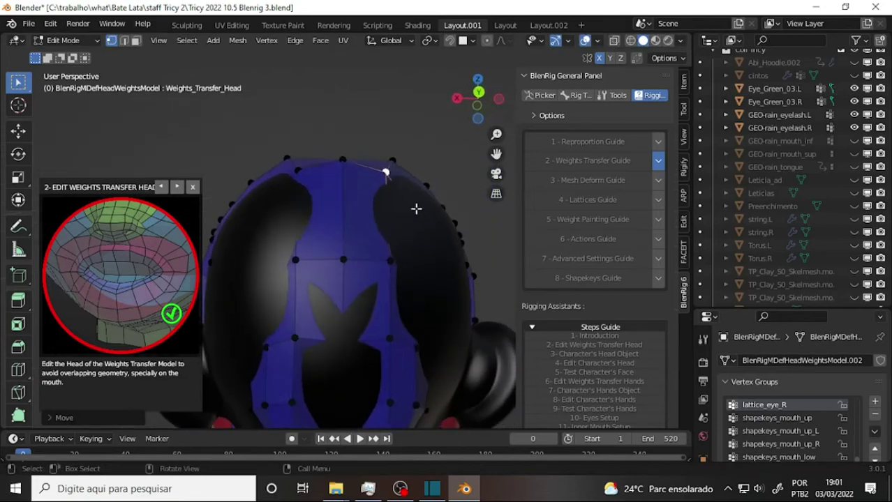
click(433, 218)
key(g)
click(465, 192)
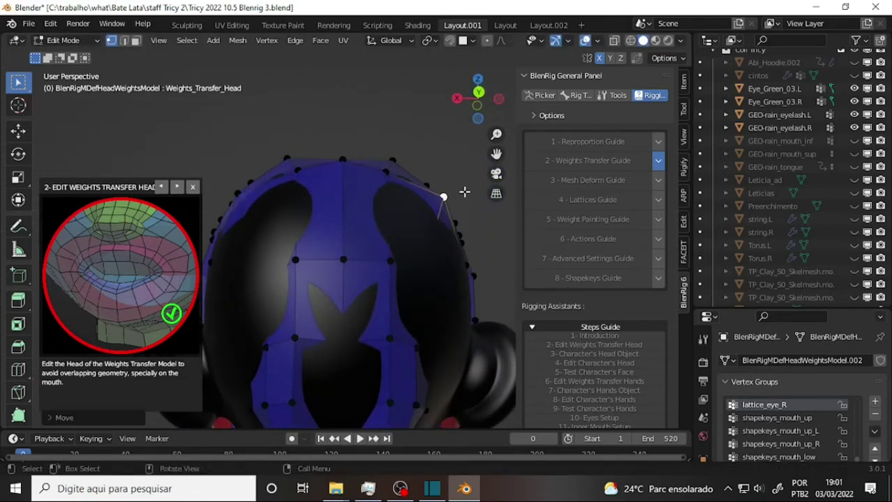
- Nudge the top-edge and neighbouring crown vertices up and outward, then lower an upper vertex
mouse_move(425, 249)
middle_down()
mouse_move(237, 305)
mouse_move(293, 281)
middle_up()
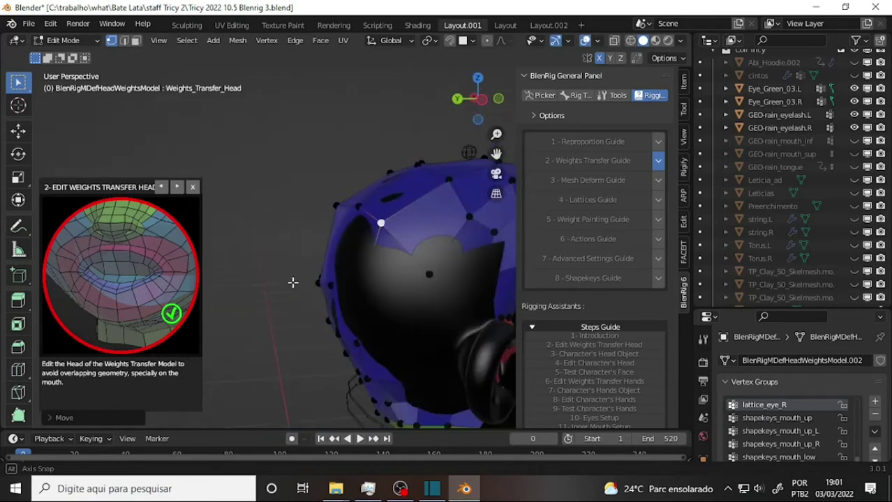
click(420, 165)
key(g)
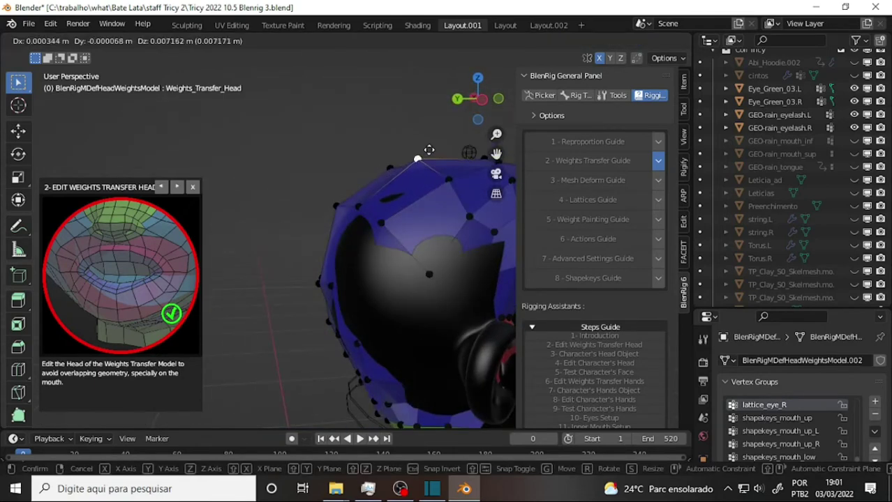
click(427, 153)
click(444, 178)
key(g)
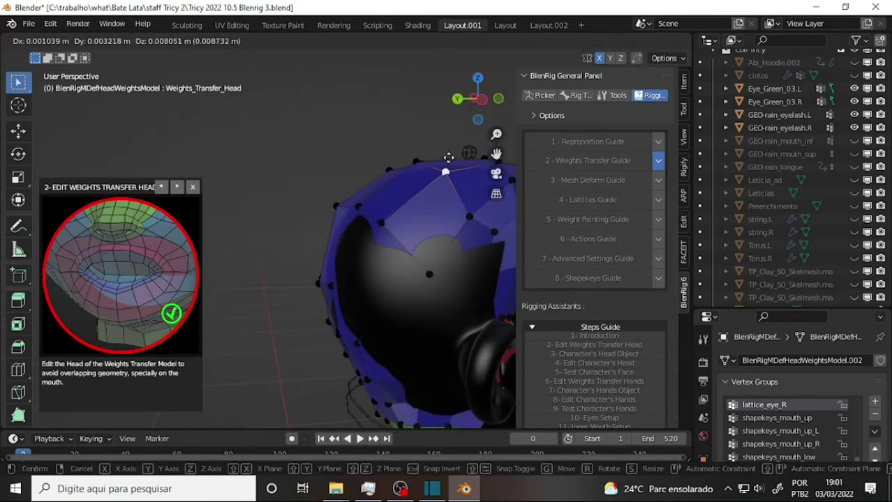
click(454, 161)
mouse_move(413, 203)
middle_down()
mouse_move(577, 233)
mouse_move(559, 233)
middle_up()
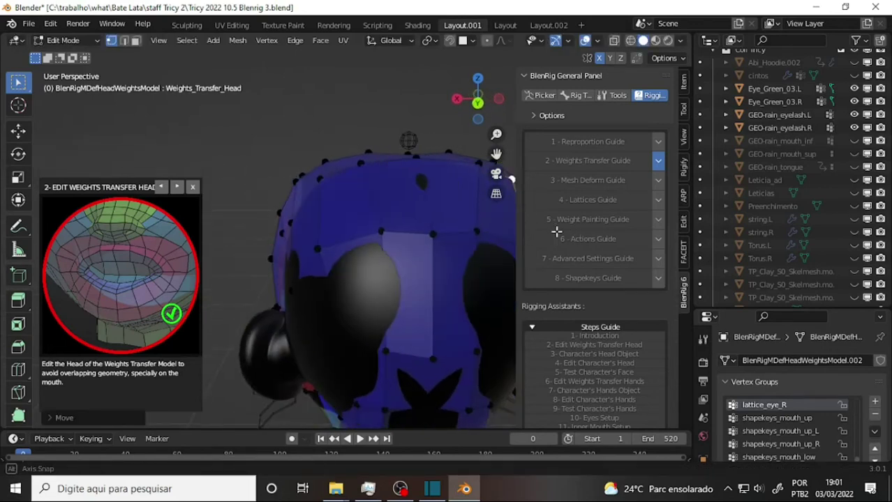
key(g)
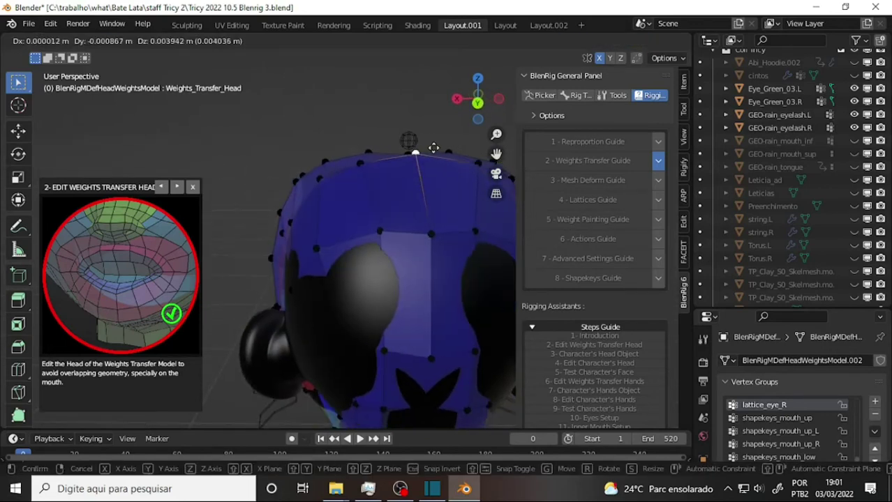
click(444, 223)
key(g)
click(440, 194)
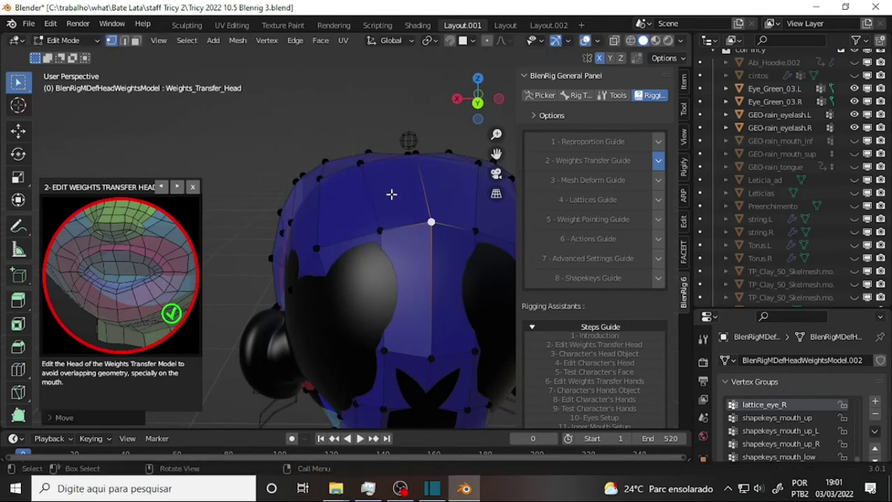
- Bring the OBS Studio recording window to the front
mouse_move(392, 194)
middle_down()
mouse_move(537, 190)
mouse_move(530, 175)
middle_up()
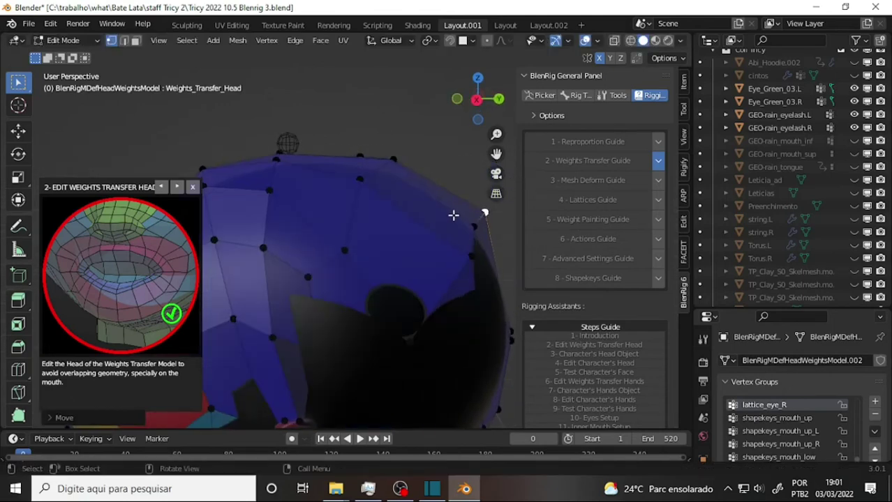
scroll(427, 213, down, 3)
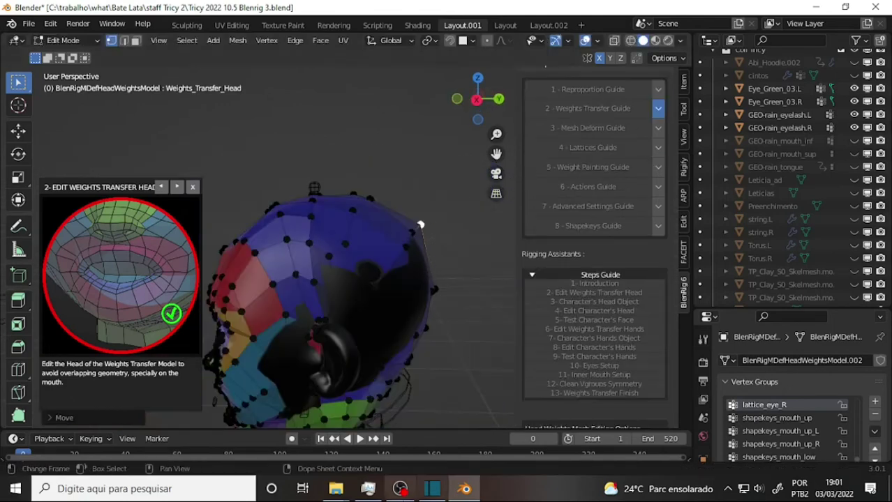
click(401, 490)
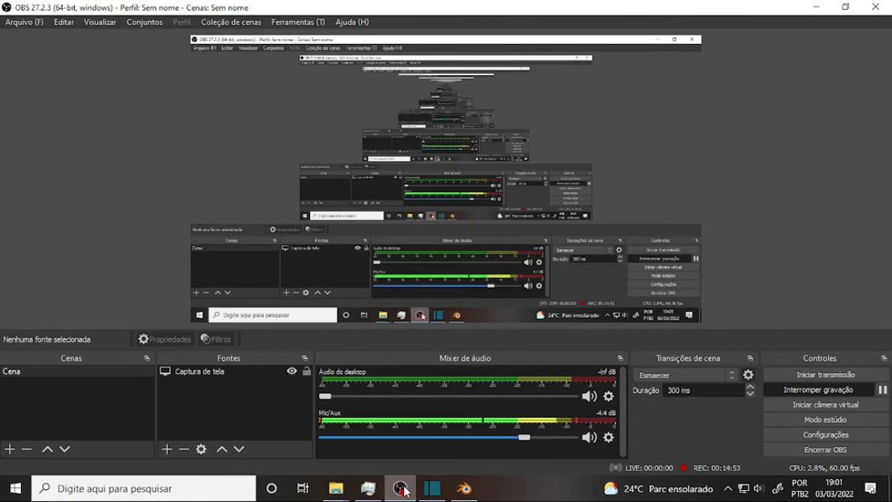